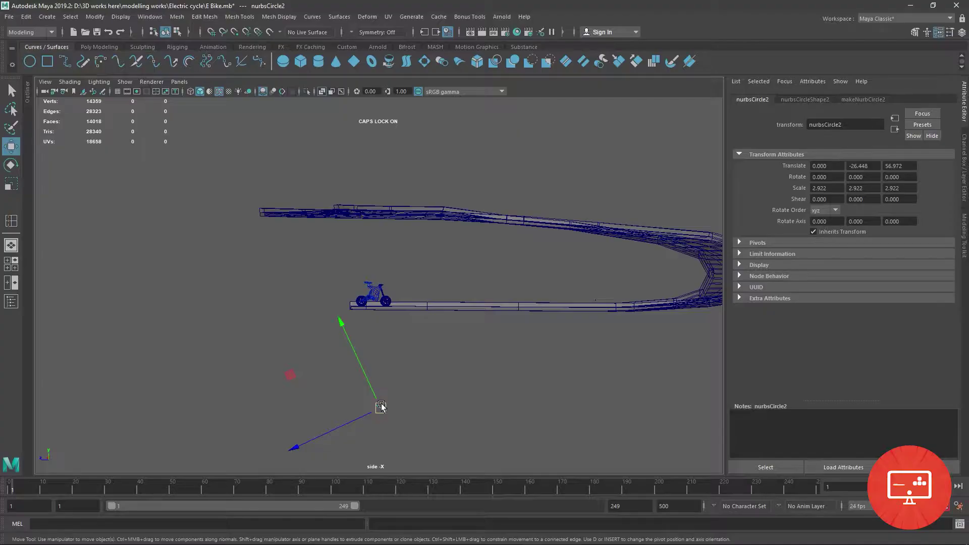
Clear the control circle selection, then reselect nurbsCircle2 and bring it closer in the side view.
right_click(379, 288)
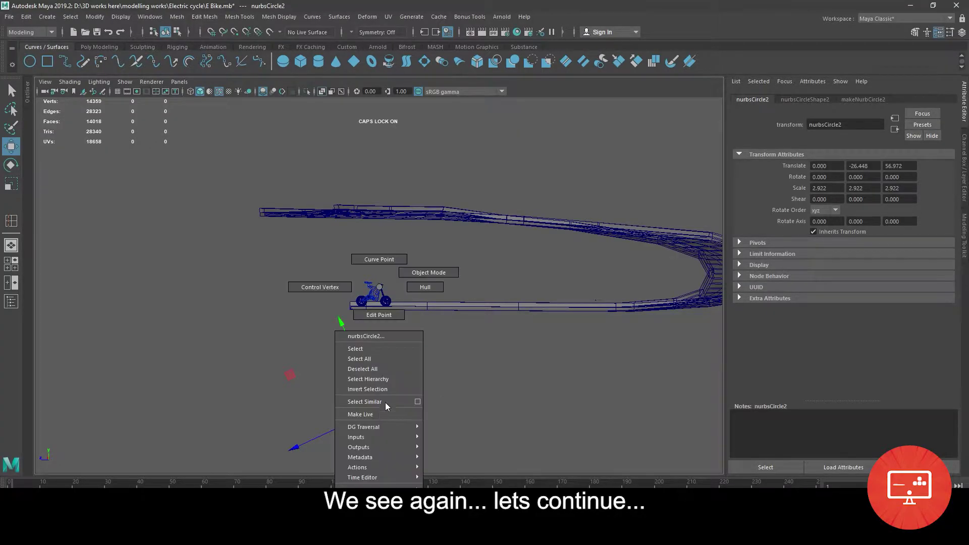
left_click(469, 404)
left_click(380, 412)
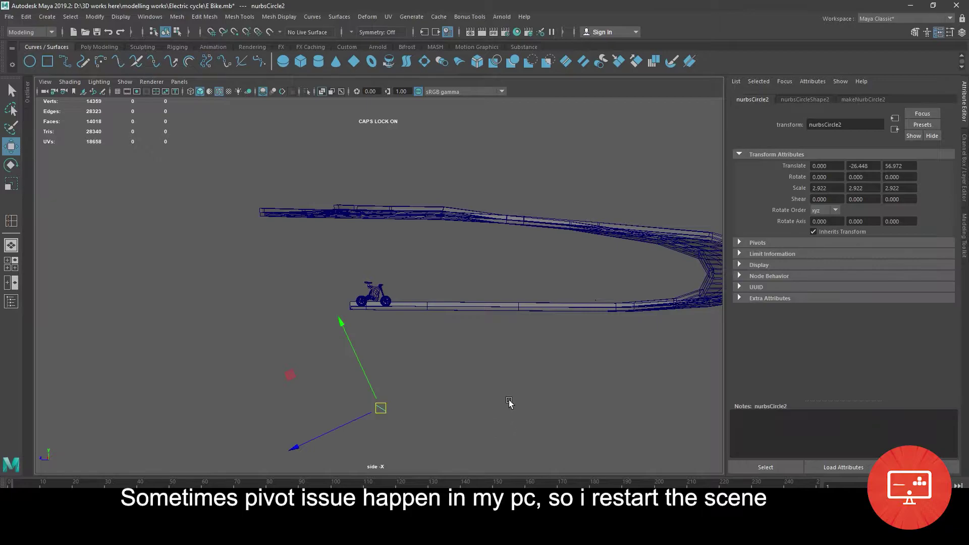
middle_click_drag(510, 402, 506, 262, "alt")
scroll(446, 435, "up", 2)
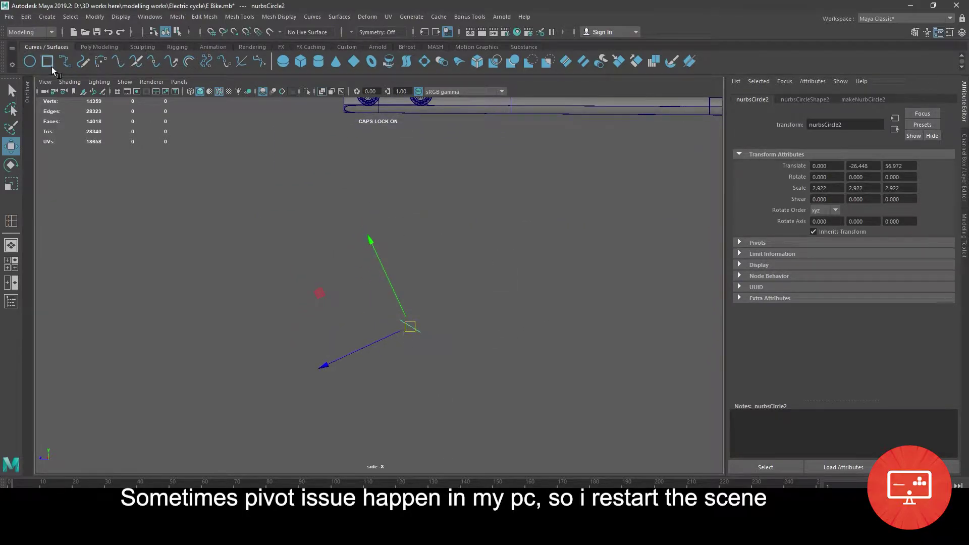
Start a new empty scene, then reload E Bike.mb from Recent Files without saving.
key("ctrl+n")
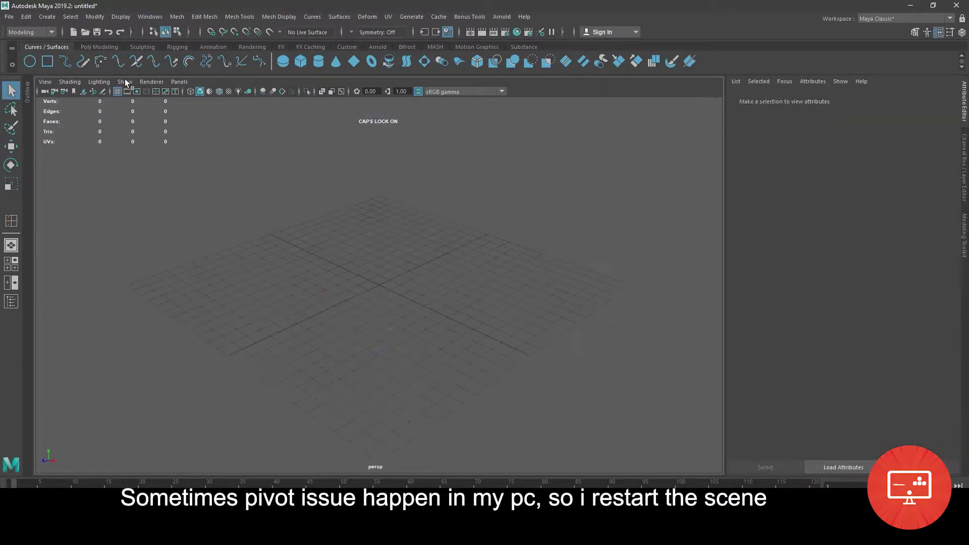
left_click(9, 16)
left_click(178, 342)
left_click(482, 280)
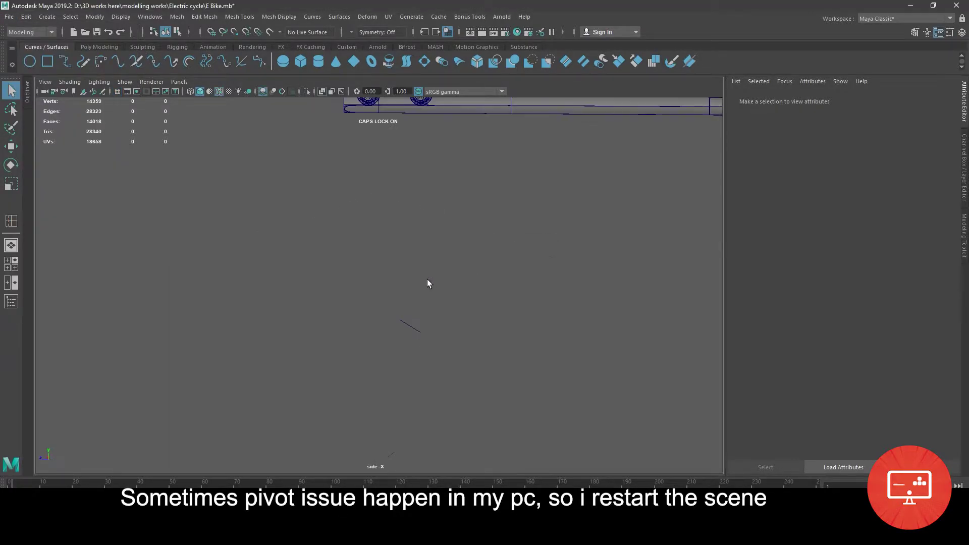
Select all of nurbsCircle2's control vertices and scale them flat in Y.
right_click_drag(409, 328, 412, 260)
left_click_drag(350, 250, 451, 367)
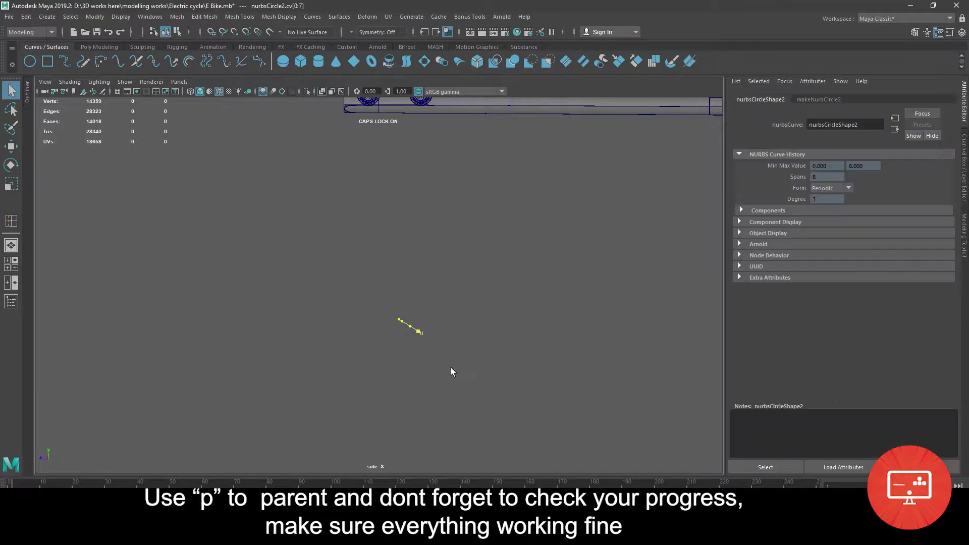
key("r")
left_click_drag(411, 271, 421, 377)
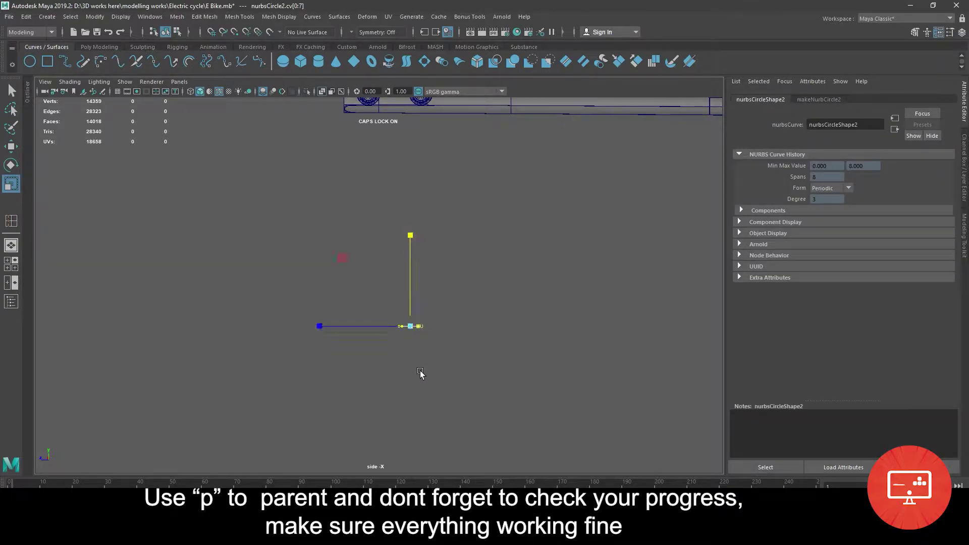
Move the flattened circle up to handlebar height and check it from the perspective view.
key("w")
left_click_drag(411, 238, 411, 167)
middle_click_drag(412, 126, 412, 349, "alt")
mouse_move(410, 293)
left_mouse_down()
mouse_move(408, 186)
mouse_move(380, 225)
left_mouse_up()
key("f")
key("space")
key("space")
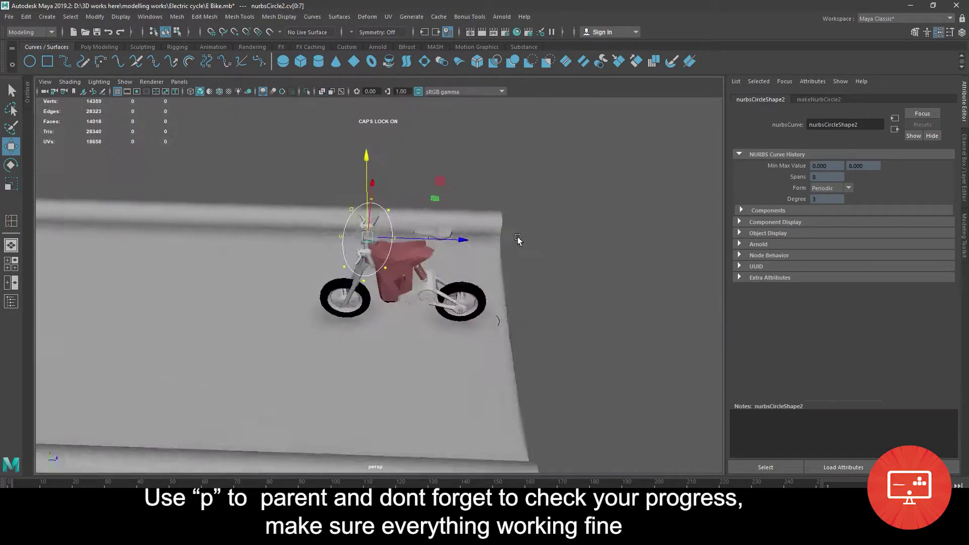
scroll(426, 330, "up", 5)
left_click_drag(425, 329, 292, 362, "alt")
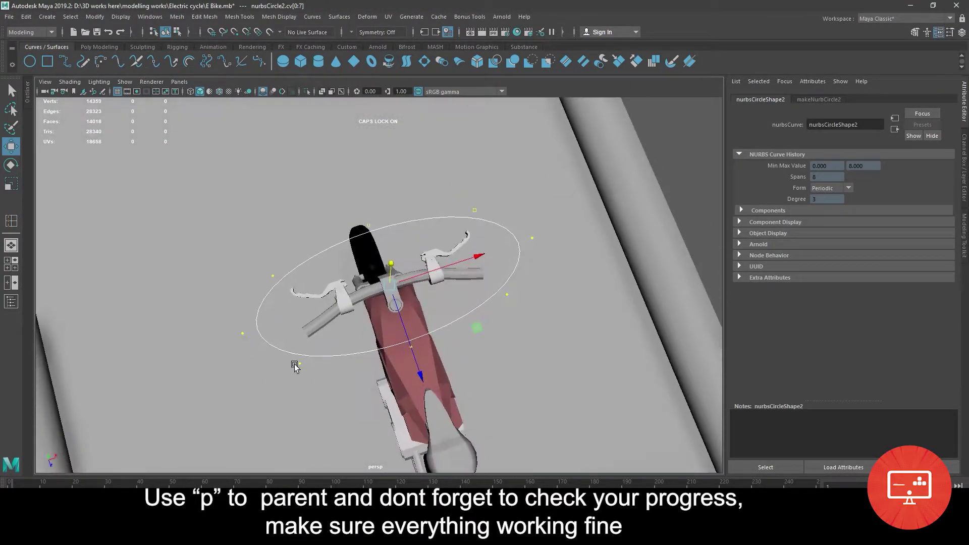
key("space")
key("space")
Squash the control ring front to back by scaling its top and bottom CVs in Z.
middle_click_drag(413, 230, 423, 267, "alt")
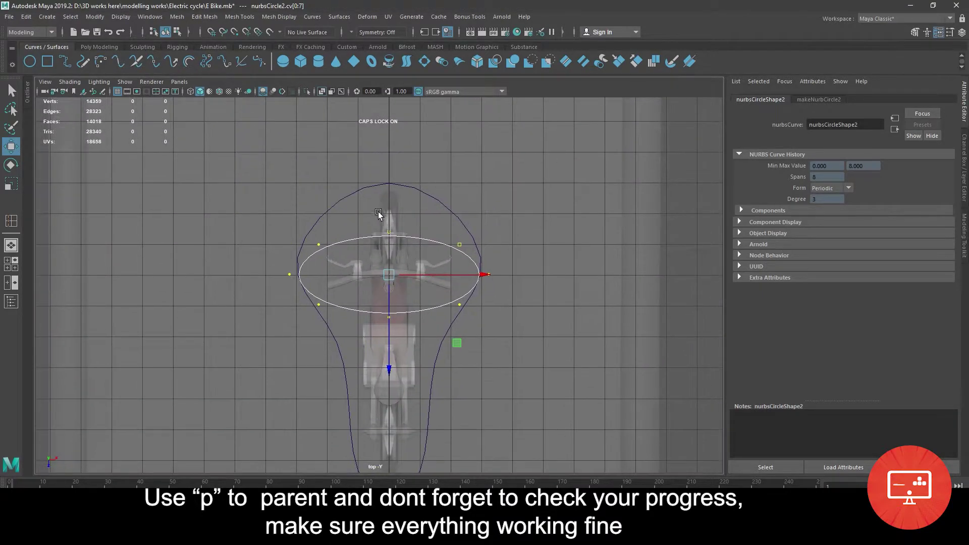
left_click_drag(380, 215, 403, 335)
key("r")
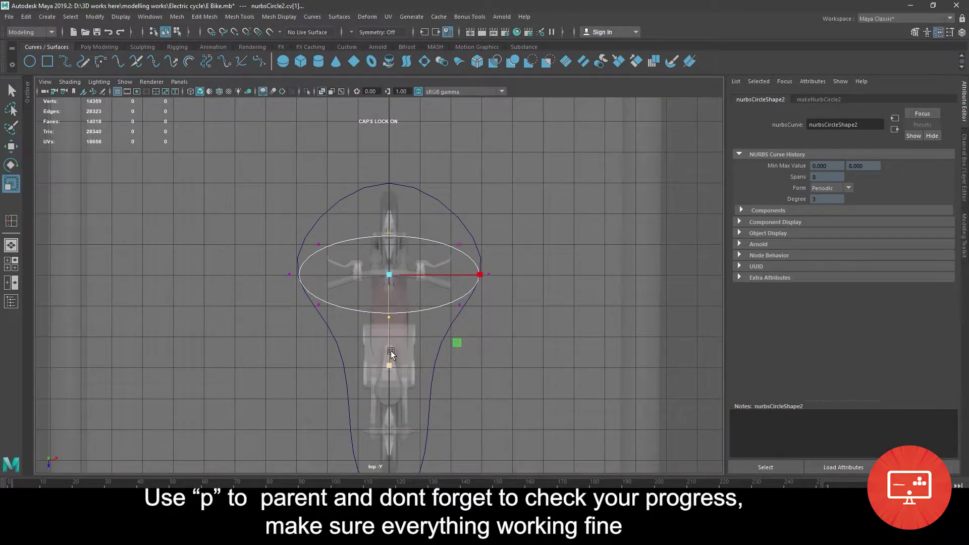
left_click_drag(381, 298, 380, 287)
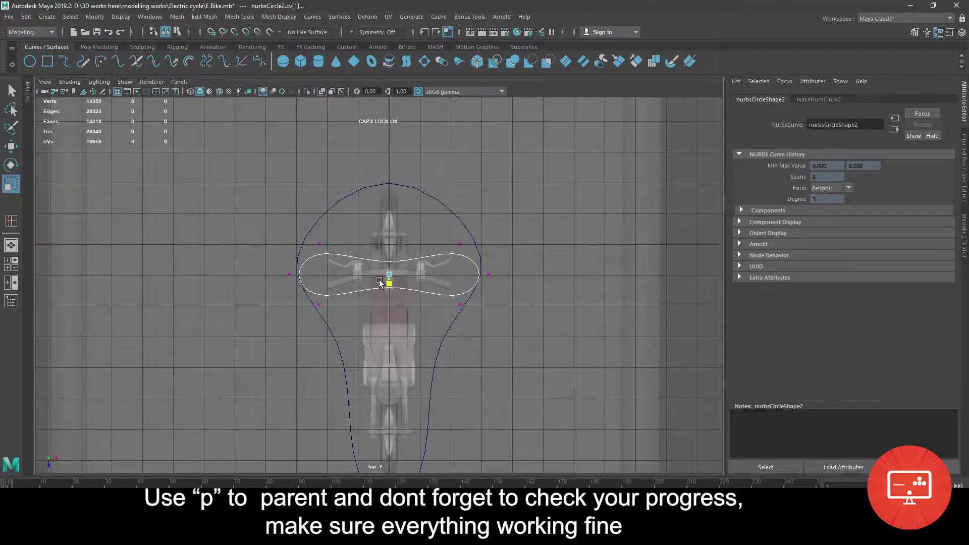
Spread the corner CVs taller and pull the middle side CVs inward to pinch the ring.
scroll(380, 282, "up", 3)
left_click_drag(277, 205, 306, 331)
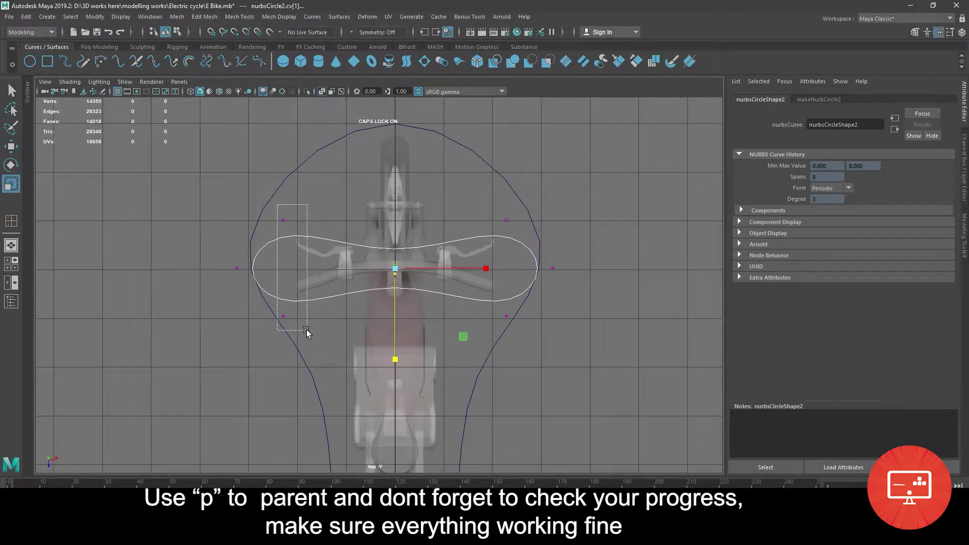
left_click_drag(495, 186, 528, 348, "shift")
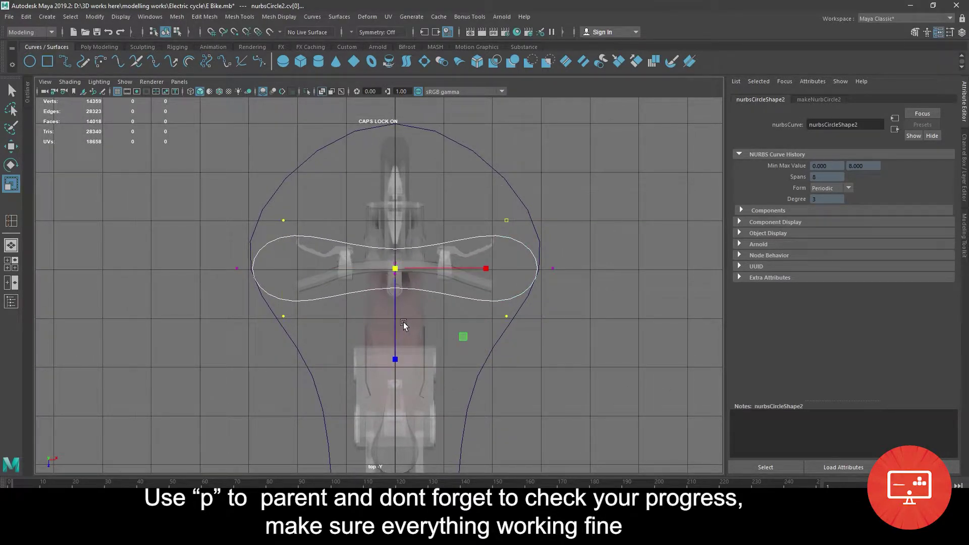
left_click_drag(395, 360, 397, 392)
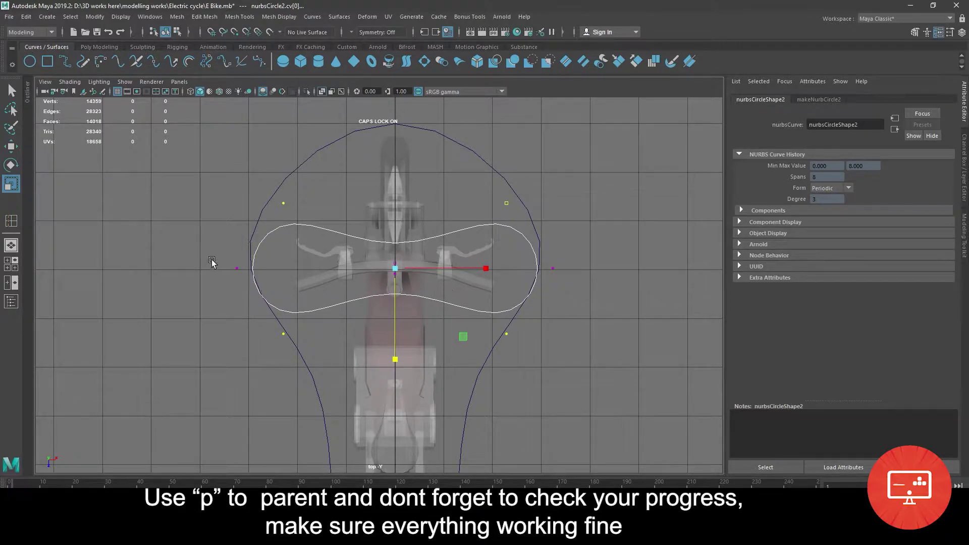
left_click_drag(213, 263, 575, 286)
left_click_drag(483, 269, 467, 270)
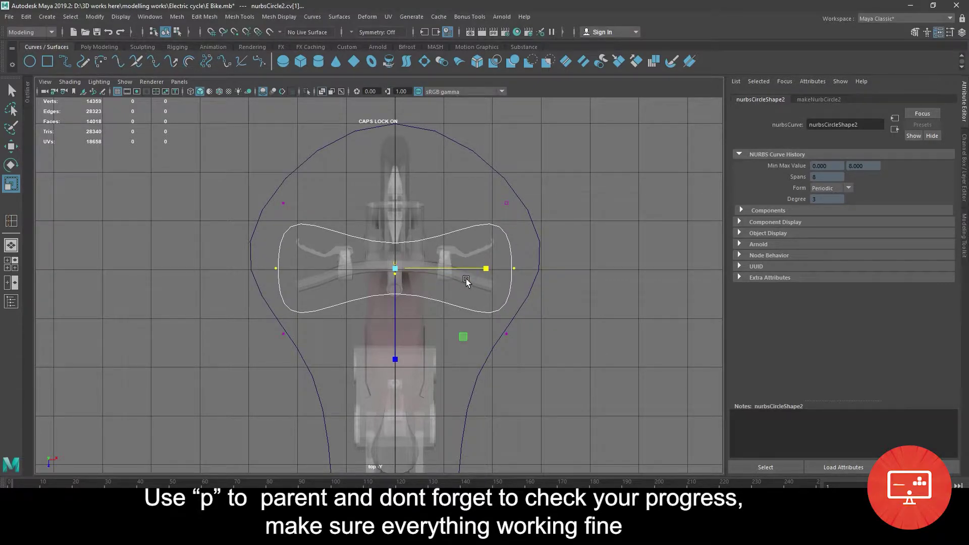
key("space")
key("space")
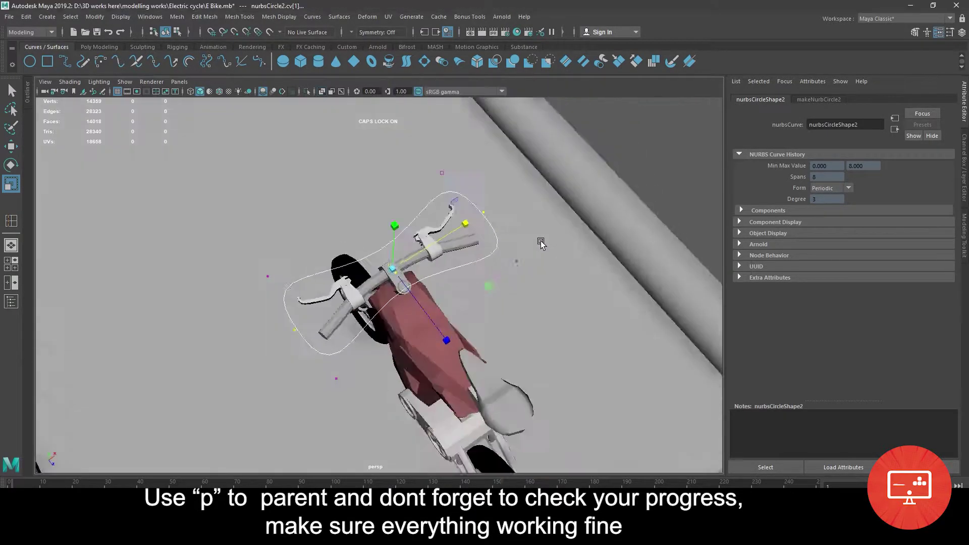
Return the curve to object mode and rotate it in side view to match the handlebar angle.
mouse_move(505, 255)
left_mouse_down("alt")
mouse_move(407, 265)
mouse_move(483, 281)
left_mouse_up("alt")
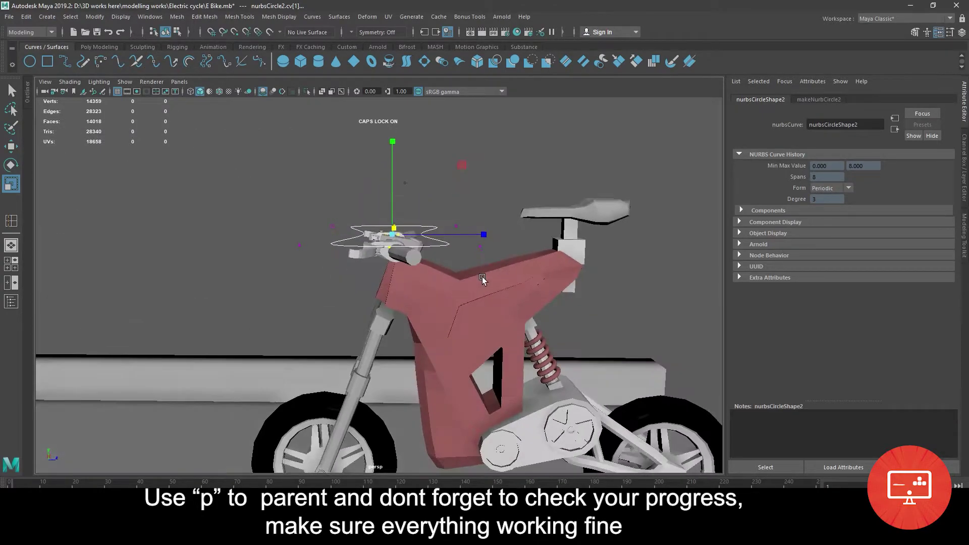
key("F8")
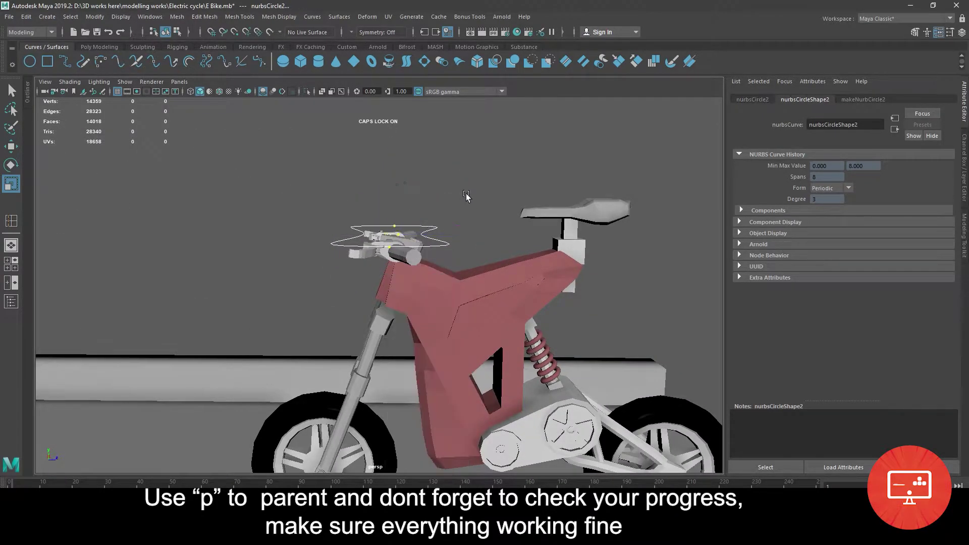
key("space")
key("space")
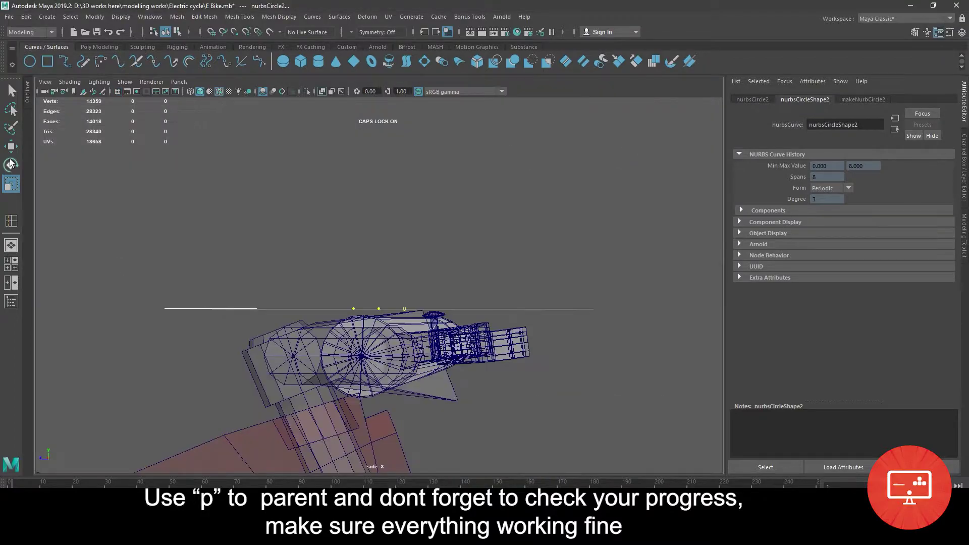
key("e")
right_click(371, 310)
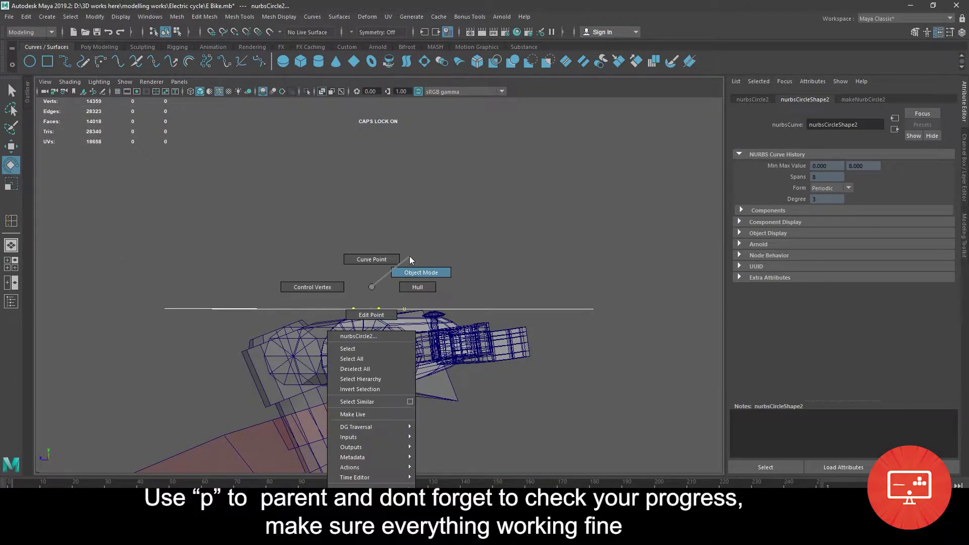
left_click(413, 302)
left_click(407, 309)
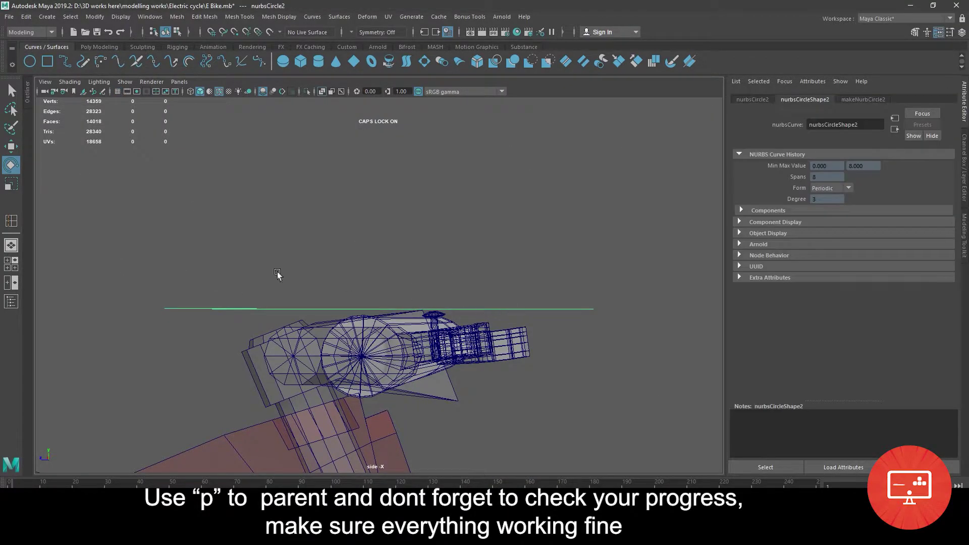
left_click(112, 47)
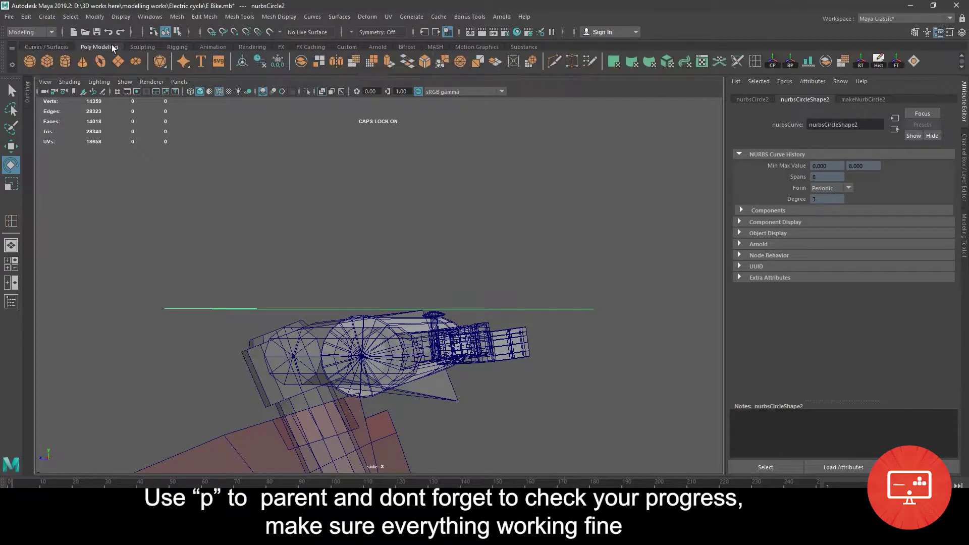
left_click(790, 63)
left_click_drag(480, 273, 481, 259)
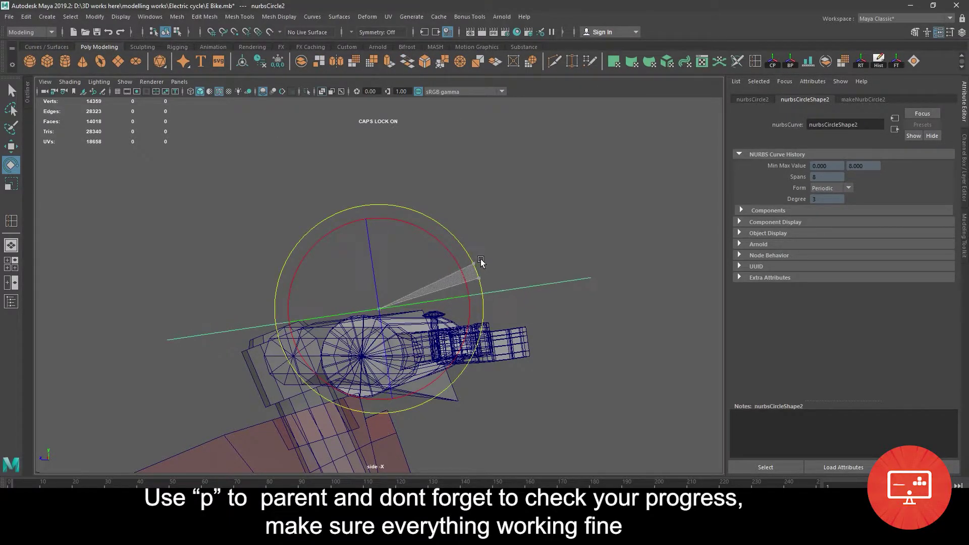
Inspect the tilted handlebar curve in the perspective view, then deselect it.
key("space")
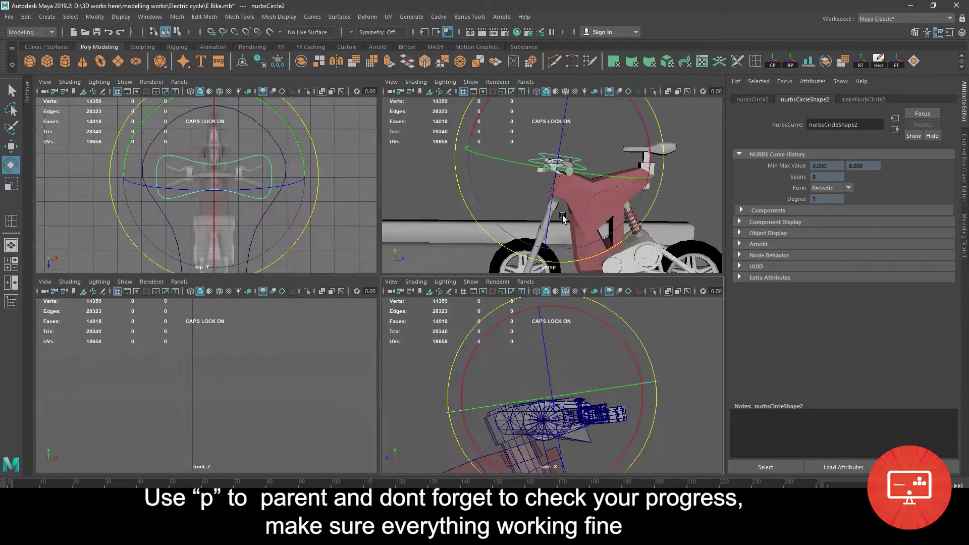
key("space")
key("f")
mouse_move(489, 254)
left_mouse_down("alt")
mouse_move(456, 257)
mouse_move(497, 277)
mouse_move(516, 271)
left_mouse_up("alt")
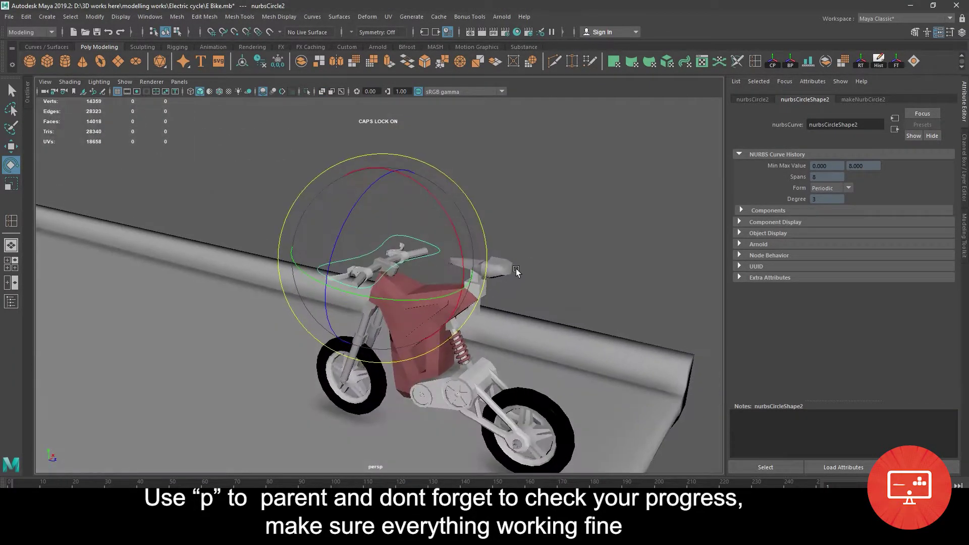
right_click(439, 230)
left_click(556, 222)
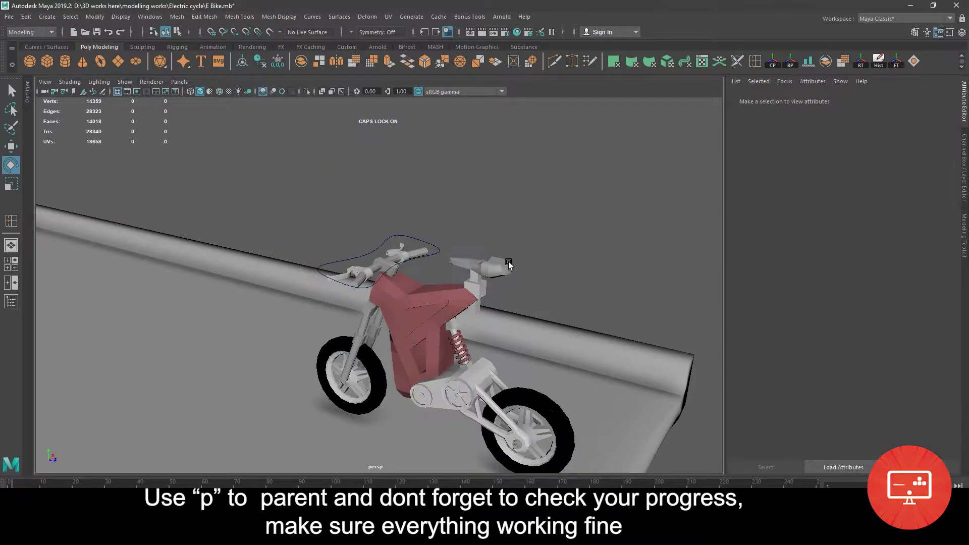
mouse_move(555, 222)
left_mouse_down("alt")
mouse_move(593, 245)
mouse_move(420, 311)
mouse_move(429, 298)
left_mouse_up("alt")
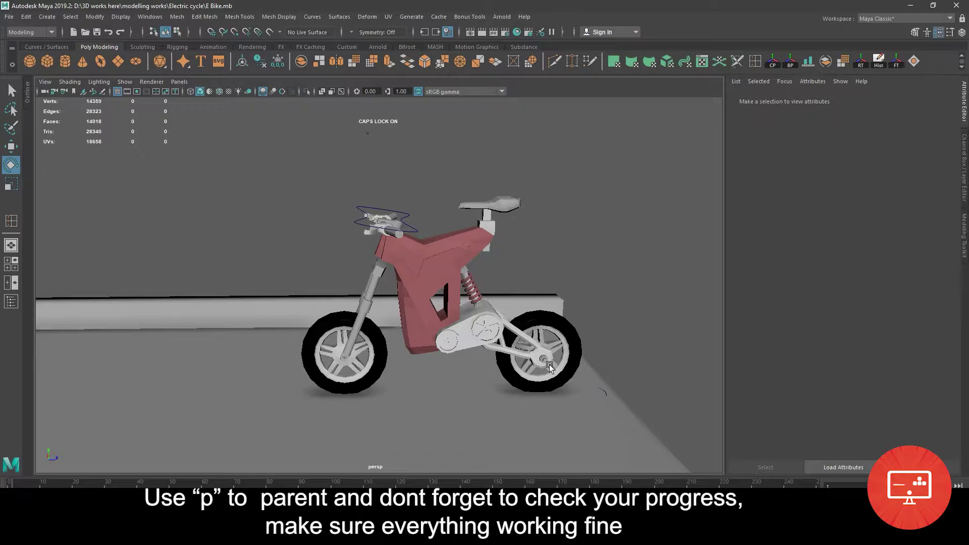
Slide the bike's large outer control curve to the left.
left_click(606, 390)
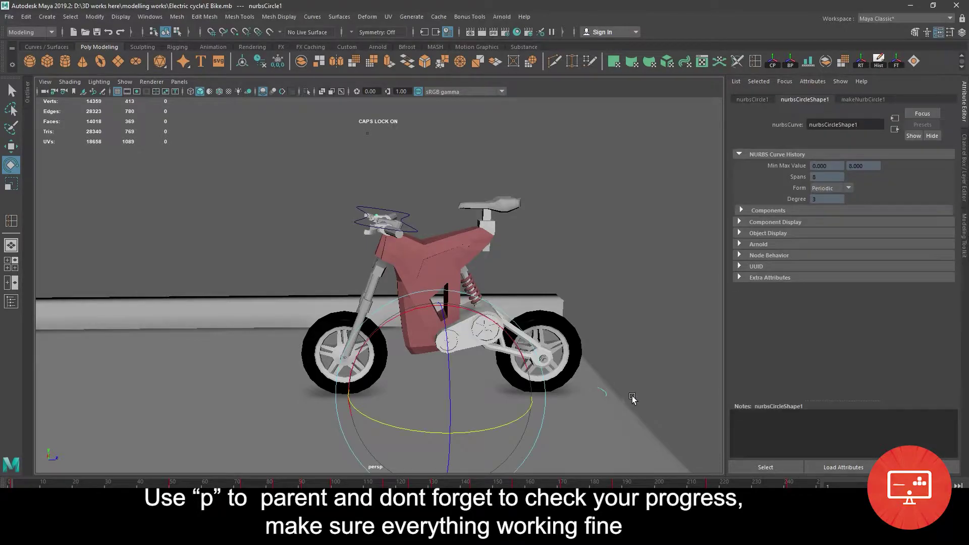
left_click(11, 147)
scroll(419, 303, "down", 5)
mouse_move(505, 340)
left_mouse_down()
mouse_move(419, 344)
mouse_move(502, 339)
left_mouse_up()
scroll(519, 407, "up", 5)
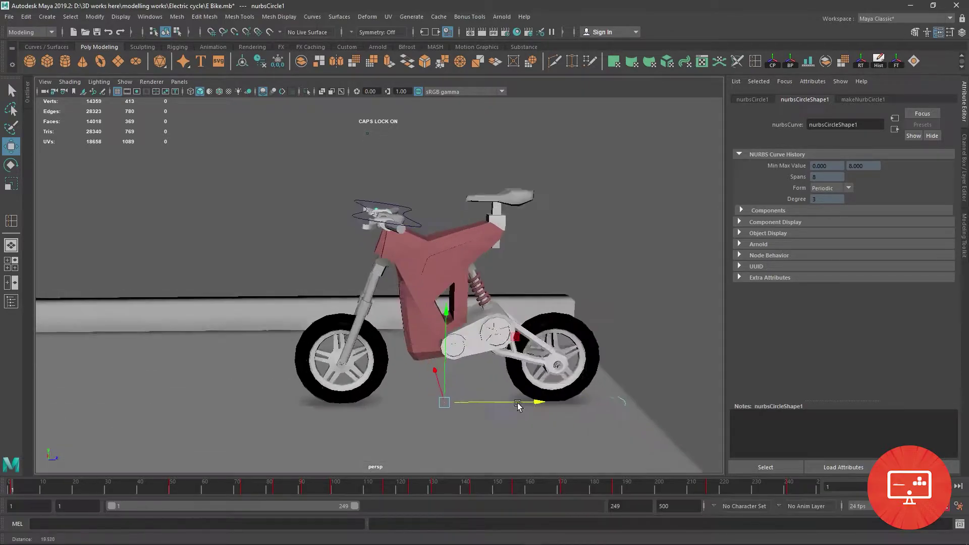
left_click_drag(519, 407, 384, 303, "alt")
Try rotating the handlebar assembly with the steering control, then undo it.
left_click(368, 283)
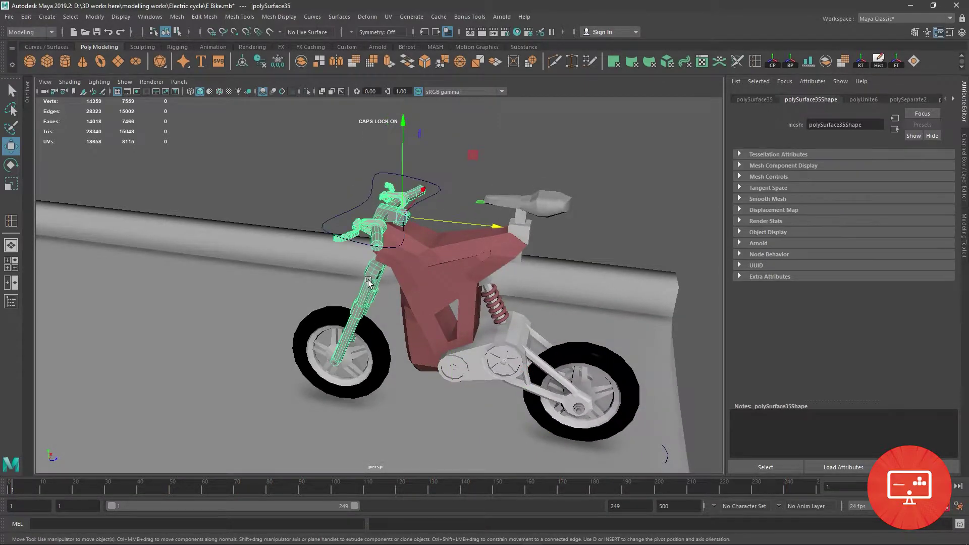
left_click(436, 187)
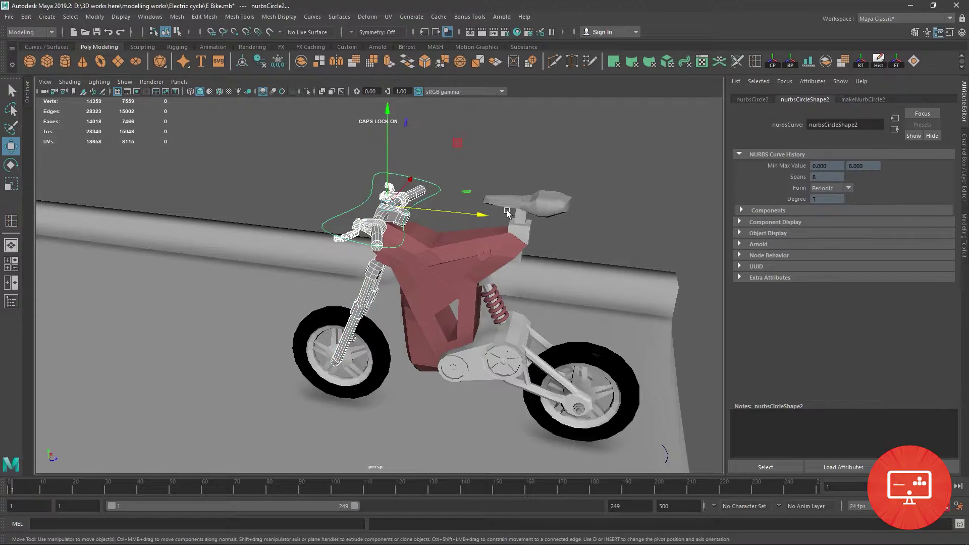
left_click(469, 208)
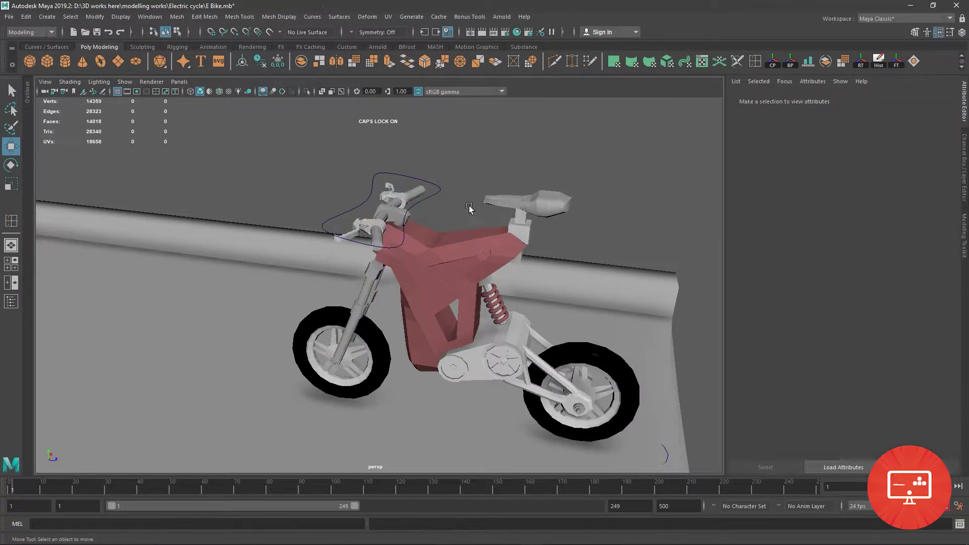
left_click(437, 192)
key("e")
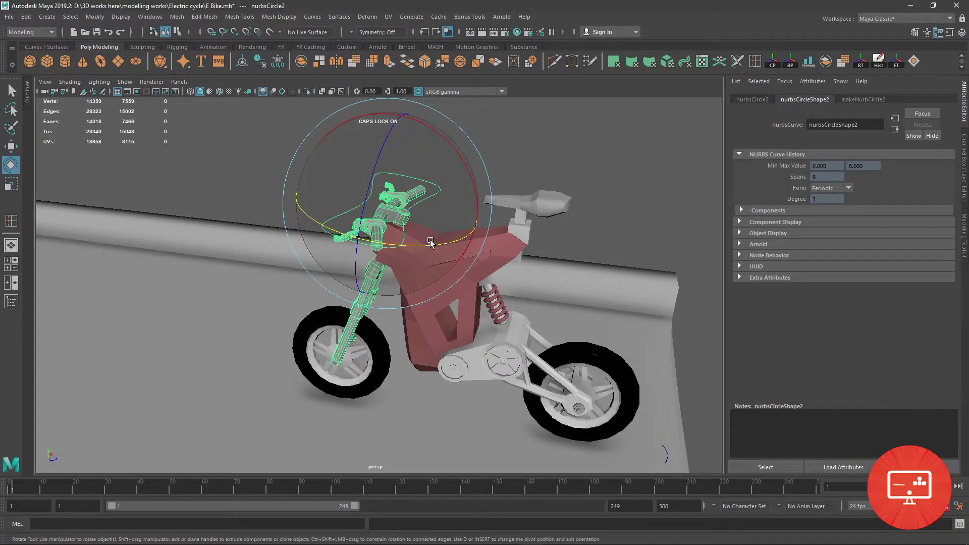
mouse_move(434, 242)
left_mouse_down()
mouse_move(456, 246)
mouse_move(405, 274)
left_mouse_up()
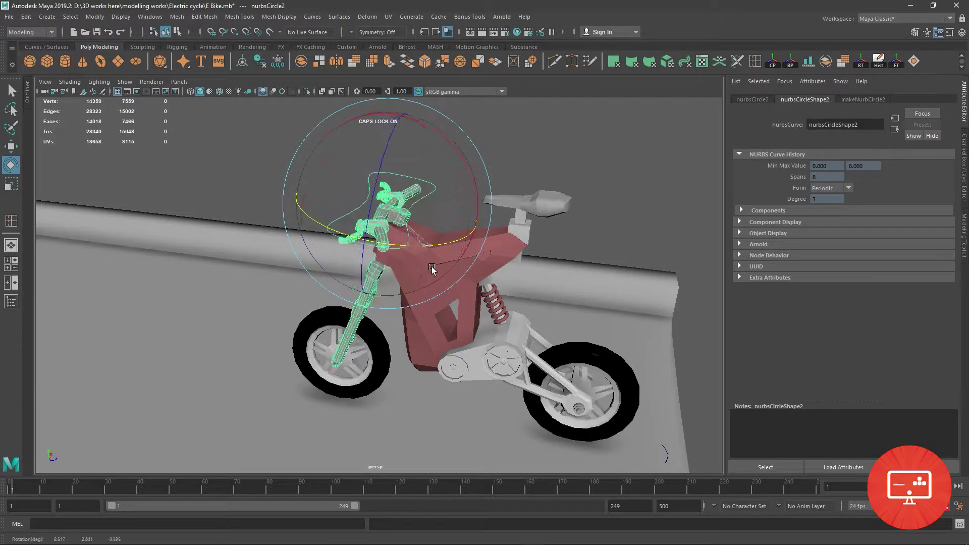
key("ctrl+z")
Swivel the handlebar, fork and front wheel together with the steering control, then undo.
left_click(320, 330)
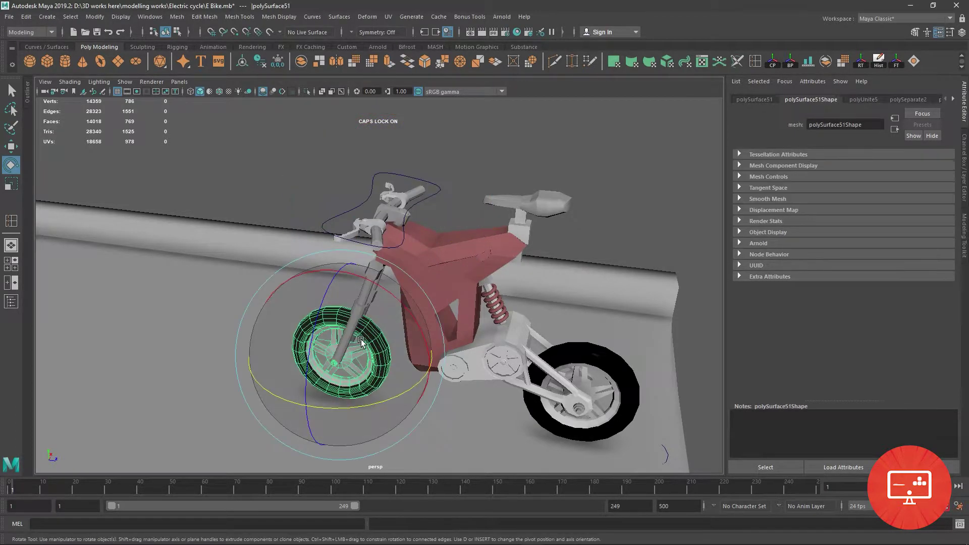
left_click_drag(320, 329, 373, 292, "alt")
left_click(379, 261)
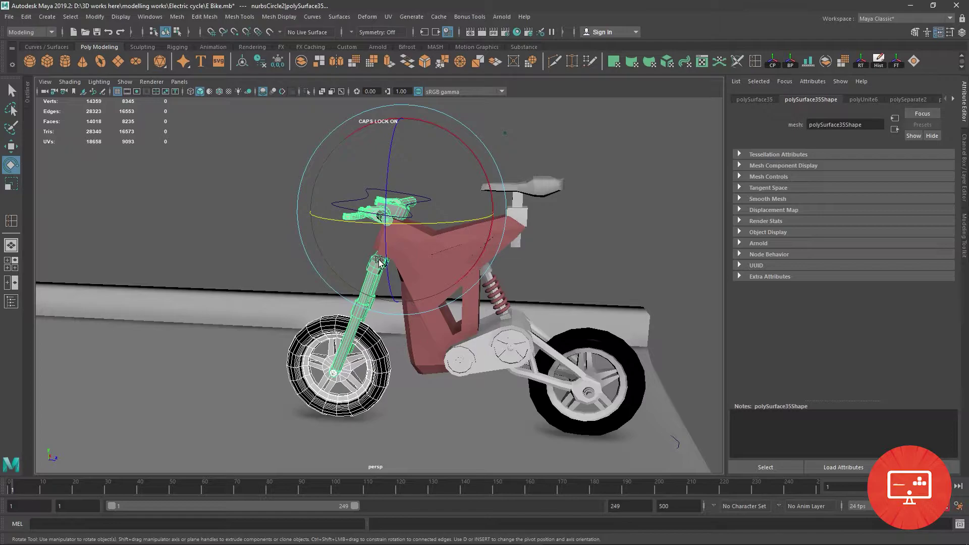
key("Down")
left_click(434, 200)
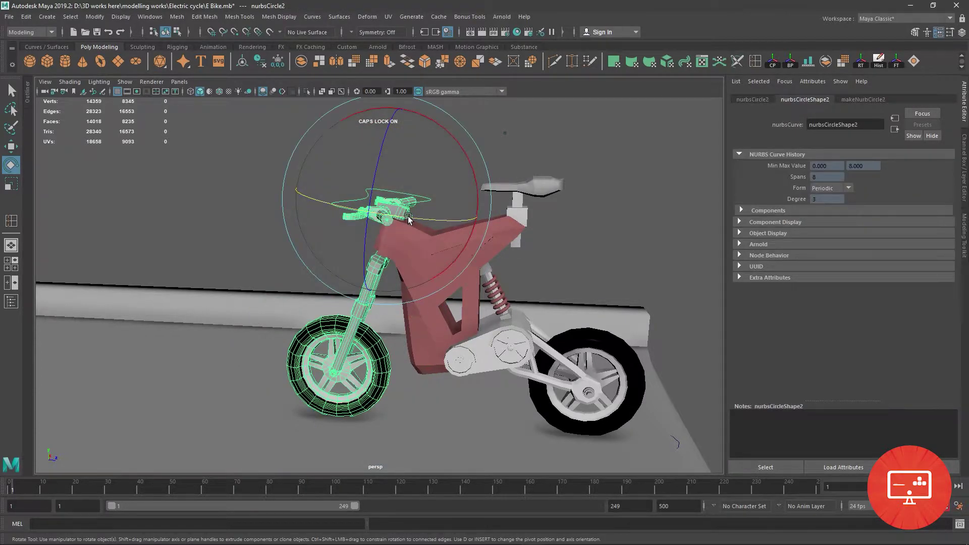
mouse_move(434, 215)
left_mouse_down()
mouse_move(436, 229)
mouse_move(378, 237)
mouse_move(440, 263)
mouse_move(577, 181)
mouse_move(582, 271)
mouse_move(643, 265)
mouse_move(587, 259)
left_mouse_up()
left_click(577, 181)
key("ctrl+z")
key("ctrl+z")
Turn the steering control curve so the front end steers a few degrees.
left_click(583, 271)
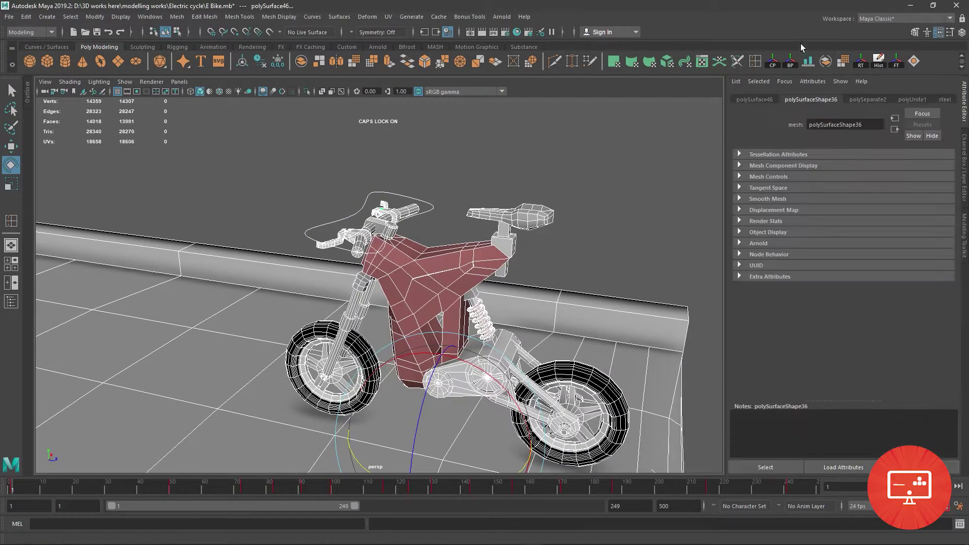
left_click(426, 219)
left_click_drag(426, 218, 412, 265)
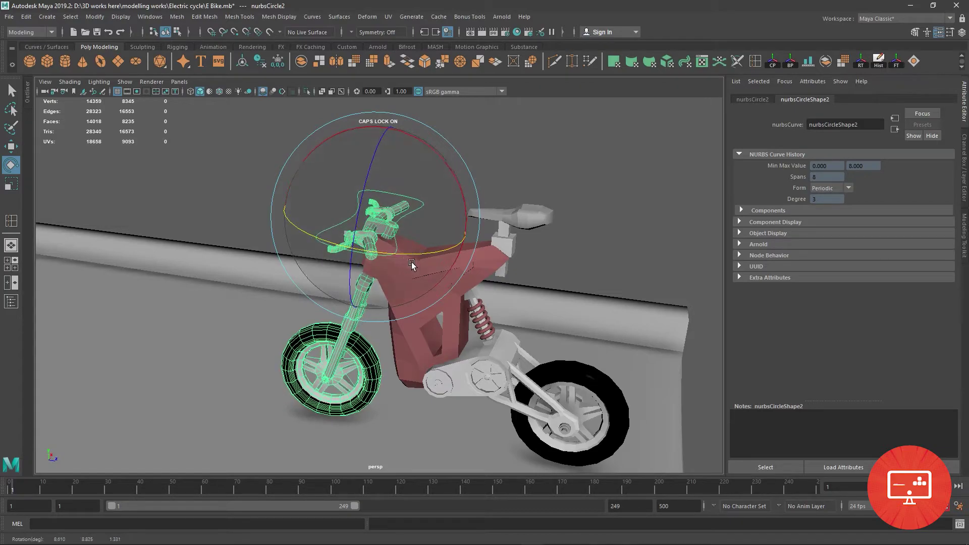
left_click(596, 240)
mouse_move(586, 258)
left_mouse_down("alt")
mouse_move(505, 302)
mouse_move(508, 286)
left_mouse_up("alt")
Frame the front tire and switch to the side view, zooming out to the whole bike.
scroll(514, 275, "down", 3)
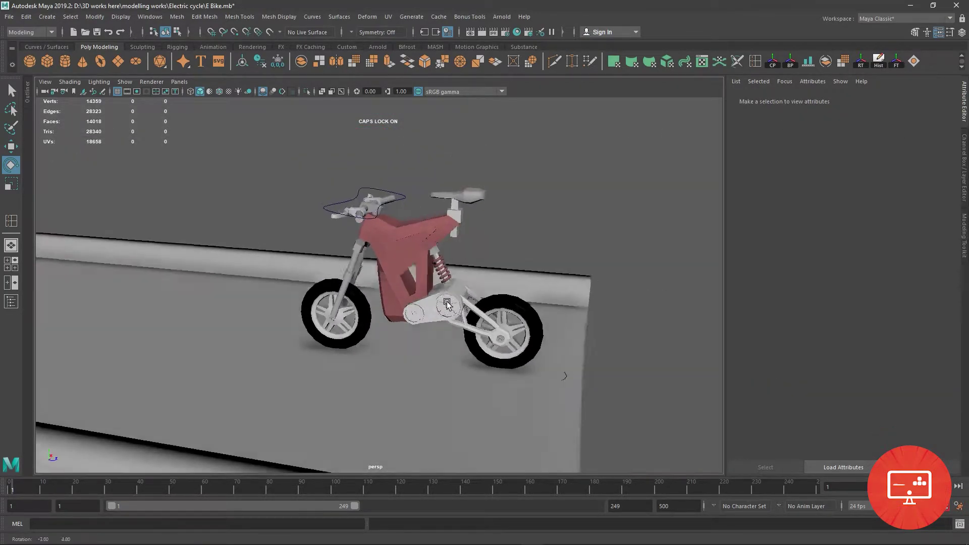
left_click(323, 343)
key("f")
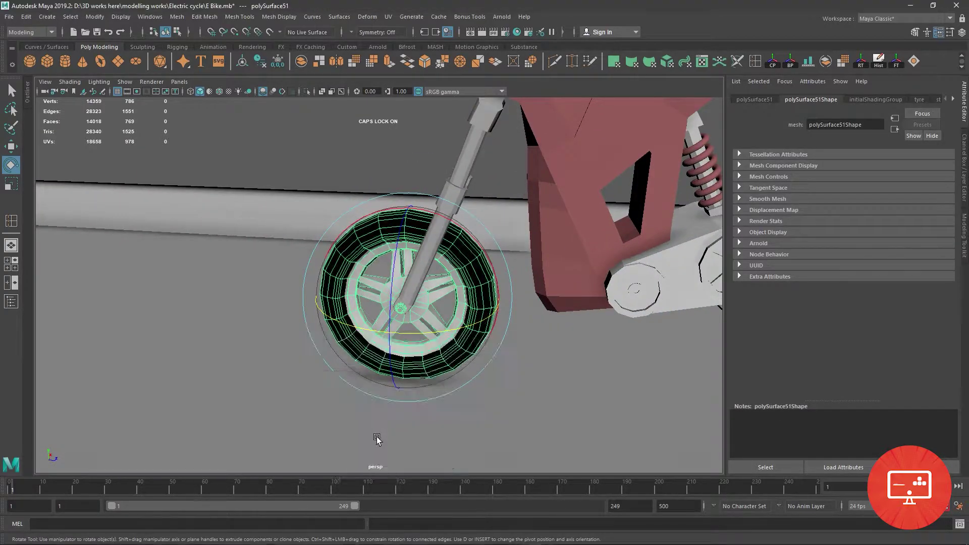
key("space")
key("space")
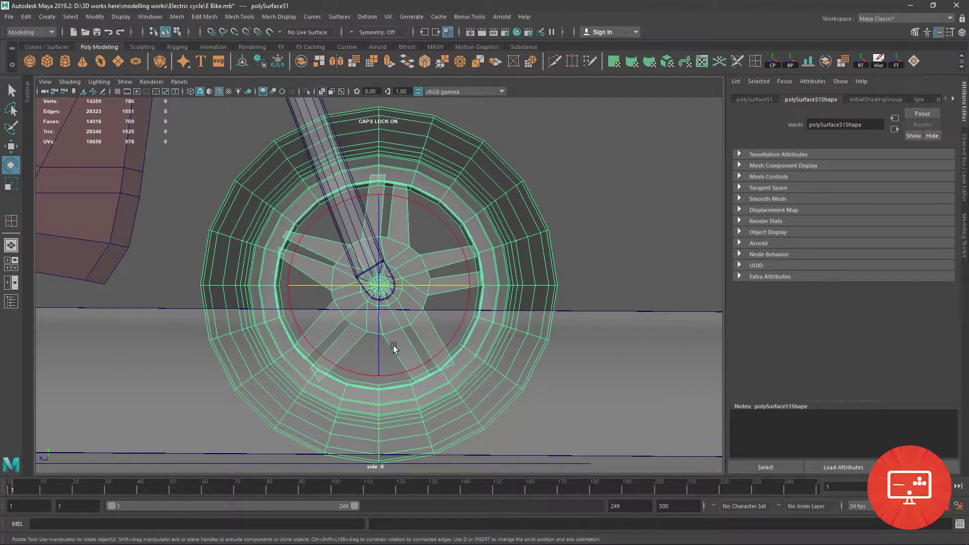
scroll(394, 348, "down", 5)
scroll(346, 329, "up", 1)
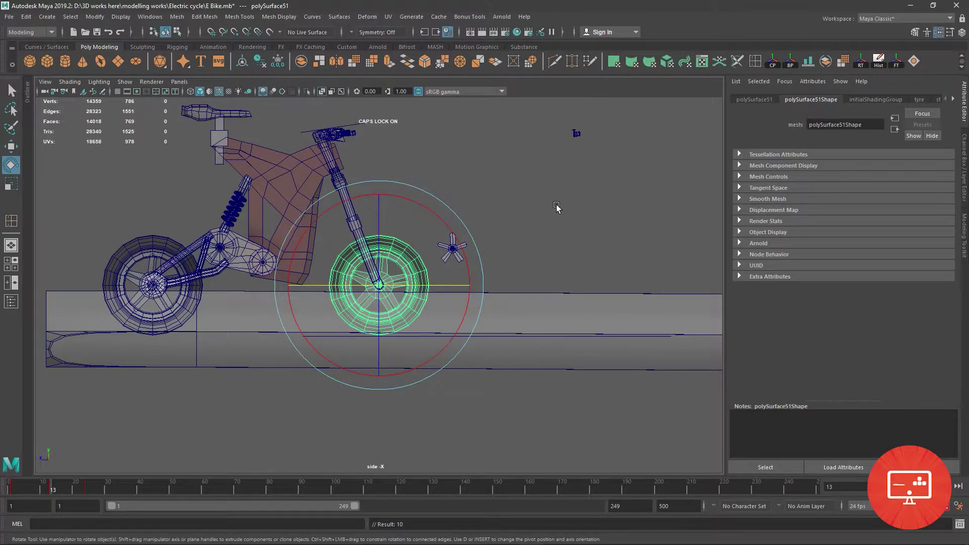
Locate and delete the small star-shaped object beside the front wheel.
left_click(575, 134)
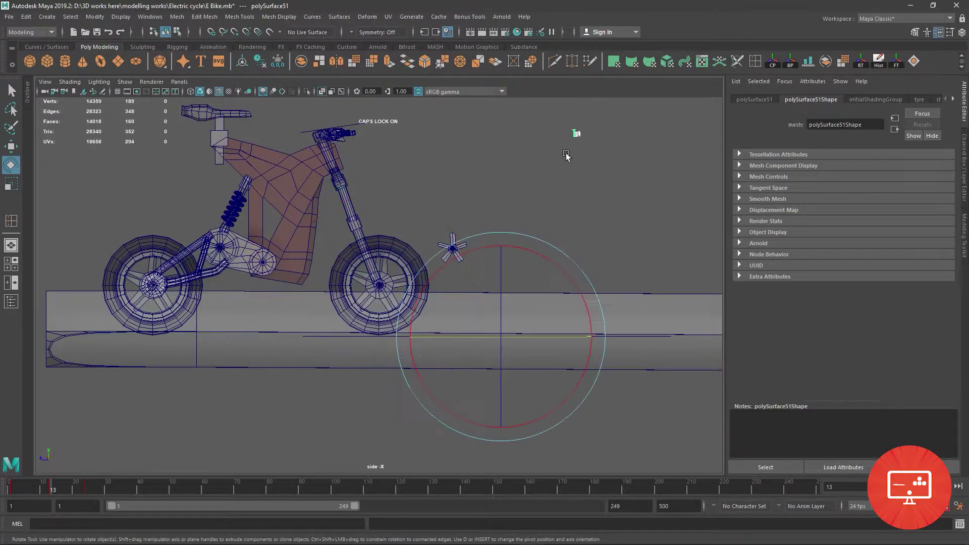
key("space")
key("space")
scroll(543, 222, "down", 5)
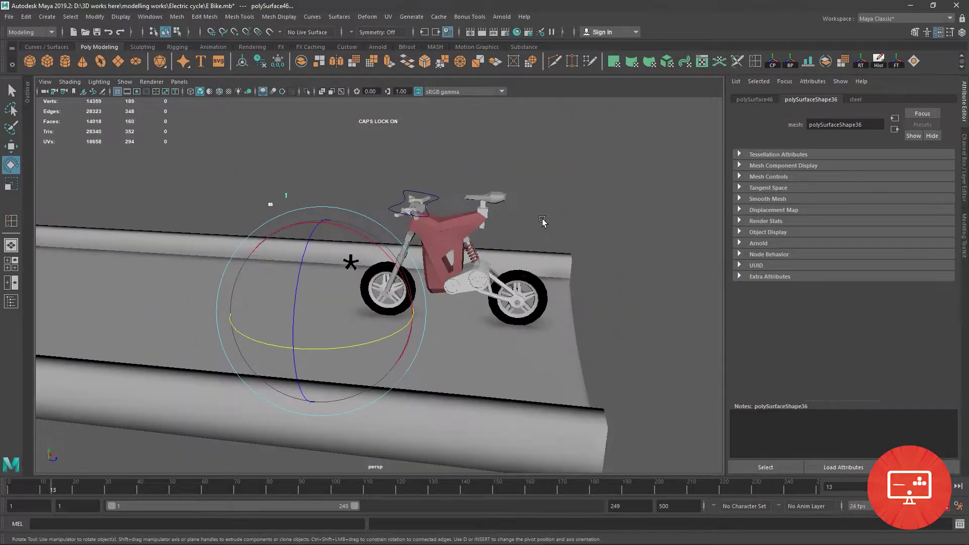
key("f")
mouse_move(446, 283)
left_mouse_down("alt")
mouse_move(411, 259)
mouse_move(385, 459)
mouse_move(405, 259)
mouse_move(367, 307)
mouse_move(407, 377)
mouse_move(443, 329)
mouse_move(192, 197)
mouse_move(449, 331)
mouse_move(434, 202)
mouse_move(323, 241)
mouse_move(599, 372)
mouse_move(303, 252)
mouse_move(5, 188)
mouse_move(392, 277)
mouse_move(210, 156)
mouse_move(490, 261)
mouse_move(445, 263)
mouse_move(525, 273)
mouse_move(477, 197)
left_mouse_up("alt")
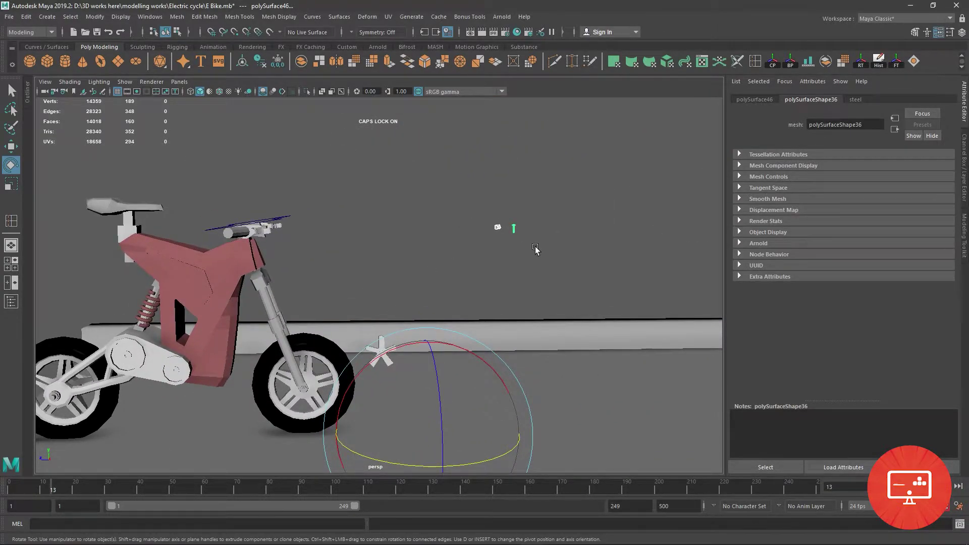
left_click(374, 302)
left_click(380, 351)
key("Delete")
Select, frame and delete the stray pole object polySurface46.
left_click_drag(473, 202, 535, 253)
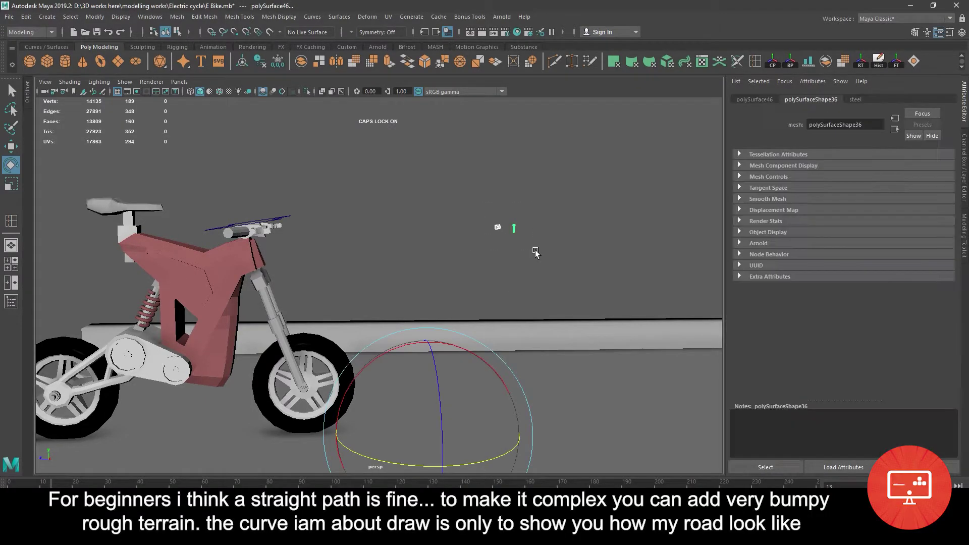
key("f")
key("Delete")
mouse_move(454, 274)
left_mouse_down("alt")
mouse_move(331, 287)
mouse_move(705, 258)
mouse_move(370, 323)
left_mouse_up("alt")
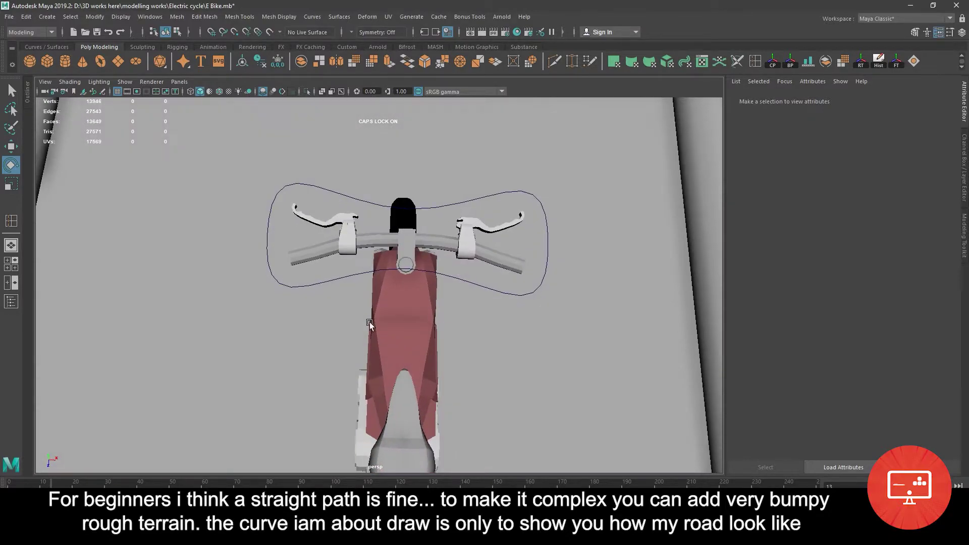
Delete the faces of the left and right handlebar grips in Face mode.
scroll(439, 204, "up", 3)
left_click_drag(439, 204, 310, 337, "alt")
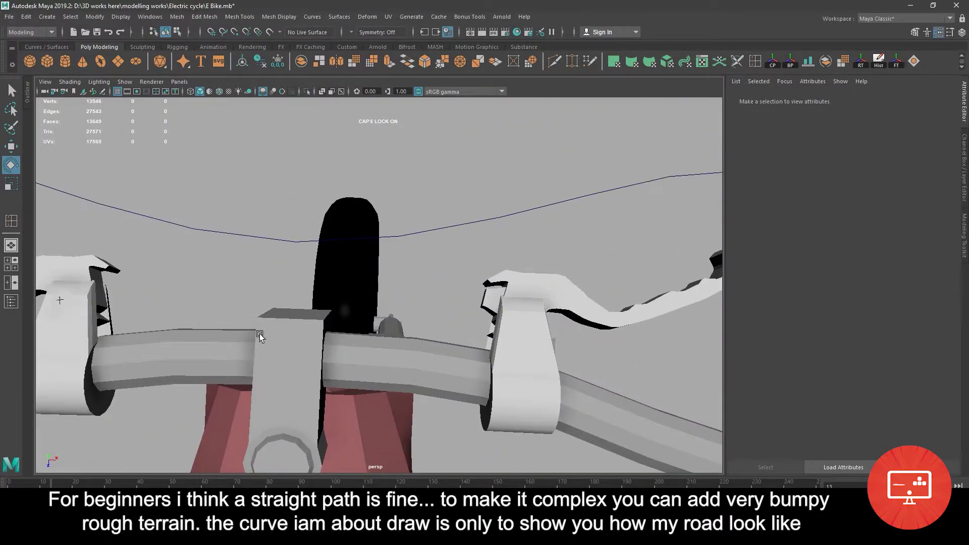
left_click(85, 306)
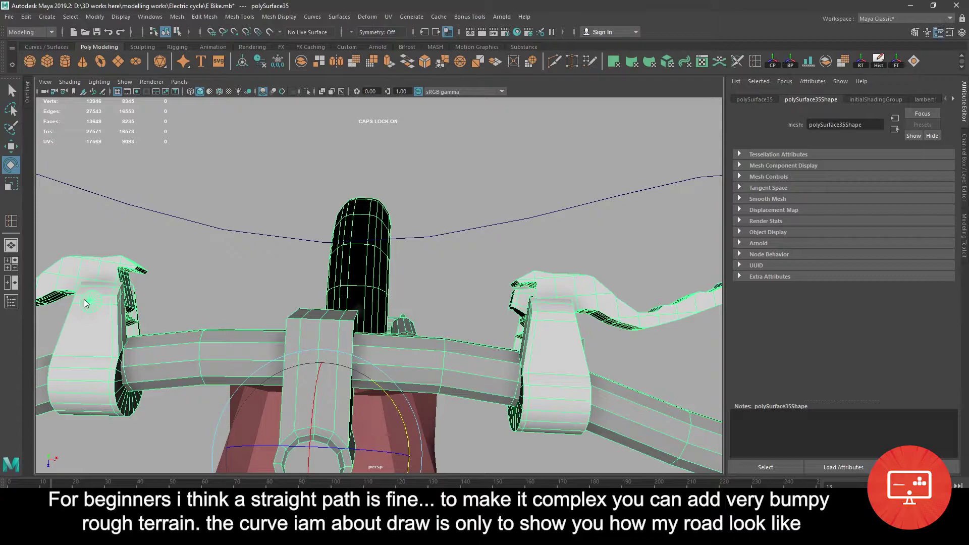
right_click(85, 303)
left_click(84, 328)
left_click(95, 308)
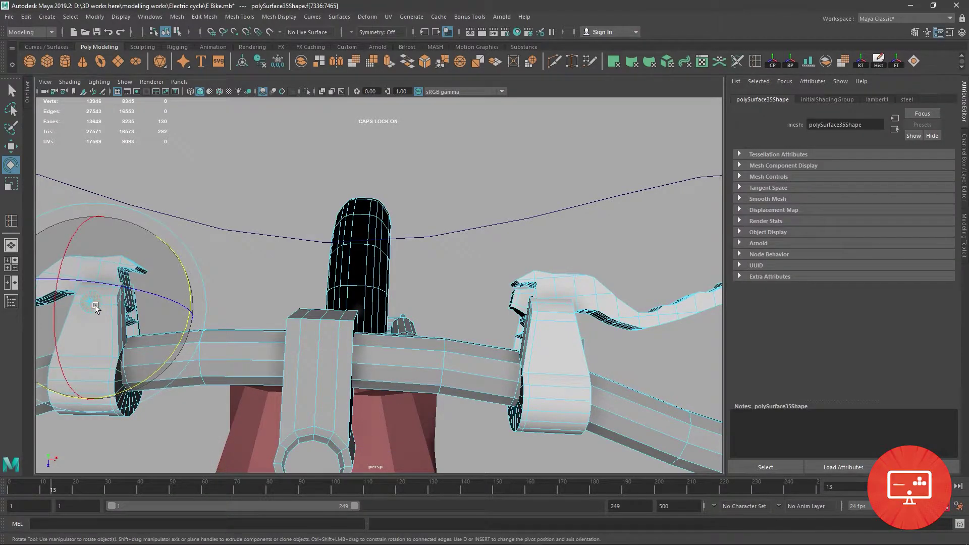
key("Delete")
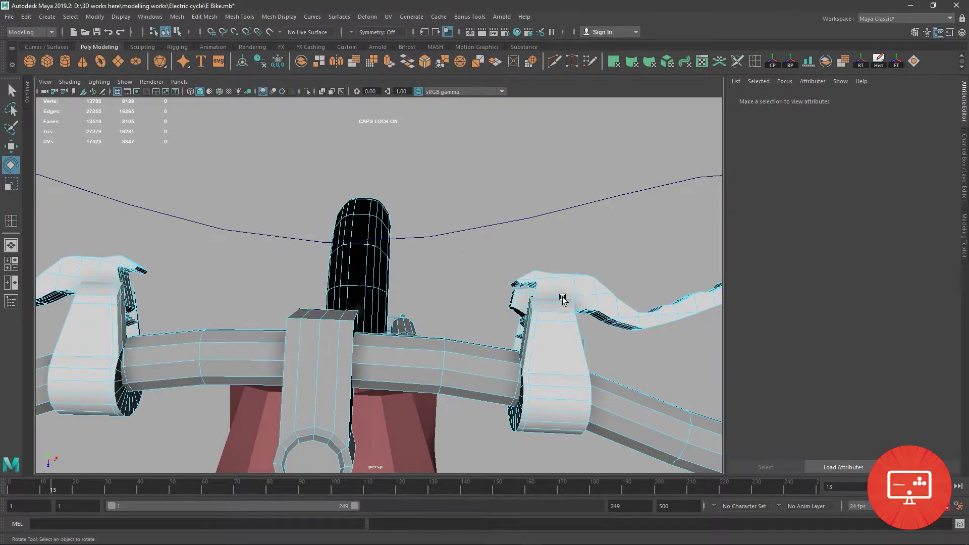
left_click(525, 303)
key("Delete")
Return the handlebar mesh to object mode and orbit to a side view of the bike.
right_click(535, 257)
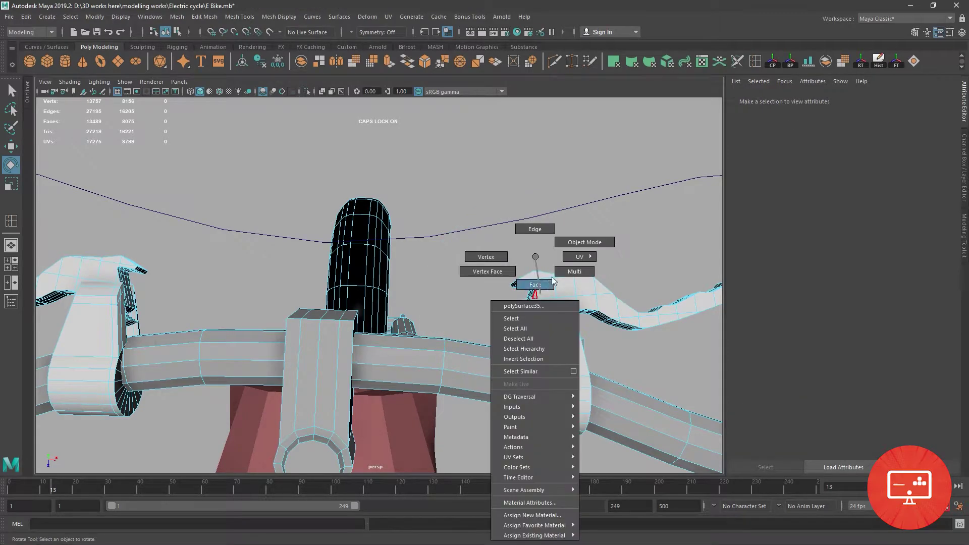
left_click(562, 246)
key("f")
mouse_move(705, 256)
left_mouse_down("alt")
mouse_move(455, 311)
mouse_move(384, 283)
left_mouse_up("alt")
scroll(330, 308, "up", 5)
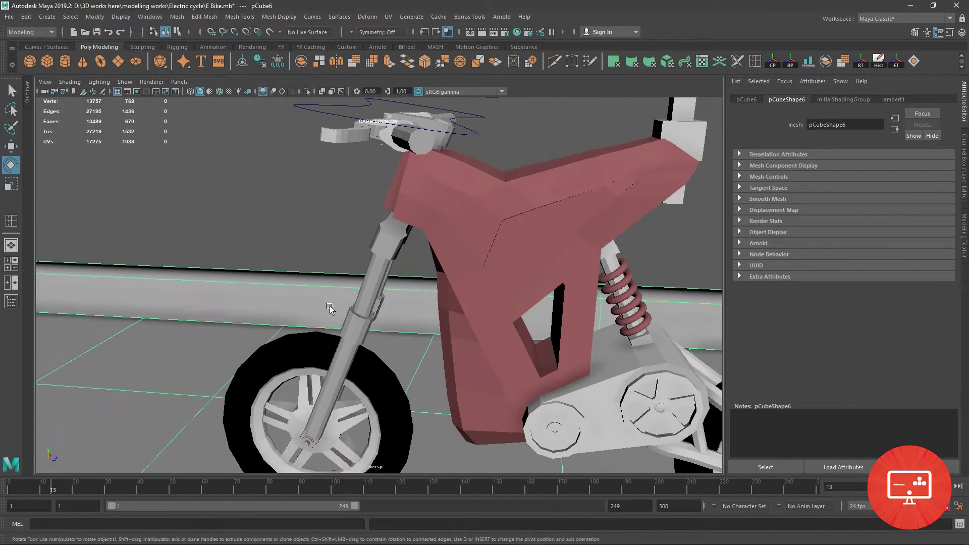
mouse_move(330, 308)
left_mouse_down("alt")
mouse_move(396, 315)
mouse_move(436, 379)
mouse_move(402, 275)
left_mouse_up("alt")
Assign the existing steel material to the faces of both fork tubes.
right_click_drag(341, 216, 339, 223)
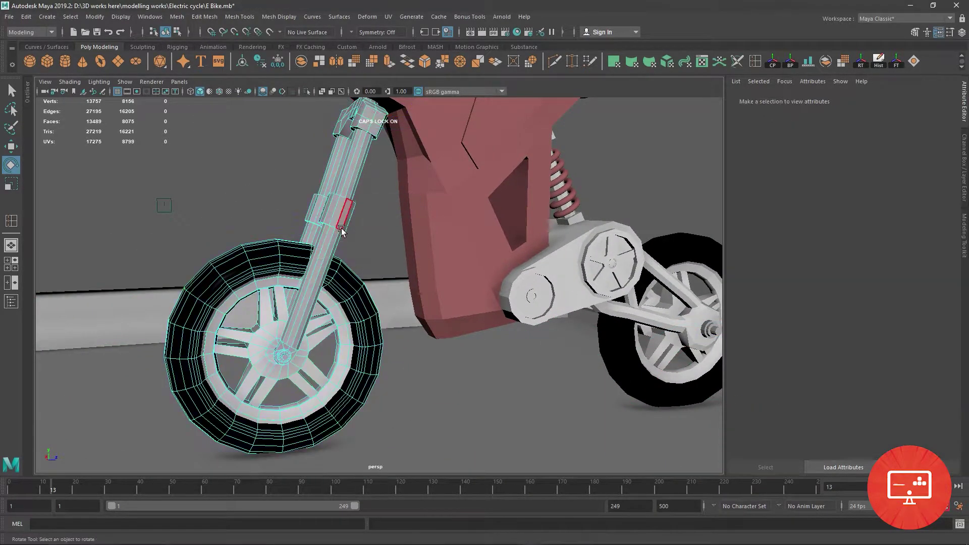
double_click(338, 222)
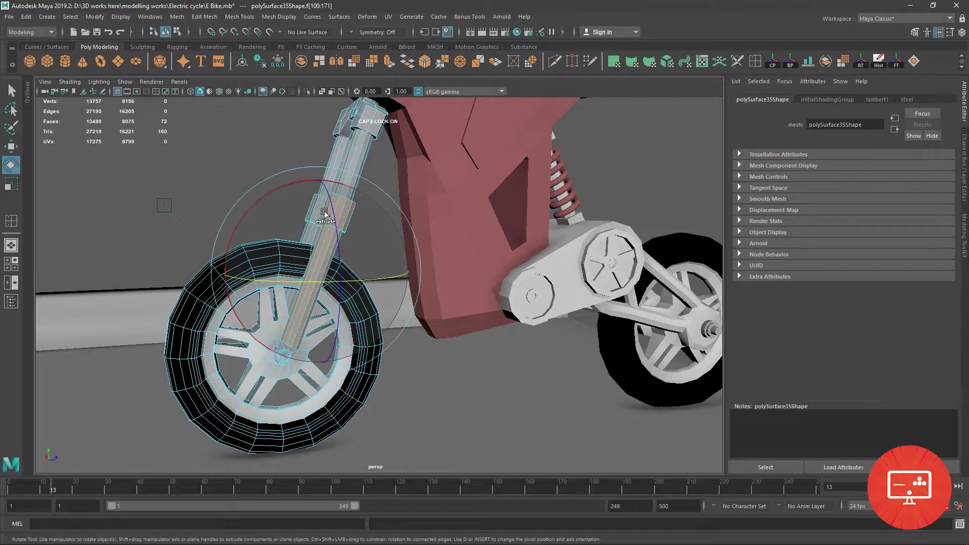
left_click_drag(312, 213, 441, 258, "alt")
left_click(321, 218, "shift")
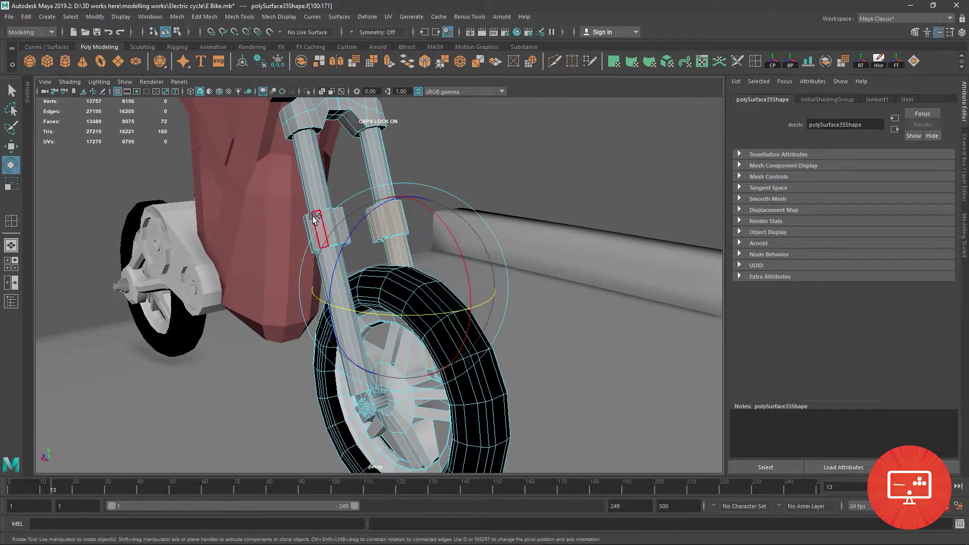
right_click_drag(321, 218, 317, 495)
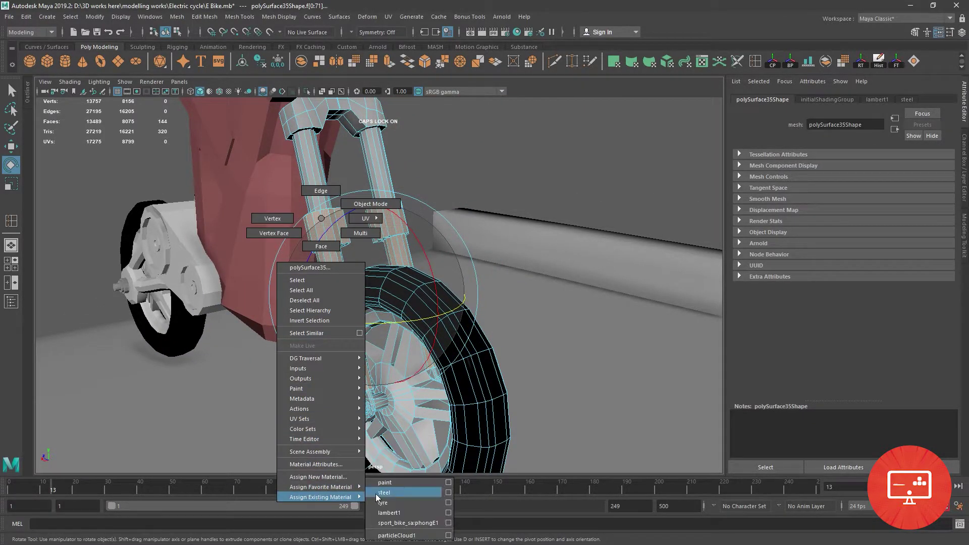
left_click(424, 488)
Apply the red material to the faces at the top of the fork.
left_click(543, 164)
mouse_move(638, 210)
left_mouse_down("alt")
mouse_move(507, 212)
mouse_move(423, 316)
mouse_move(389, 232)
left_mouse_up("alt")
left_click(389, 232)
right_click_drag(389, 232, 399, 510)
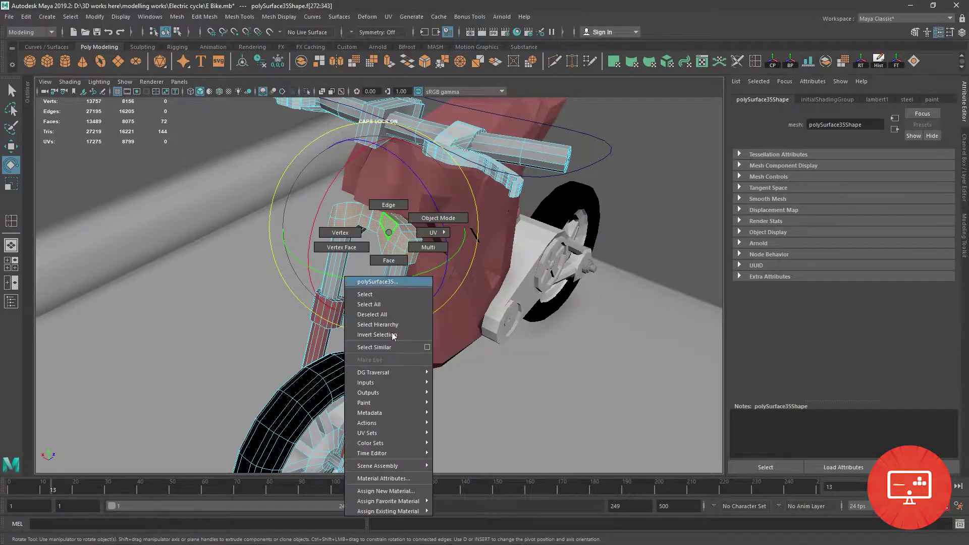
left_click(485, 488)
Select a face on the handlebar tube and bring up the selection mode choices.
left_click_drag(512, 283, 592, 305, "alt")
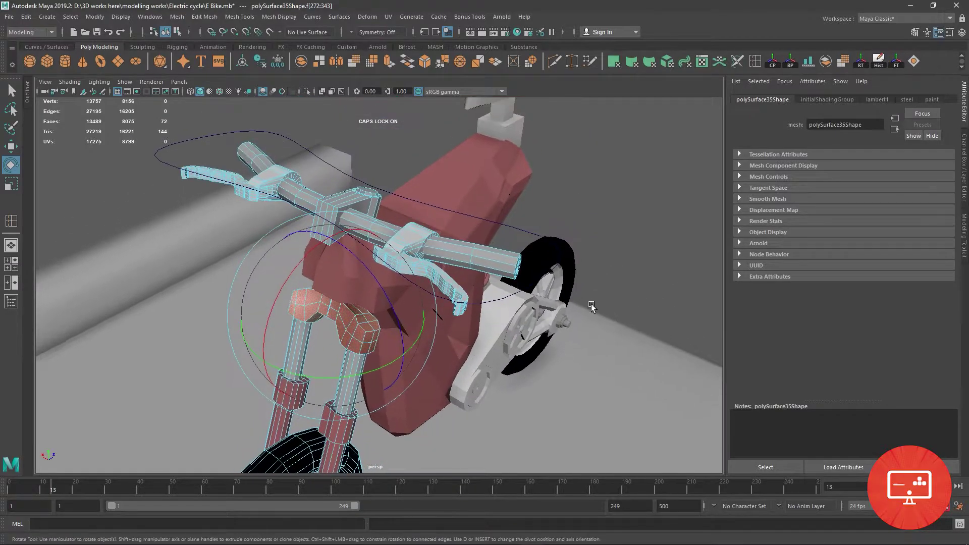
mouse_move(498, 238)
left_mouse_down("alt")
mouse_move(440, 255)
mouse_move(474, 268)
left_mouse_up("alt")
scroll(440, 255, "up", 4)
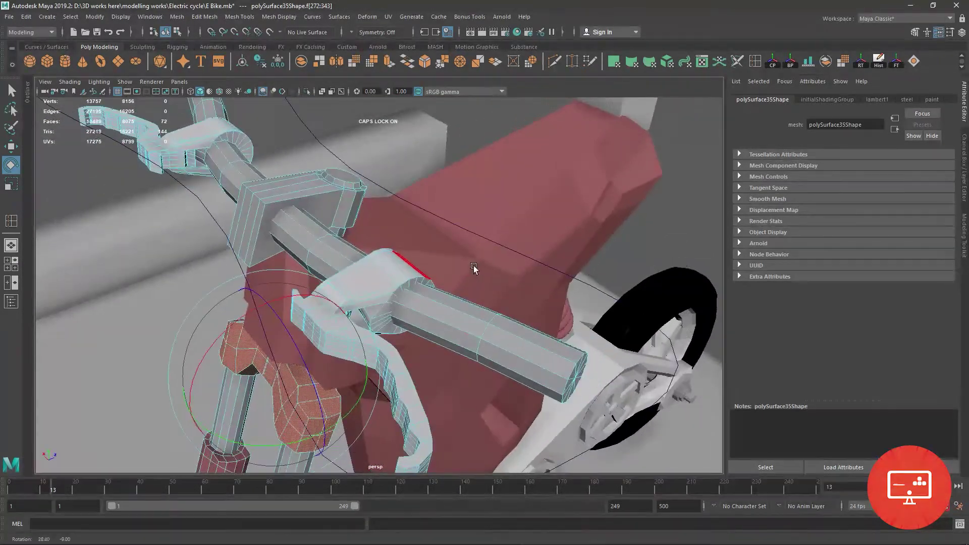
left_click(479, 325)
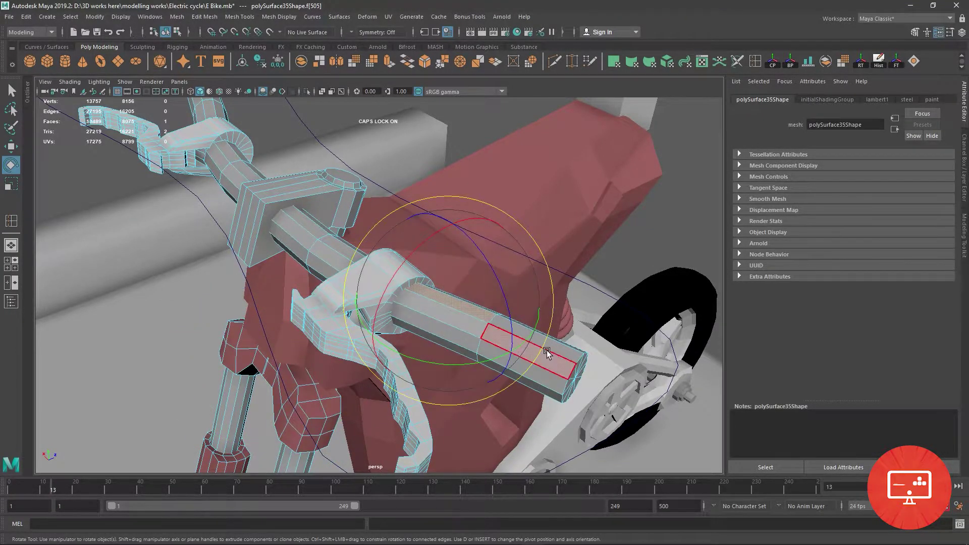
mouse_move(269, 251)
left_mouse_down("alt")
mouse_move(399, 212)
mouse_move(453, 235)
mouse_move(350, 257)
left_mouse_up("alt")
right_click_drag(349, 256, 393, 241)
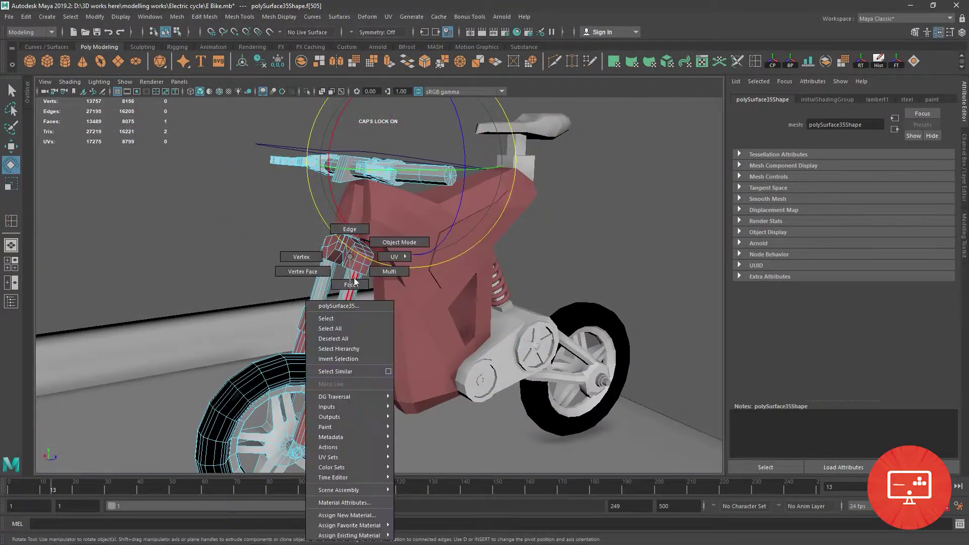
Select the fork object and pick a face loop along one fork tube.
left_click(588, 286)
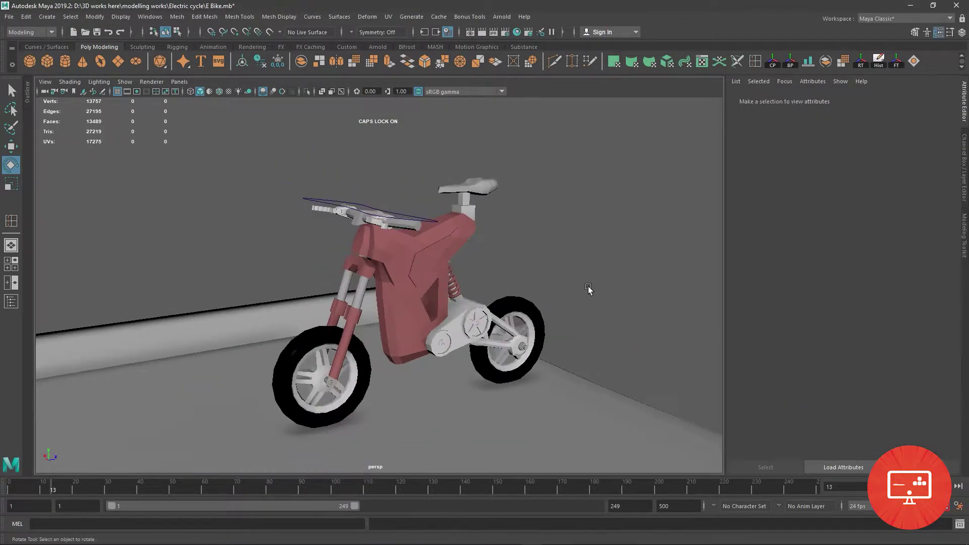
left_click_drag(589, 286, 431, 255, "alt")
right_click_drag(431, 255, 490, 445, "alt")
left_click(492, 307)
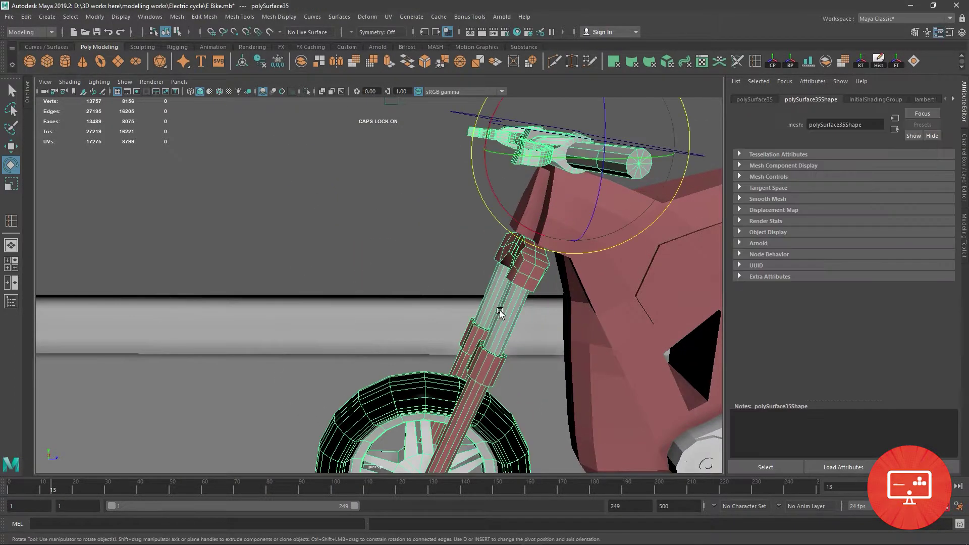
right_click_drag(500, 310, 505, 321)
double_click(505, 321)
left_click_drag(505, 321, 248, 318, "alt")
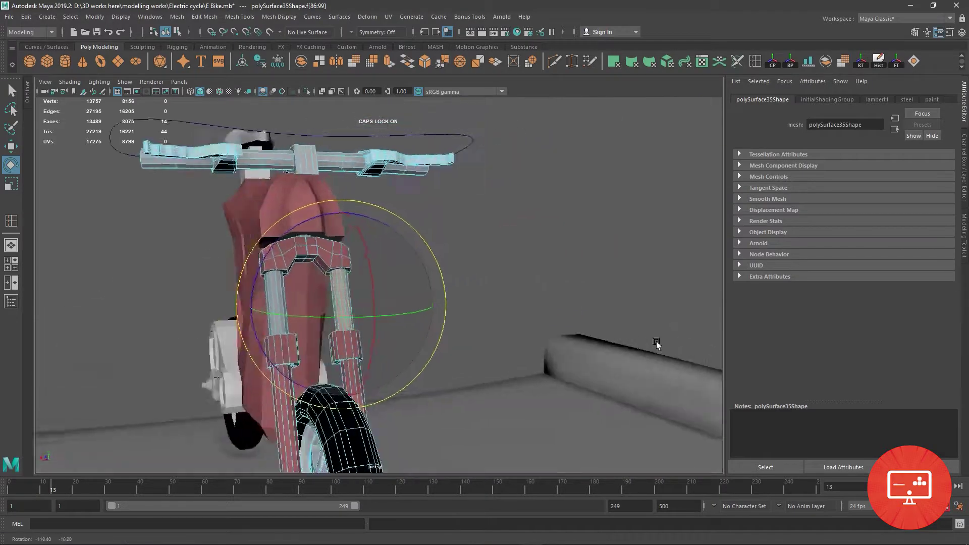
mouse_move(248, 318)
right_mouse_down("alt")
mouse_move(506, 325)
mouse_move(517, 434)
right_mouse_up("alt")
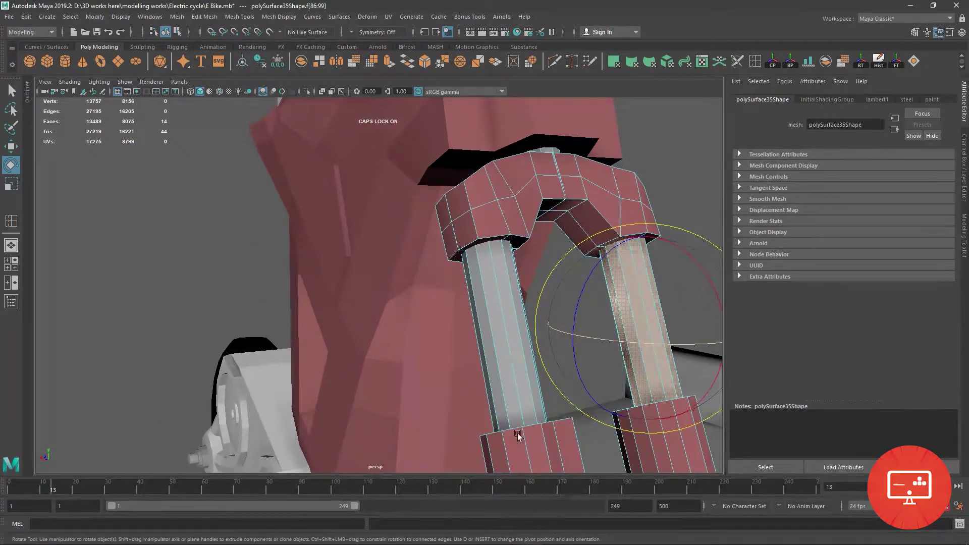
Add the other fork tube and a handlebar face loop, then assign them an existing material.
double_click(501, 290, "shift")
right_click_drag(500, 290, 355, 498, "alt")
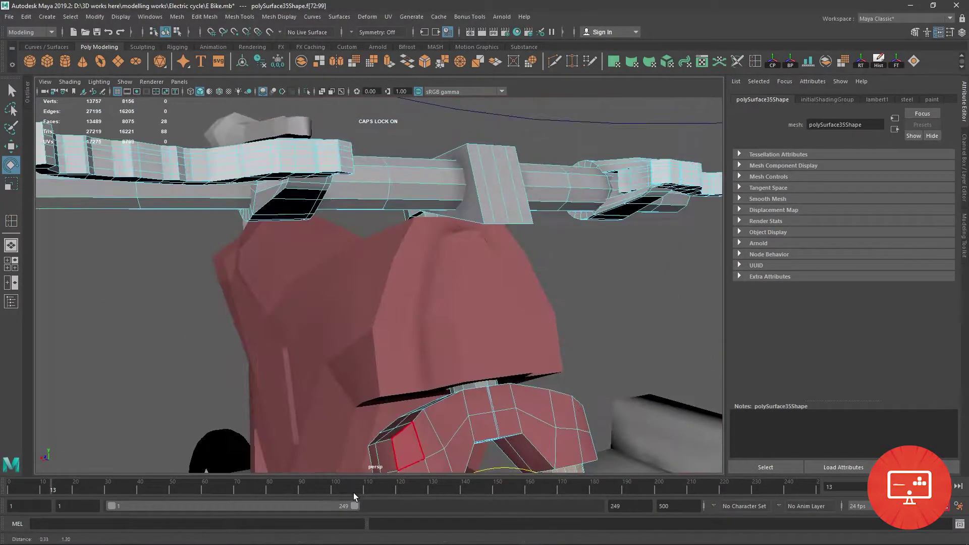
double_click(393, 177, "shift")
left_click_drag(400, 195, 320, 337, "alt")
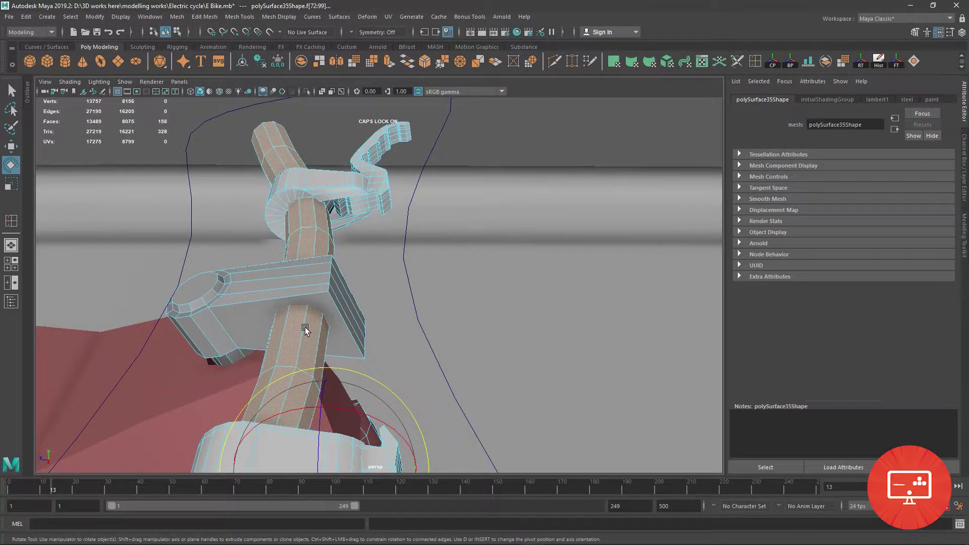
mouse_move(306, 228)
right_mouse_down()
mouse_move(329, 508)
mouse_move(373, 505)
right_mouse_up()
left_click(499, 158)
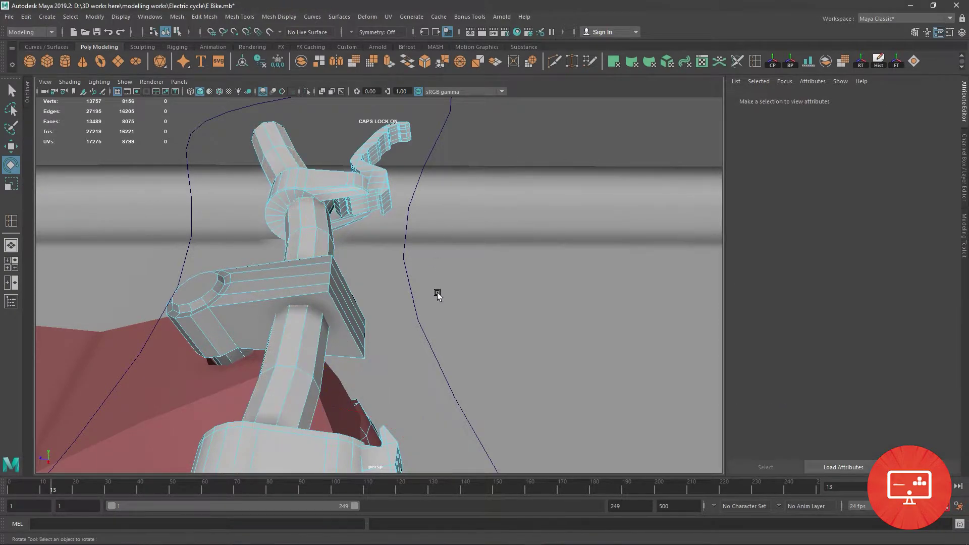
Orbit around the whole bike and select the front tyre.
scroll(437, 295, "down", 5)
scroll(623, 347, "down", 3)
left_click_drag(623, 346, 413, 329, "alt")
scroll(421, 278, "up", 2)
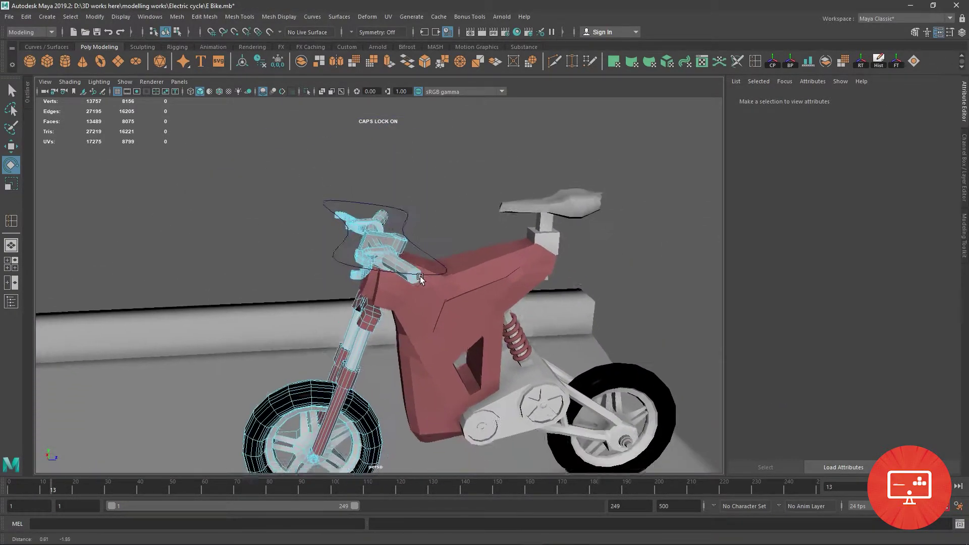
left_click_drag(393, 265, 419, 287, "alt")
scroll(459, 412, "up", 3)
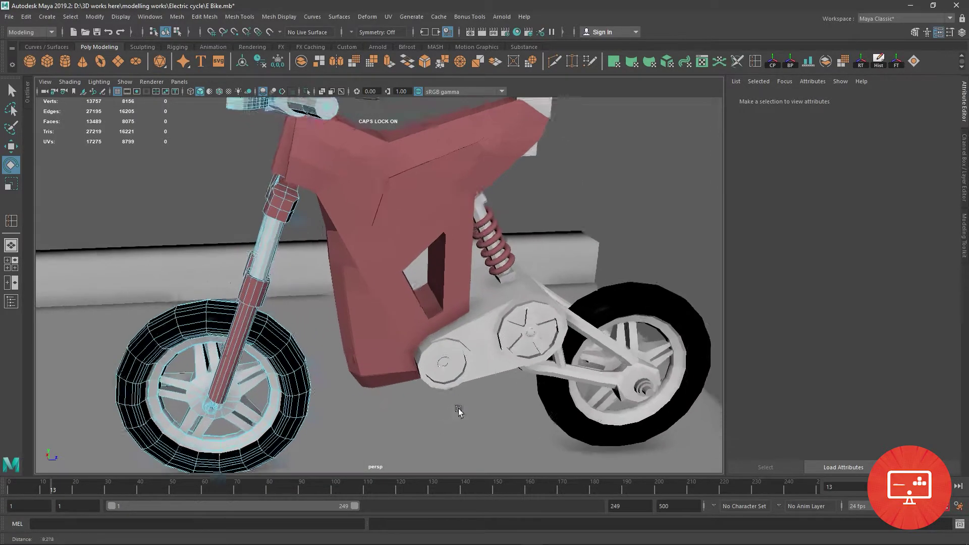
scroll(458, 411, "up", 2)
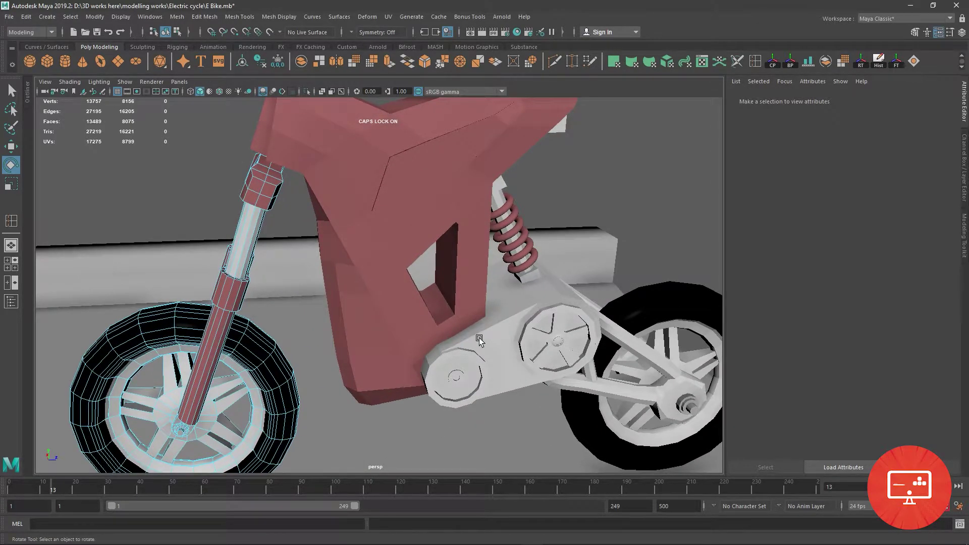
right_click_drag(515, 283, 550, 244)
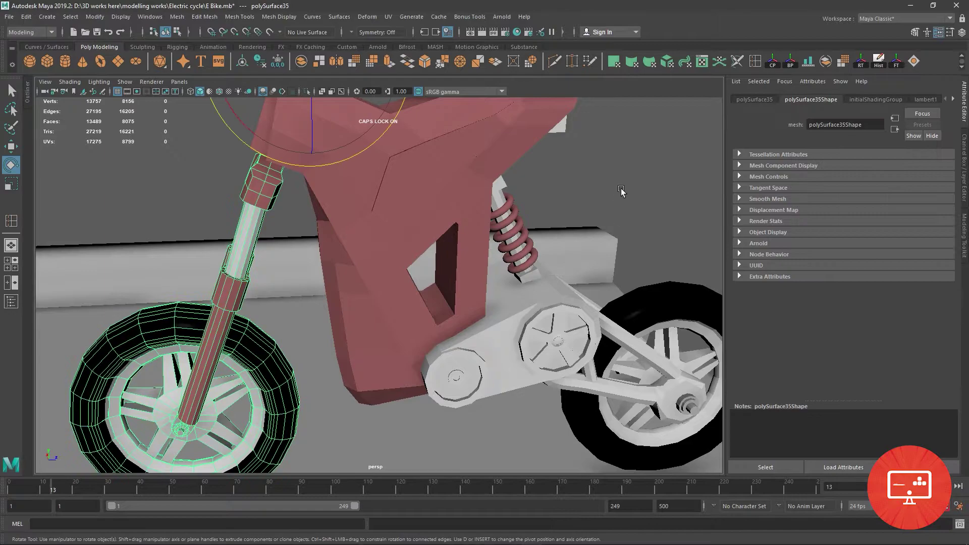
scroll(439, 282, "down", 3)
scroll(439, 281, "down", 5)
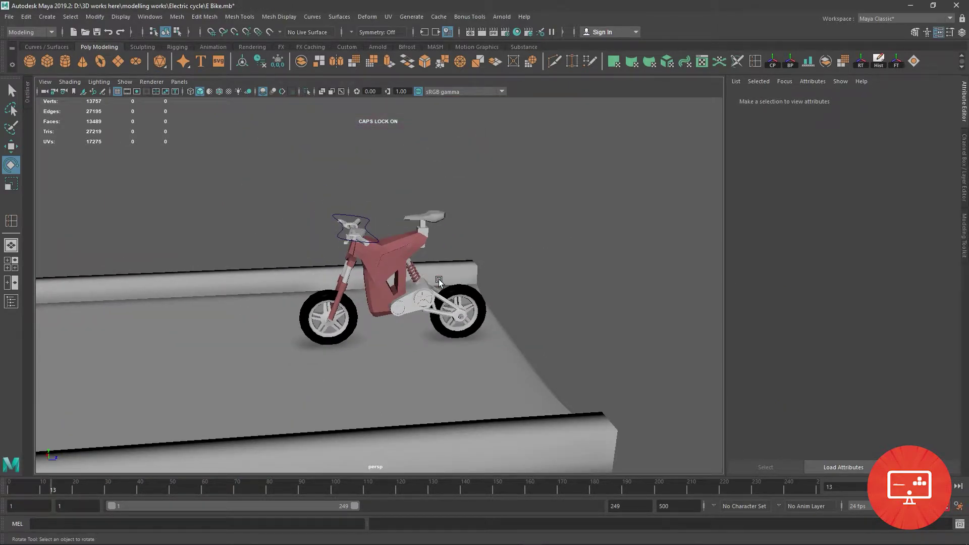
Select the front tyre and set its Rotate X to 0 at frame 1.
mouse_move(392, 291)
left_mouse_down("alt")
mouse_move(443, 338)
mouse_move(329, 334)
mouse_move(414, 378)
mouse_move(357, 231)
left_mouse_up("alt")
scroll(415, 379, "up", 5)
scroll(357, 231, "down", 3)
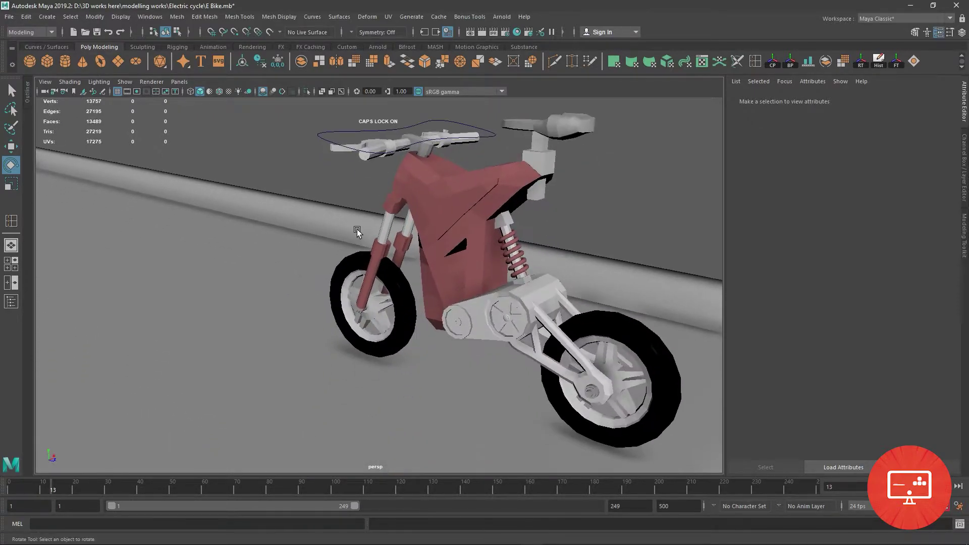
left_click(350, 271)
mouse_move(116, 470)
left_mouse_down("alt")
mouse_move(149, 466)
mouse_move(121, 417)
left_mouse_up("alt")
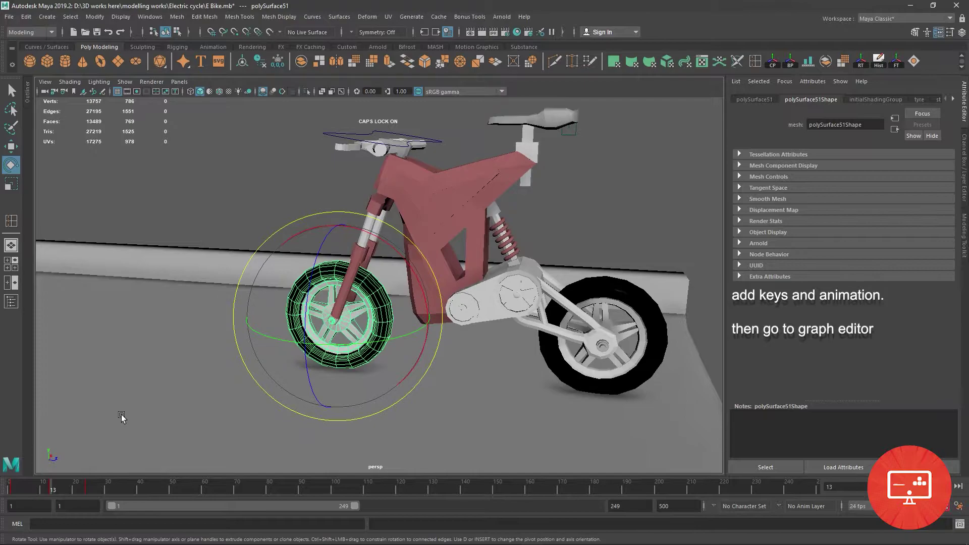
key("space")
key("space")
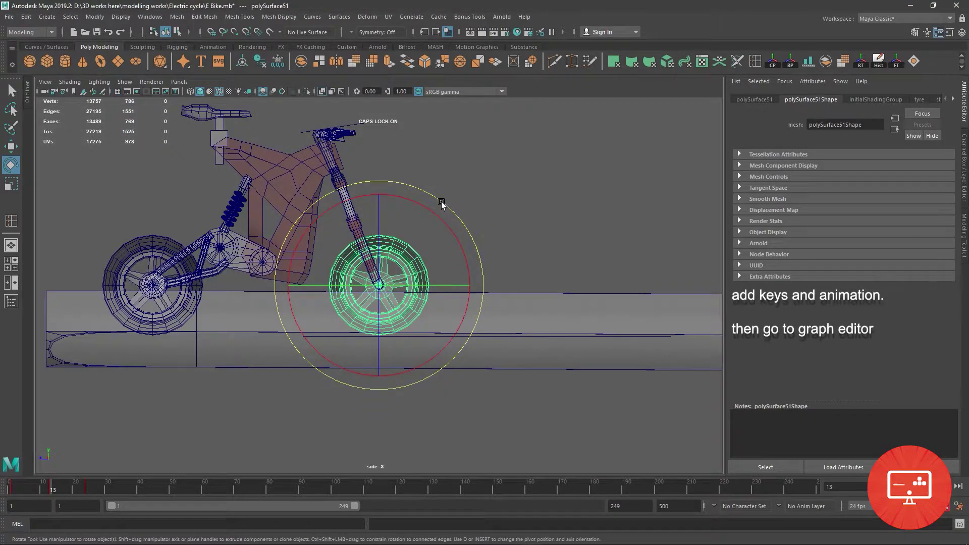
left_click_drag(442, 202, 476, 309)
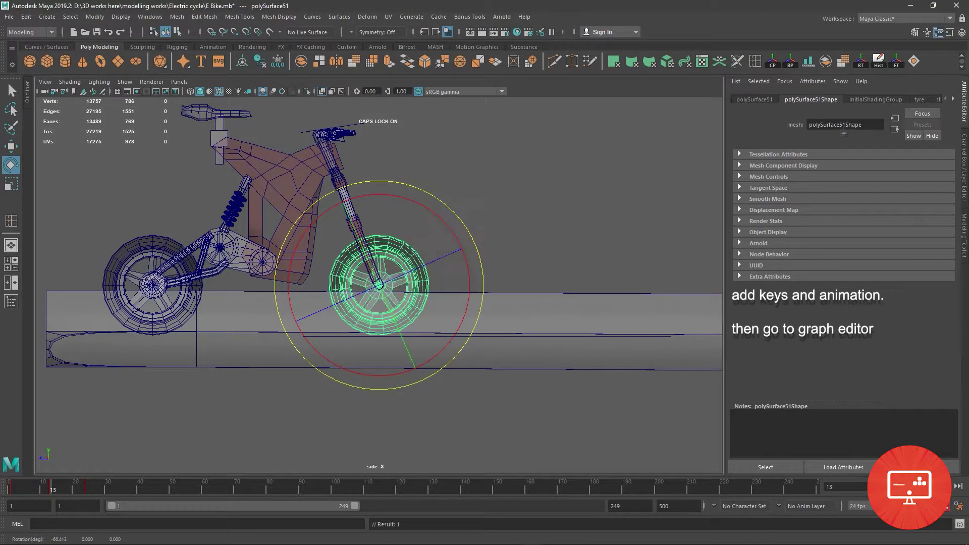
left_click(753, 101)
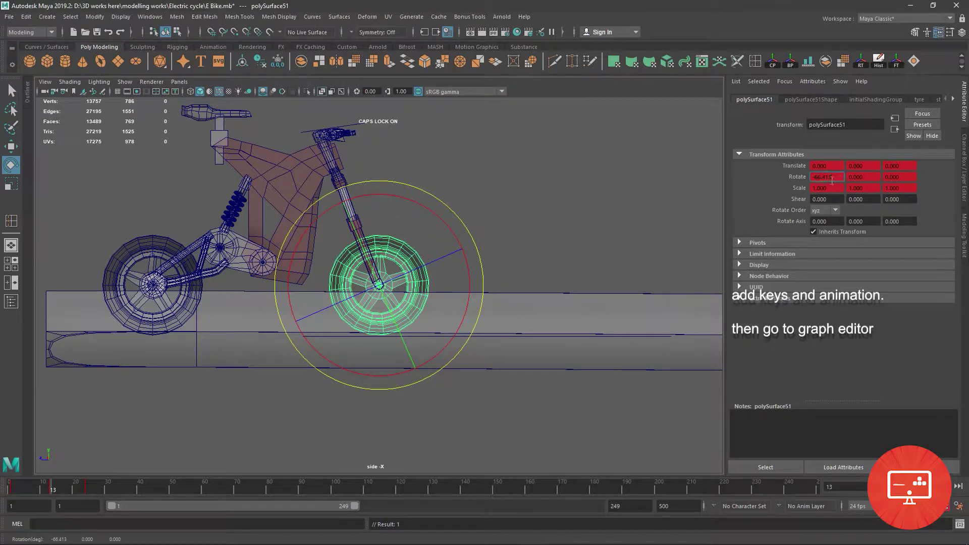
type("0")
key("Return")
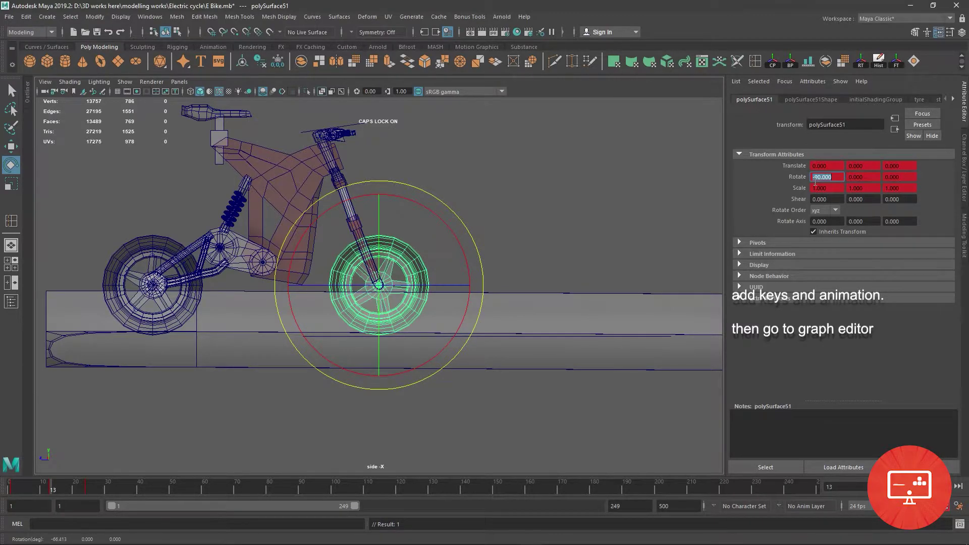
At frame 24, set the front wheel's Rotate X to -359.
left_click(87, 489)
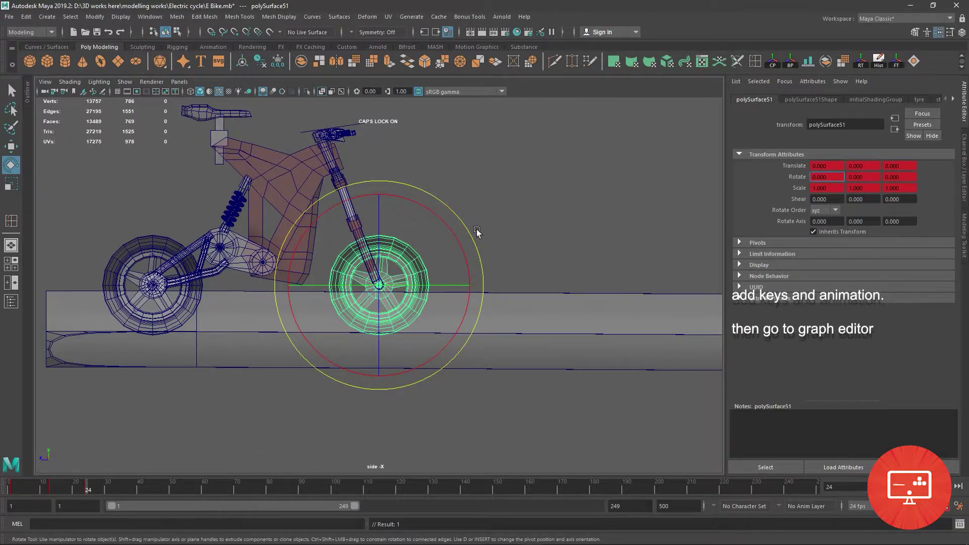
left_click_drag(456, 213, 334, 290)
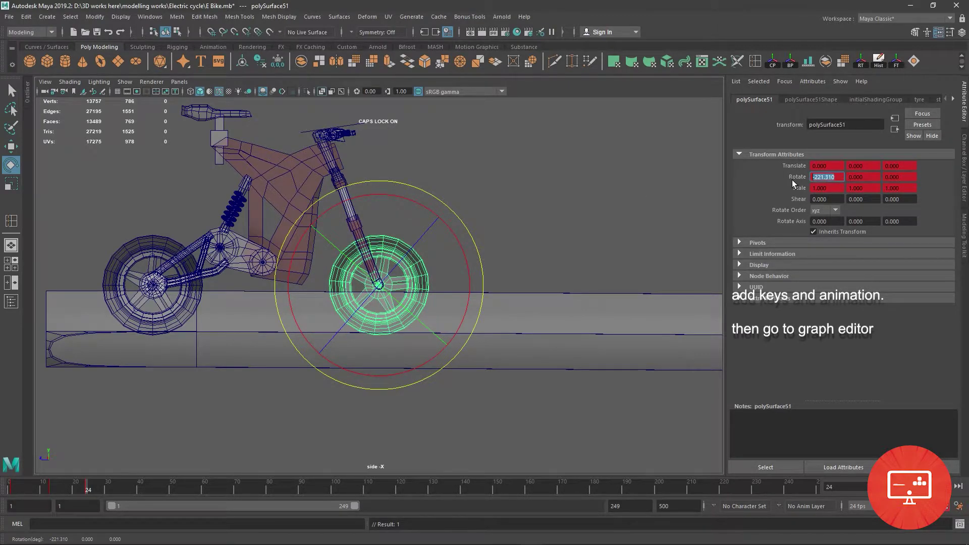
type("-359")
key("Return")
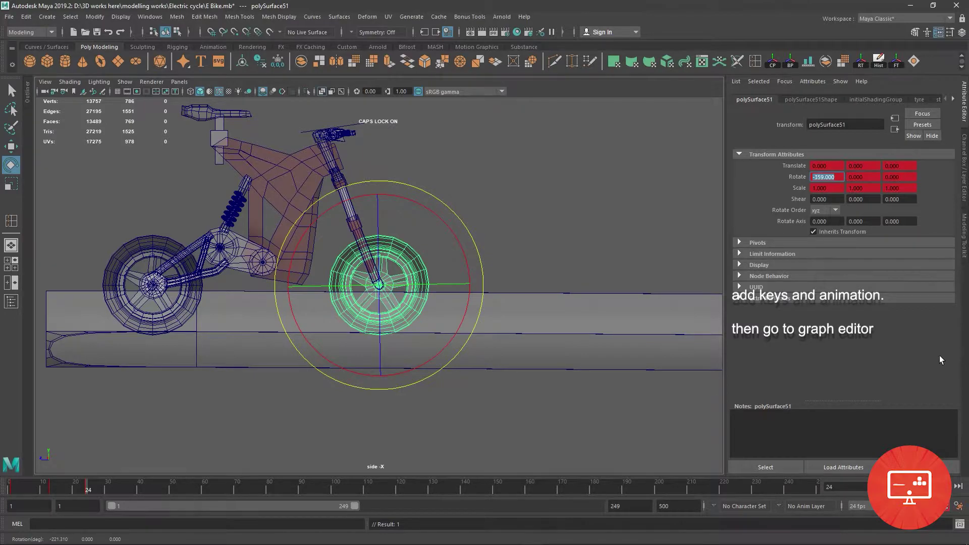
Play back the wheel spin from frame 1, save the E Bike file, and reselect the wheel.
left_click(5, 489)
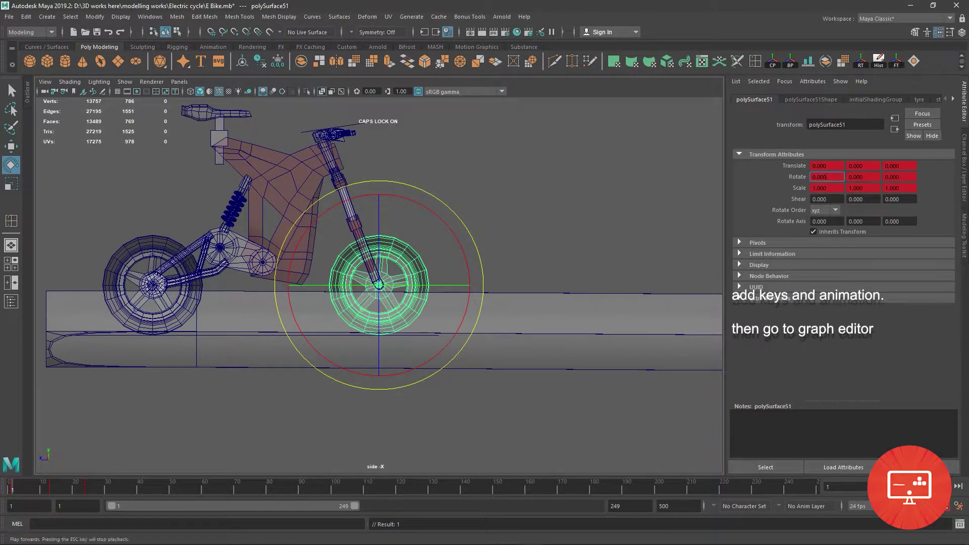
left_click(931, 486)
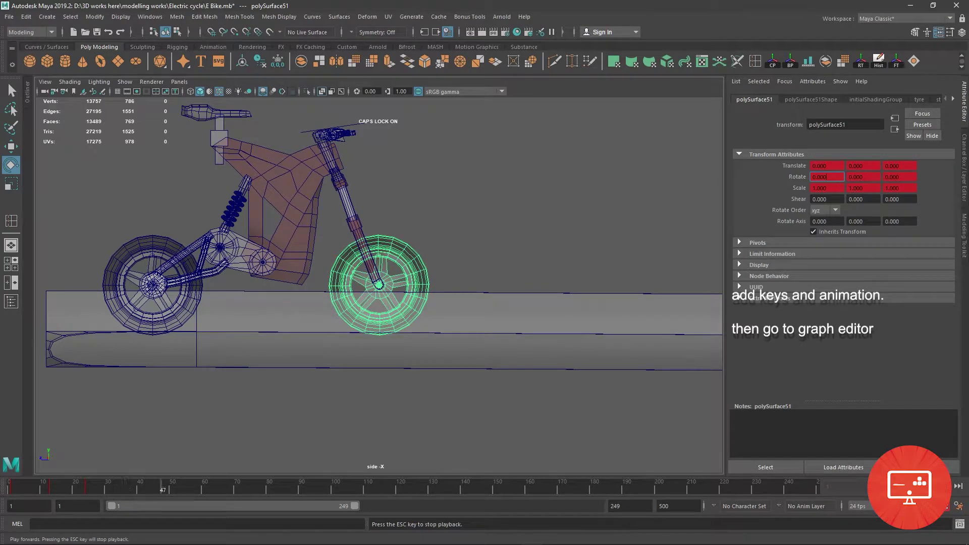
key("Escape")
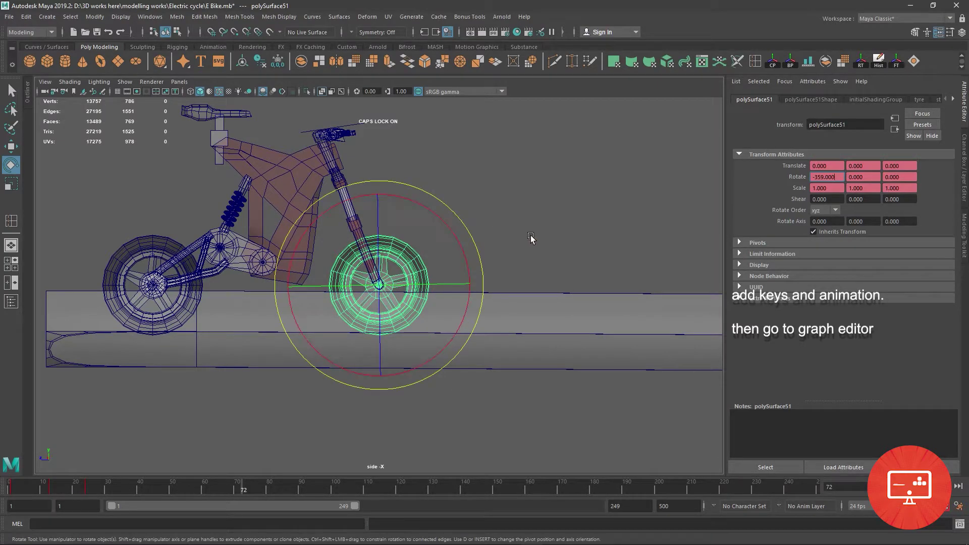
left_click(438, 272)
key("ctrl+s")
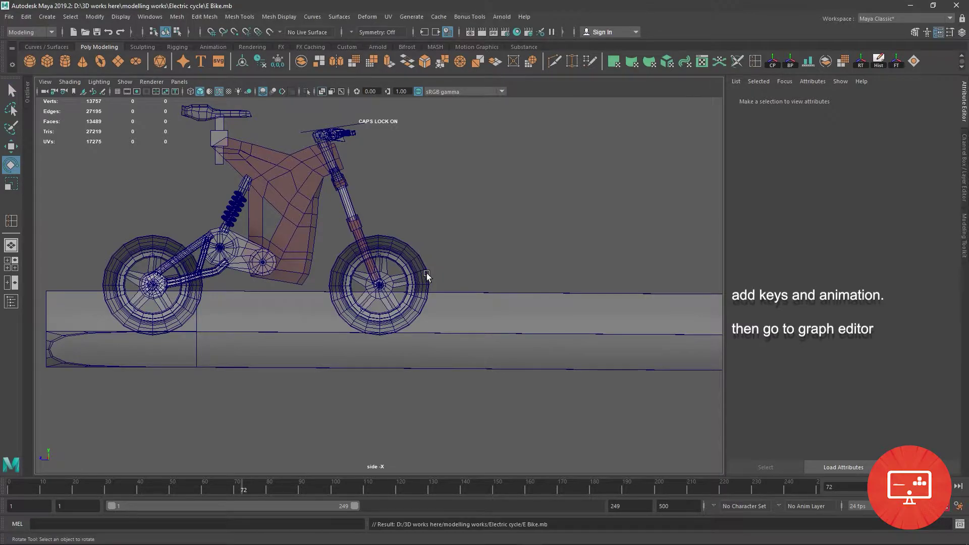
left_click(426, 275)
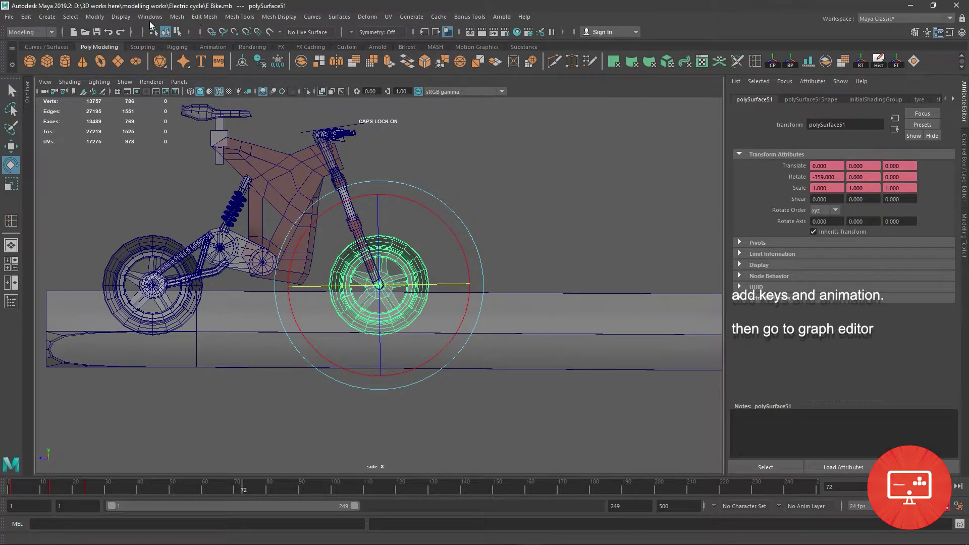
left_click(150, 16)
mouse_move(175, 72)
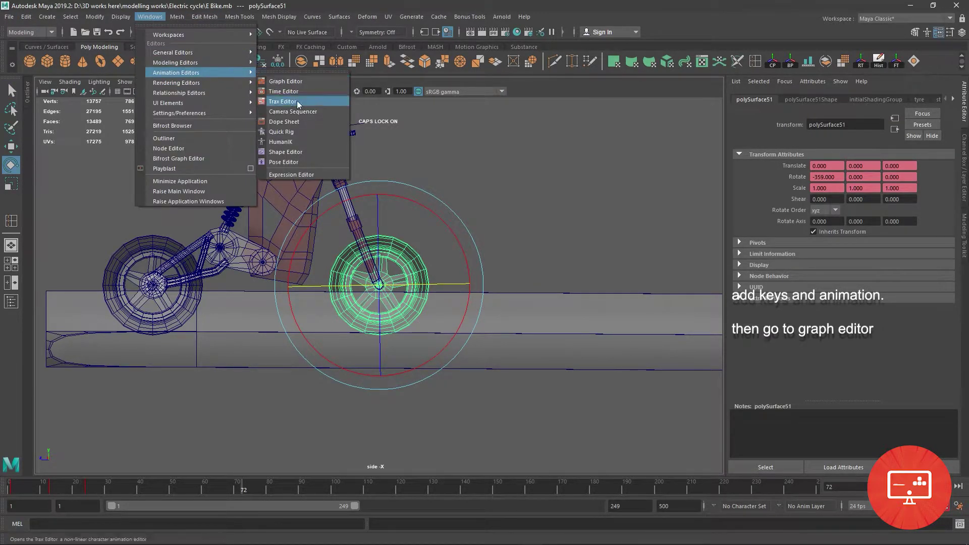
In the Graph Editor, flatten and angle the last Rotate X key's tangent.
left_click(305, 83)
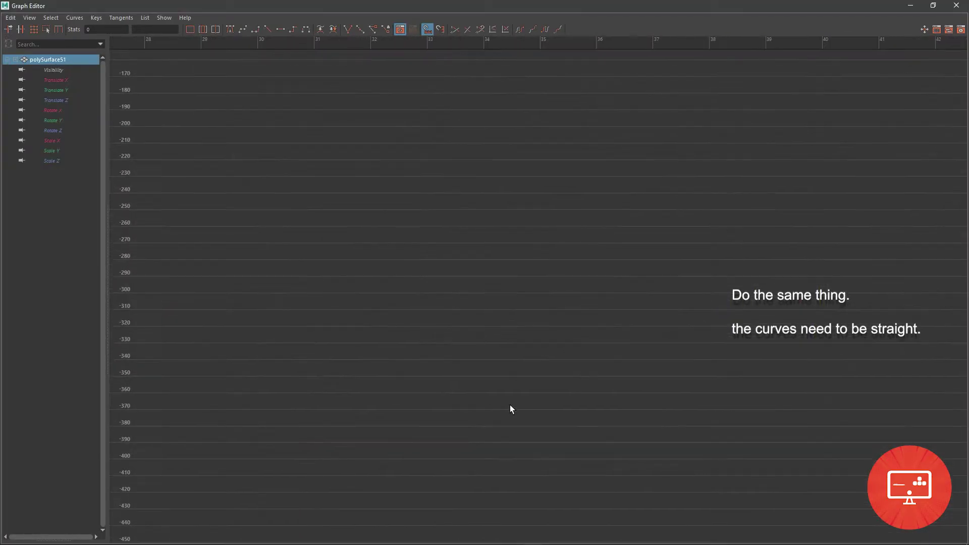
key("f")
middle_click_drag(337, 244, 413, 258, "alt")
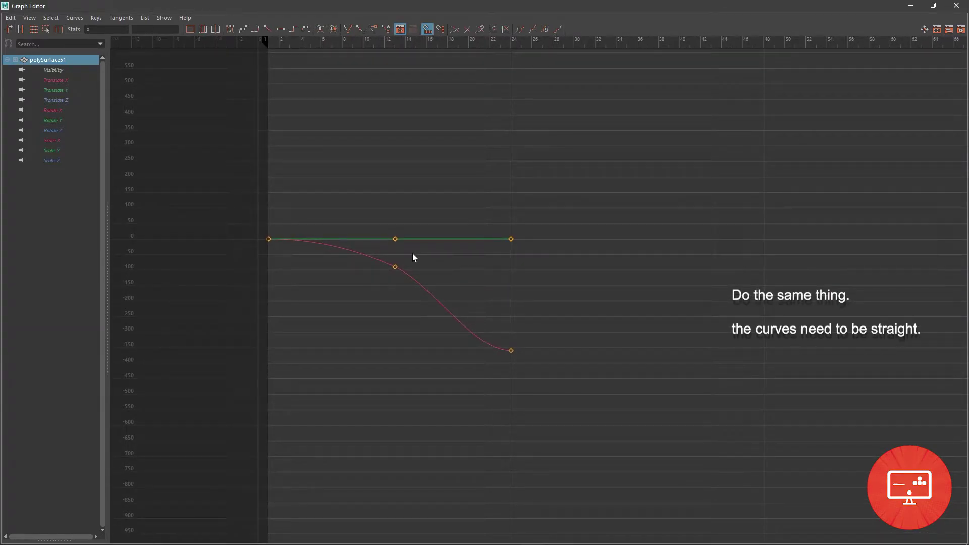
left_click_drag(488, 312, 540, 379)
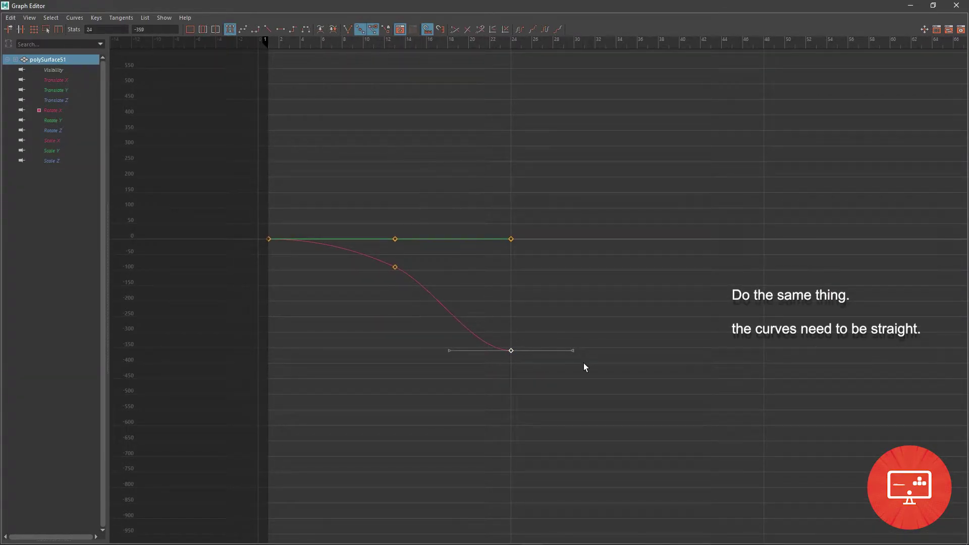
left_click(283, 31)
left_click_drag(574, 356, 582, 415)
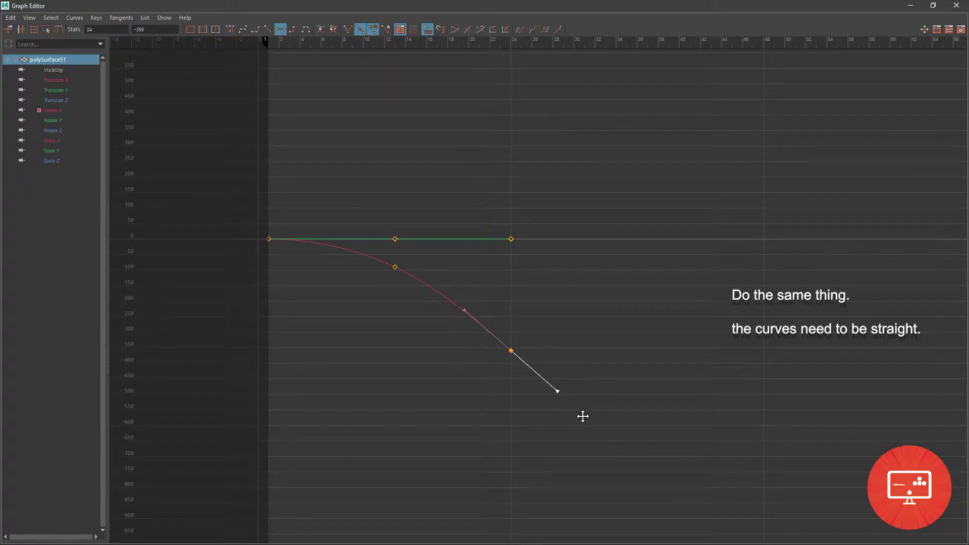
left_click(292, 264)
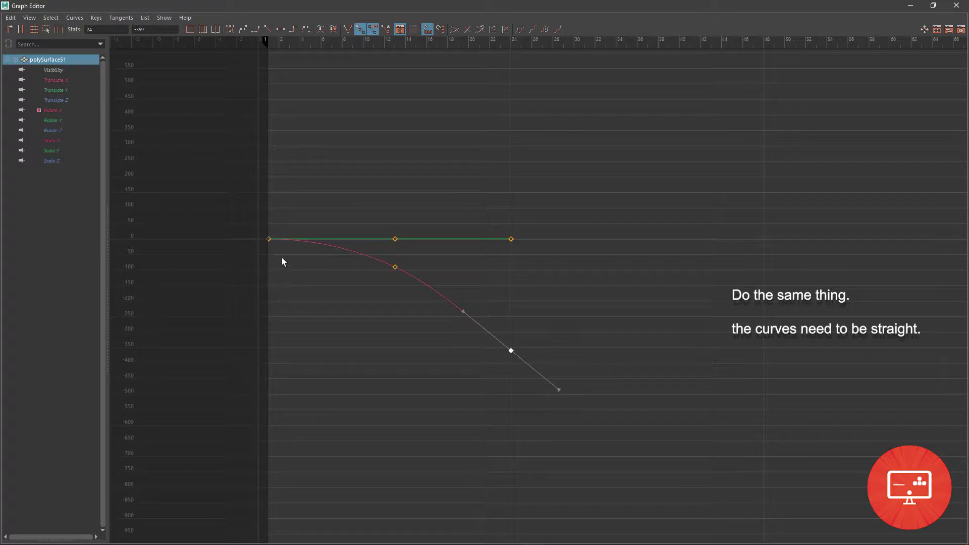
left_click(269, 239)
left_click_drag(331, 239, 341, 266)
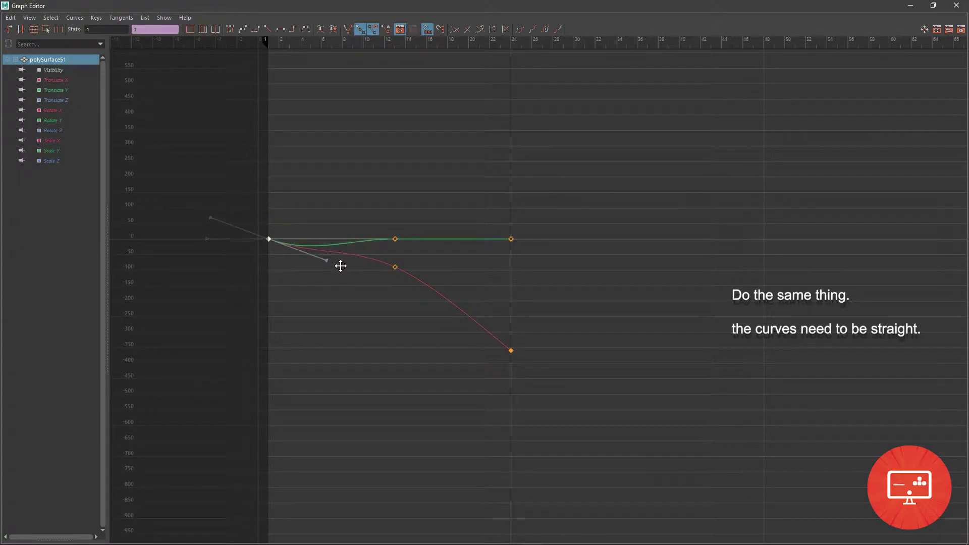
key("ctrl+z")
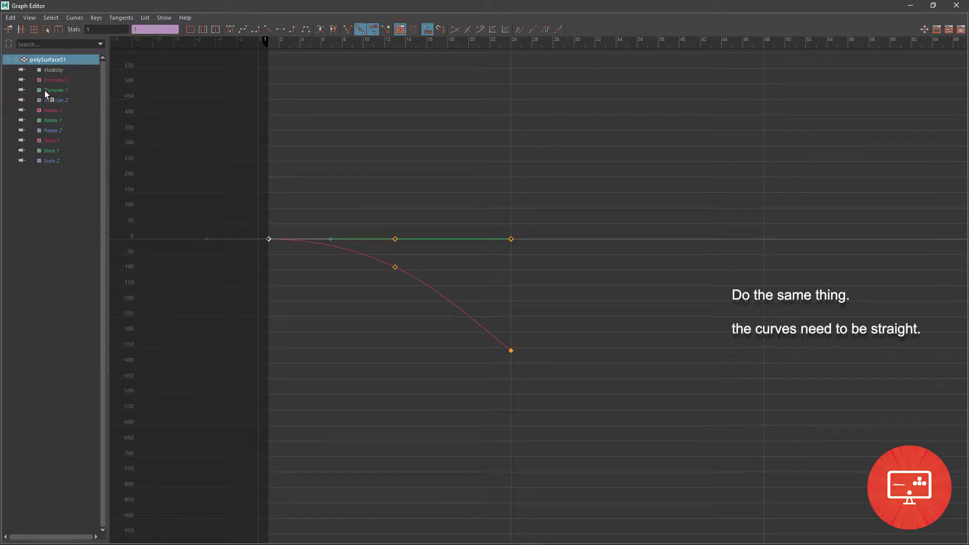
Isolate Rotate X and set Post Infinity to Linear on the frame-24 key.
left_click(53, 111)
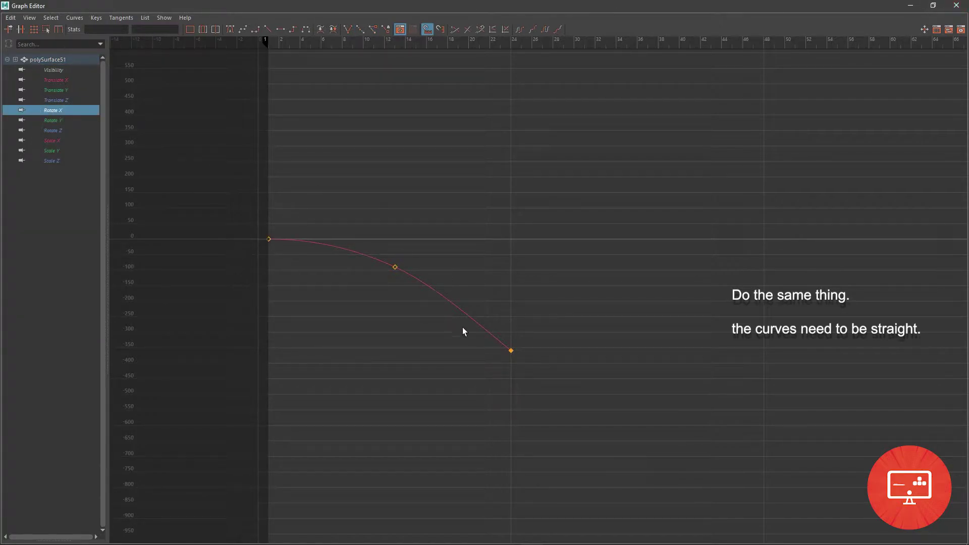
left_click(511, 350)
left_click(75, 18)
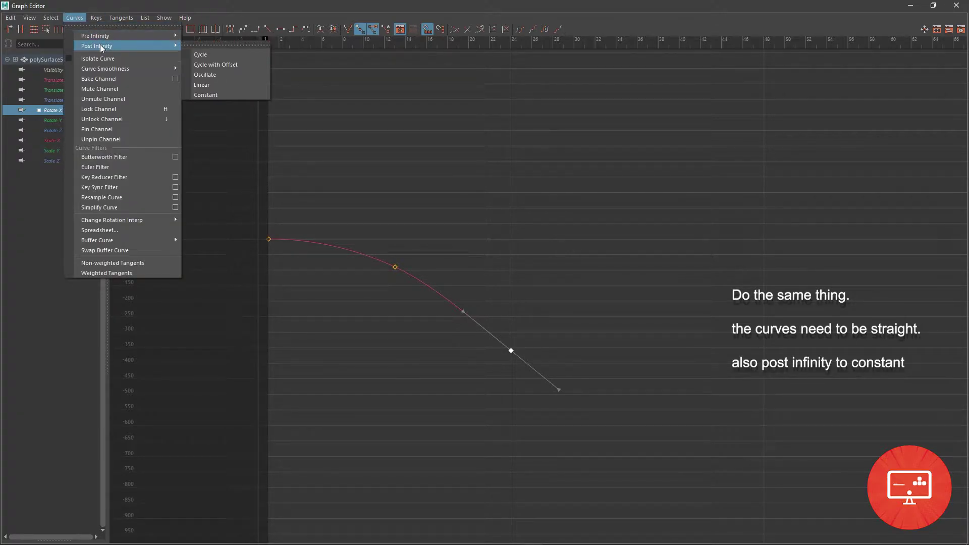
mouse_move(97, 45)
left_click(210, 87)
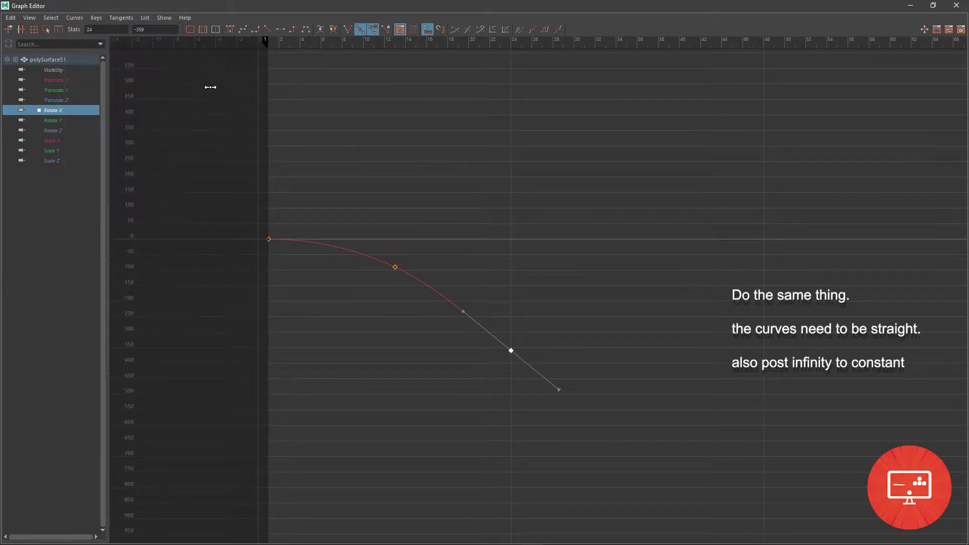
Close the Graph Editor, play and stop the wheel spin, then rewind to frame 1.
left_click(957, 6)
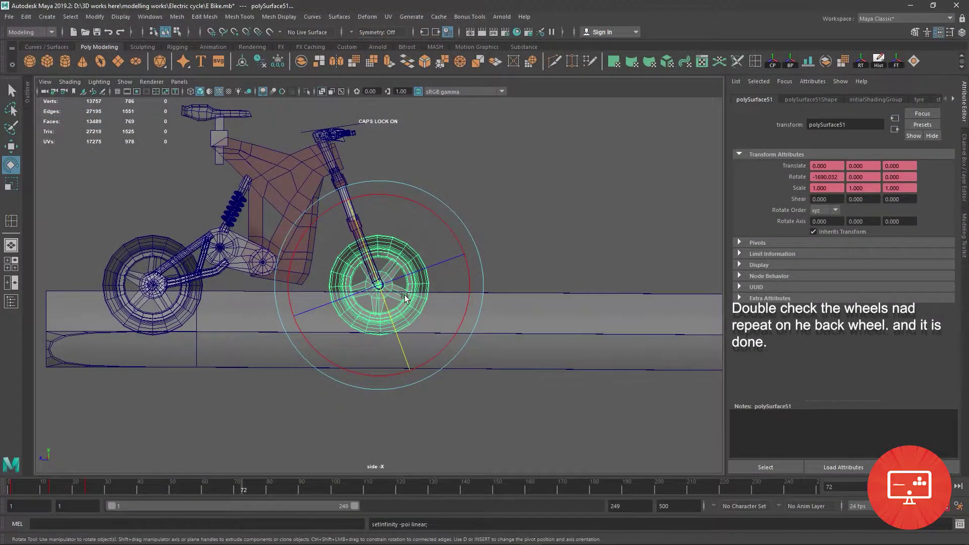
left_click(922, 487)
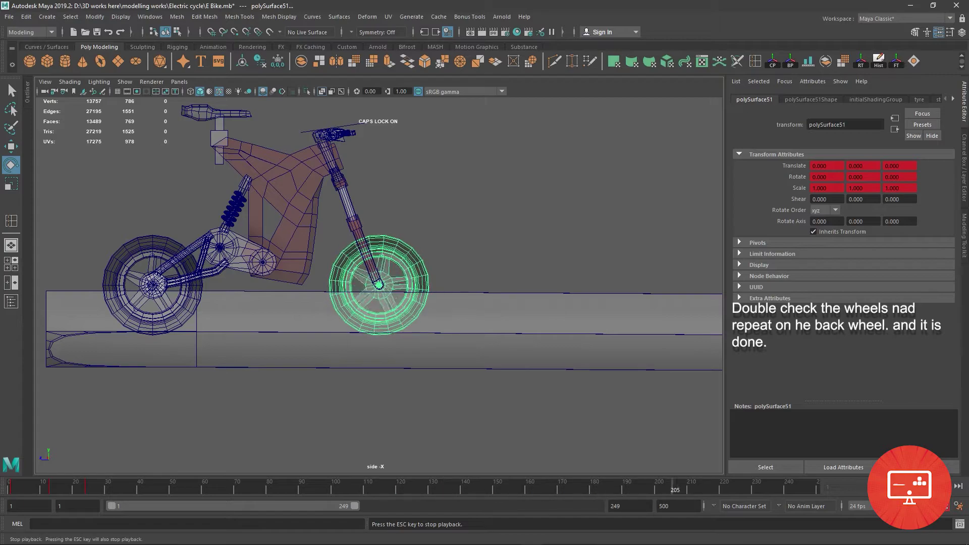
key("Escape")
left_click_drag(33, 482, 11, 485)
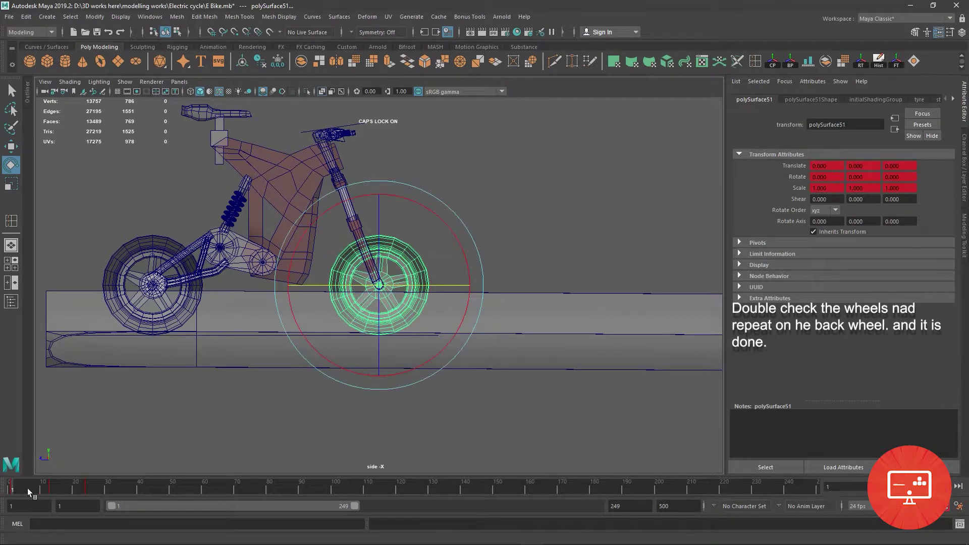
left_click_drag(503, 295, 518, 308, "alt")
scroll(518, 307, "down", 4)
scroll(518, 307, "down", 2)
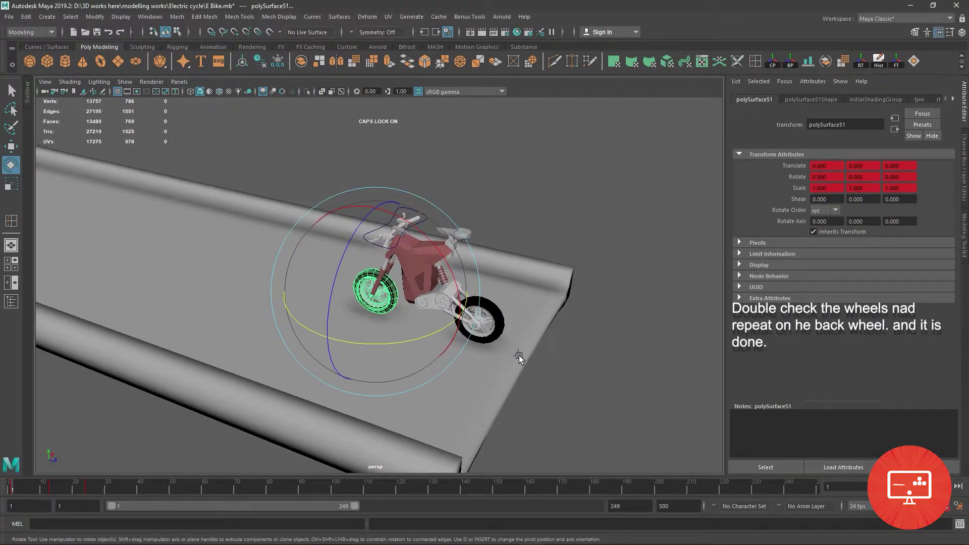
left_click(517, 353)
key("w")
scroll(439, 295, "down", 3)
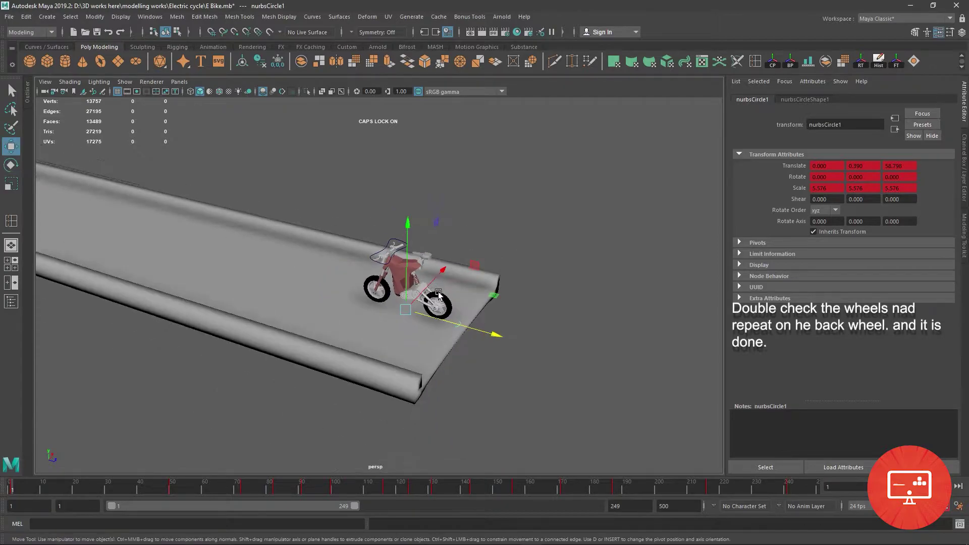
mouse_move(439, 296)
left_mouse_down("alt")
mouse_move(513, 323)
mouse_move(468, 317)
mouse_move(594, 326)
mouse_move(502, 328)
mouse_move(513, 384)
mouse_move(509, 261)
left_mouse_up("alt")
key("ctrl+z")
scroll(462, 317, "up", 5)
left_click(509, 261)
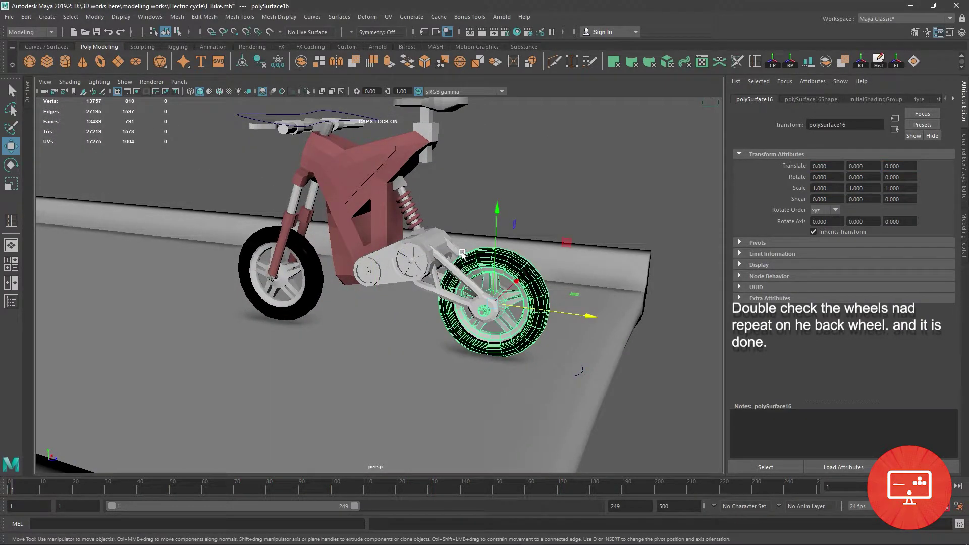
left_click(374, 201)
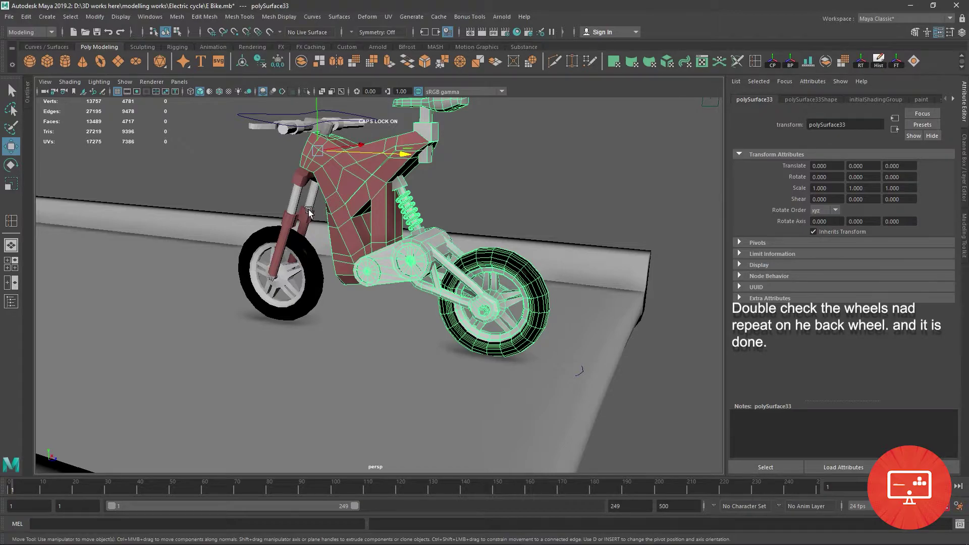
mouse_move(308, 210)
left_mouse_down("alt")
mouse_move(353, 198)
mouse_move(344, 249)
left_mouse_up("alt")
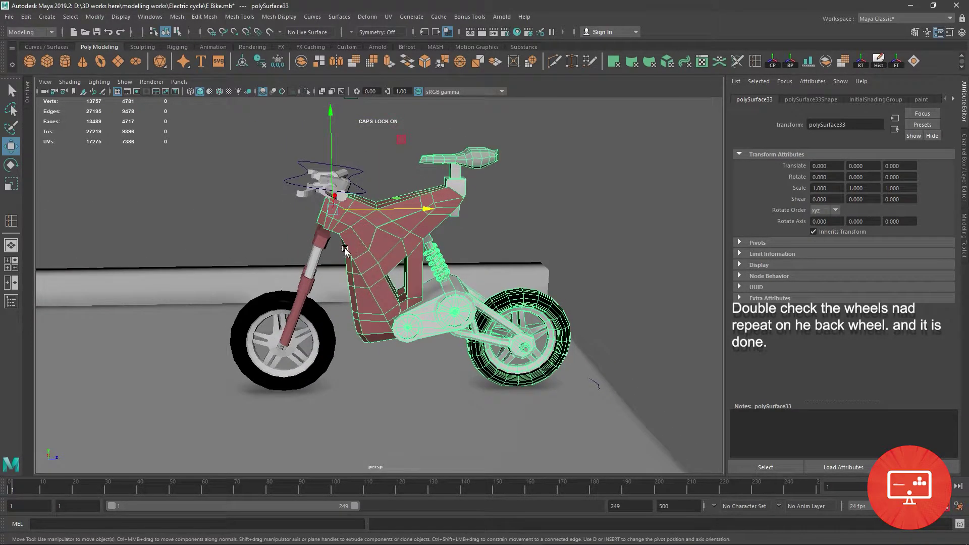
left_click(301, 165)
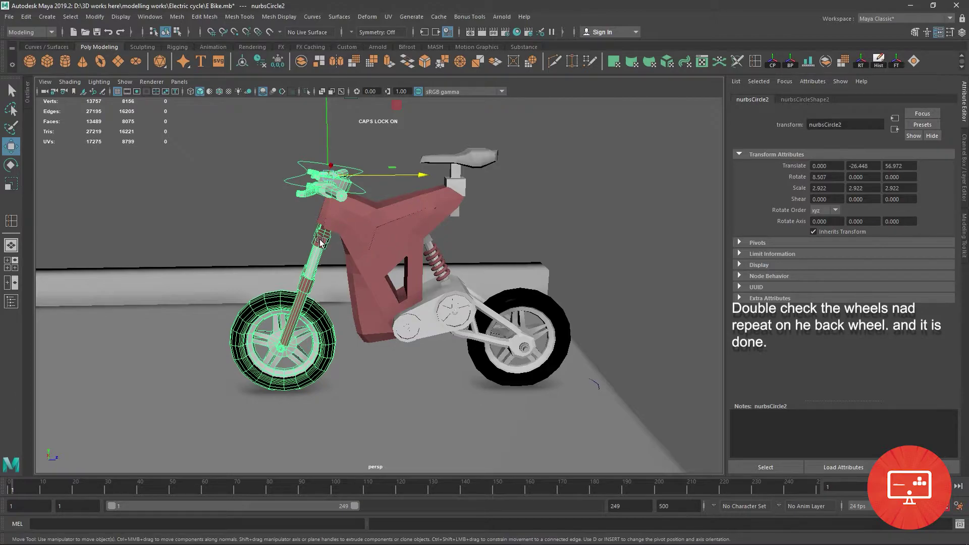
left_click(381, 226)
key("ctrl+z")
left_click(378, 230)
left_click_drag(429, 208, 453, 213)
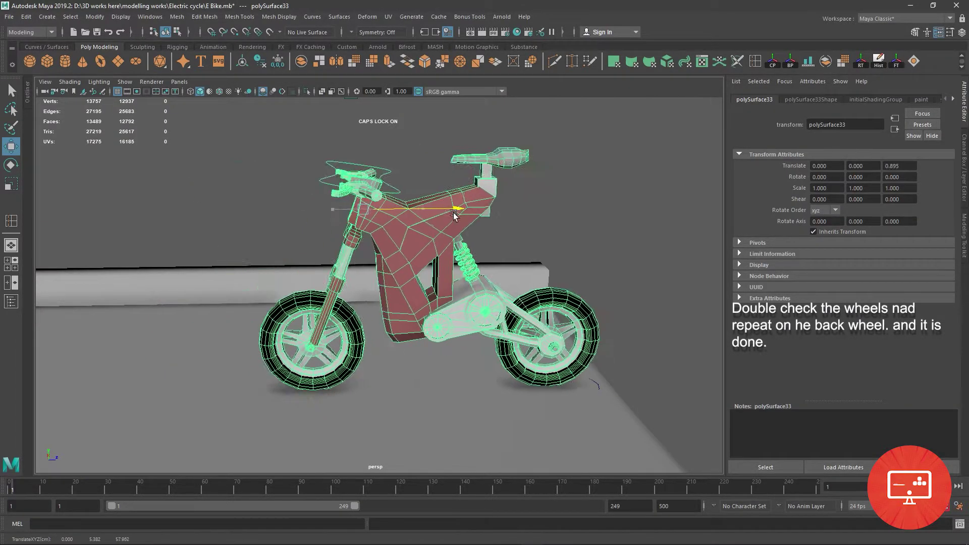
key("ctrl+z")
left_click(598, 384)
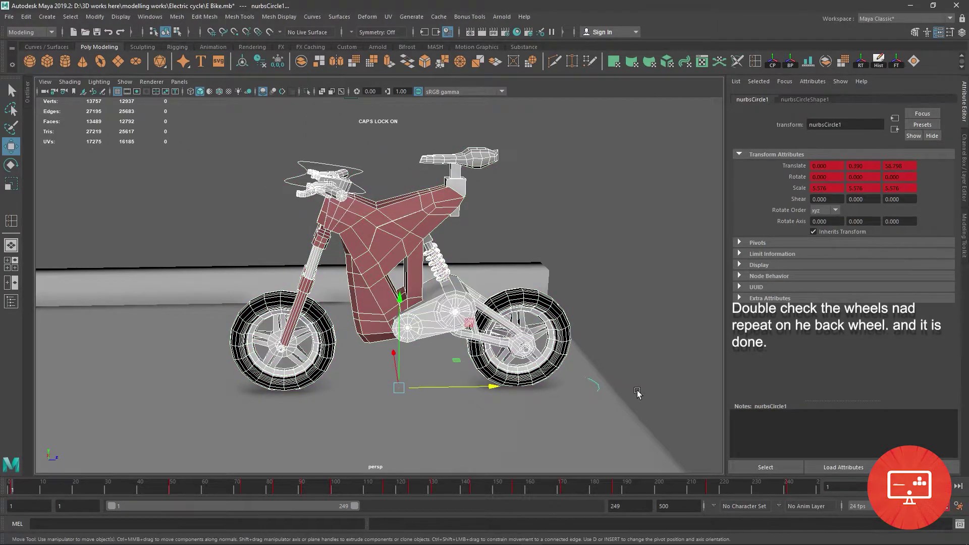
key("Up")
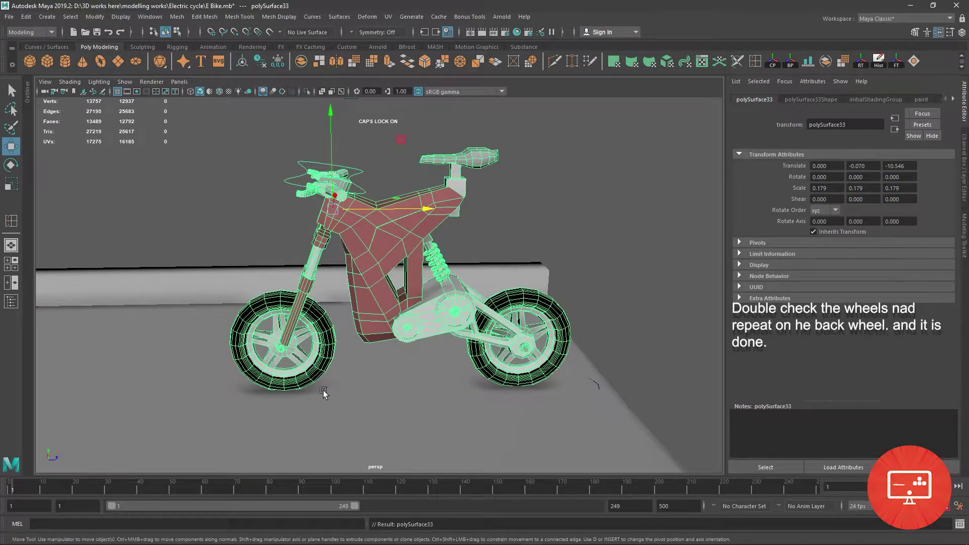
mouse_move(324, 393)
left_mouse_down("alt")
mouse_move(544, 359)
mouse_move(571, 366)
mouse_move(537, 365)
left_mouse_up("alt")
left_click(567, 369)
left_click(580, 377)
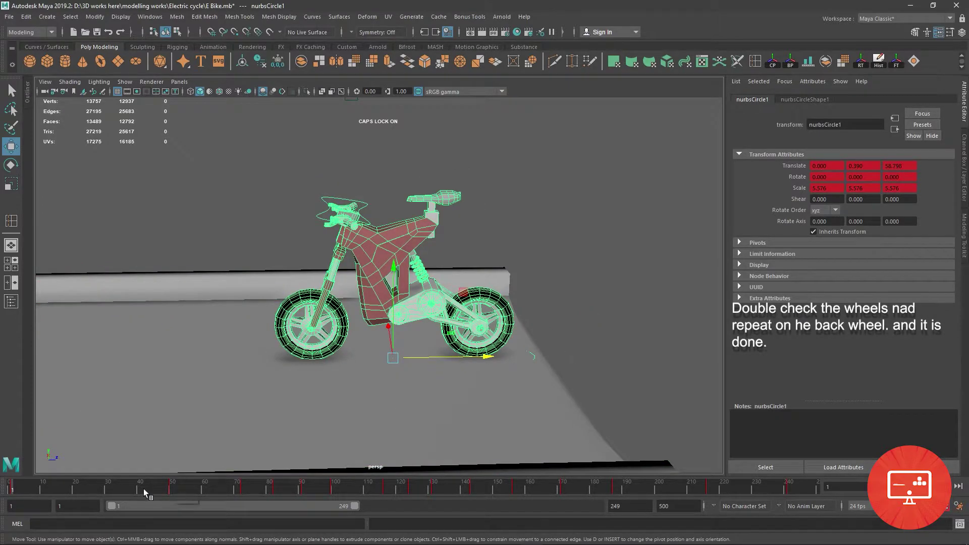
Scrub frames 1–23 to watch the bike travel along the road, then frame it.
left_click_drag(145, 492, 64, 493)
scroll(154, 467, "down", 5)
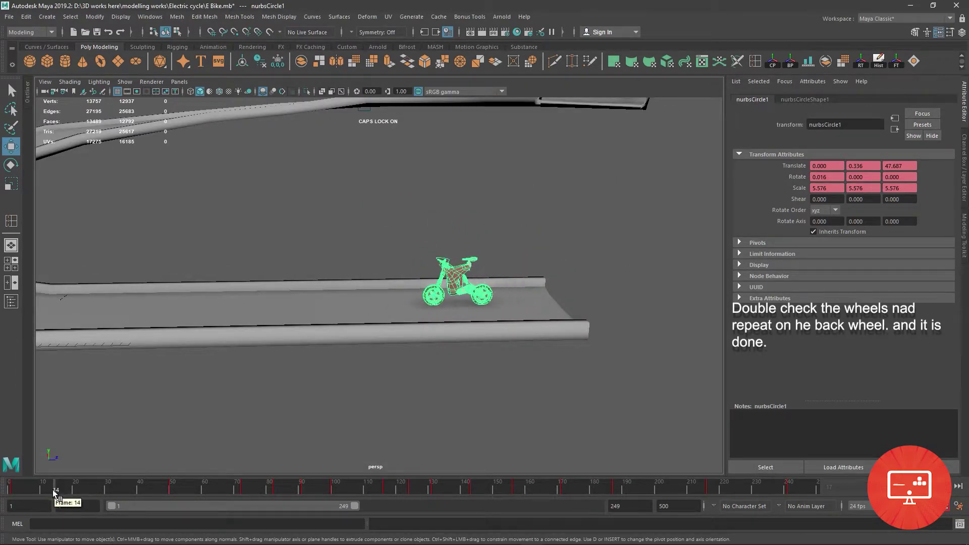
scroll(303, 346, "up", 5)
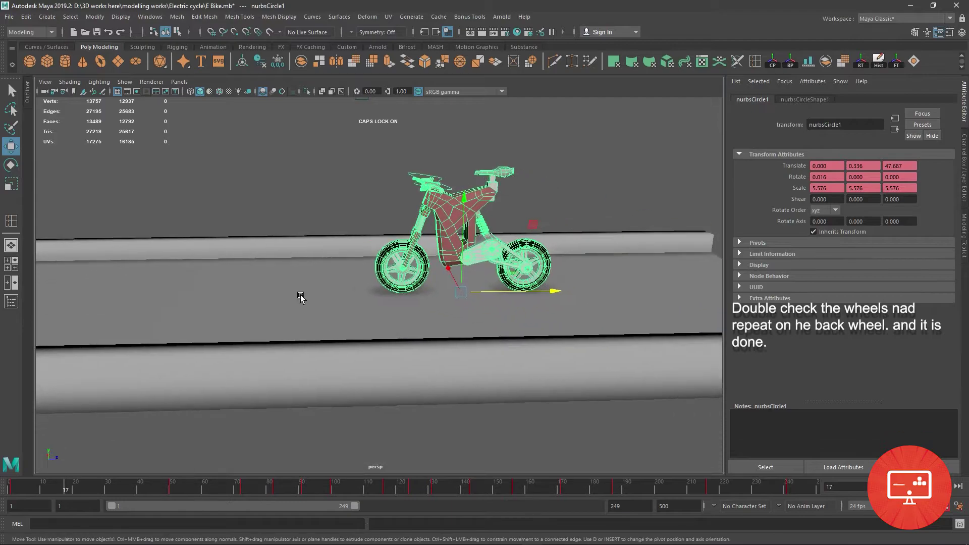
scroll(411, 476, "up", 5)
left_click(22, 488)
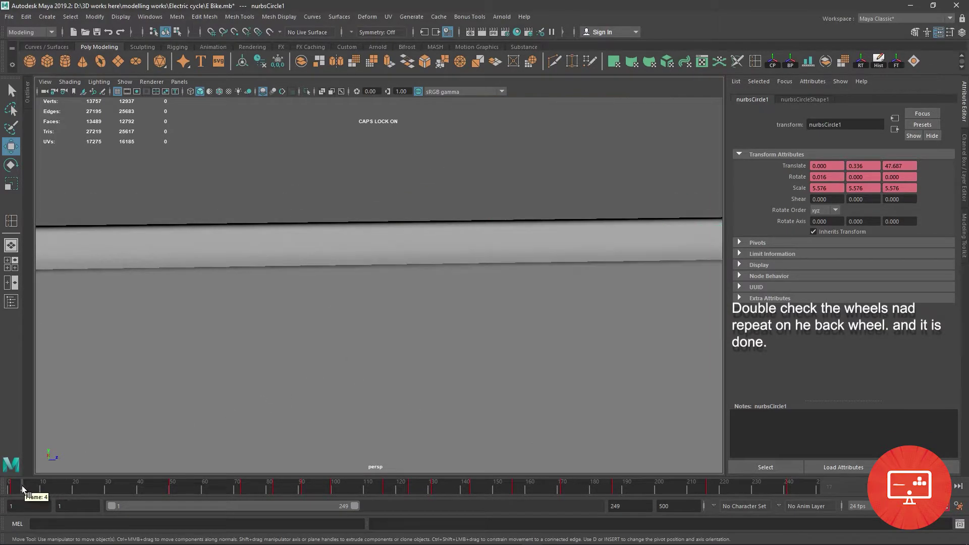
mouse_move(460, 319)
left_mouse_down("alt")
mouse_move(418, 306)
mouse_move(414, 342)
left_mouse_up("alt")
left_click_drag(23, 488, 21, 490)
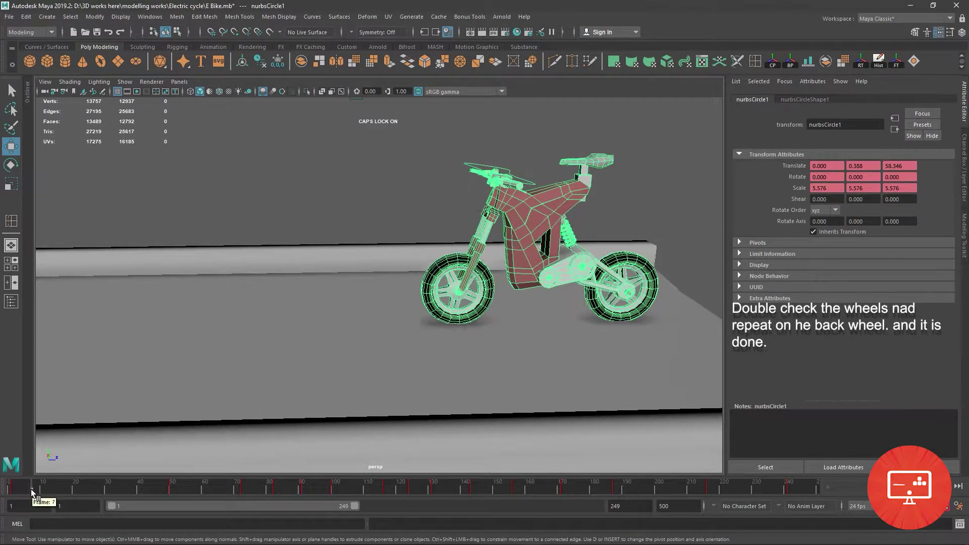
left_click_drag(21, 489, 49, 491)
left_click_drag(59, 493, 92, 493)
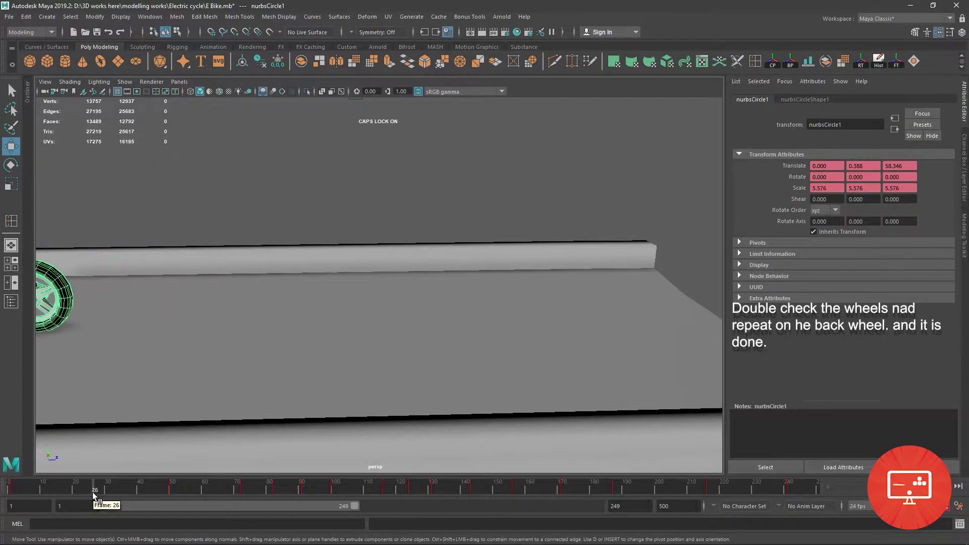
key("f")
left_click(378, 285)
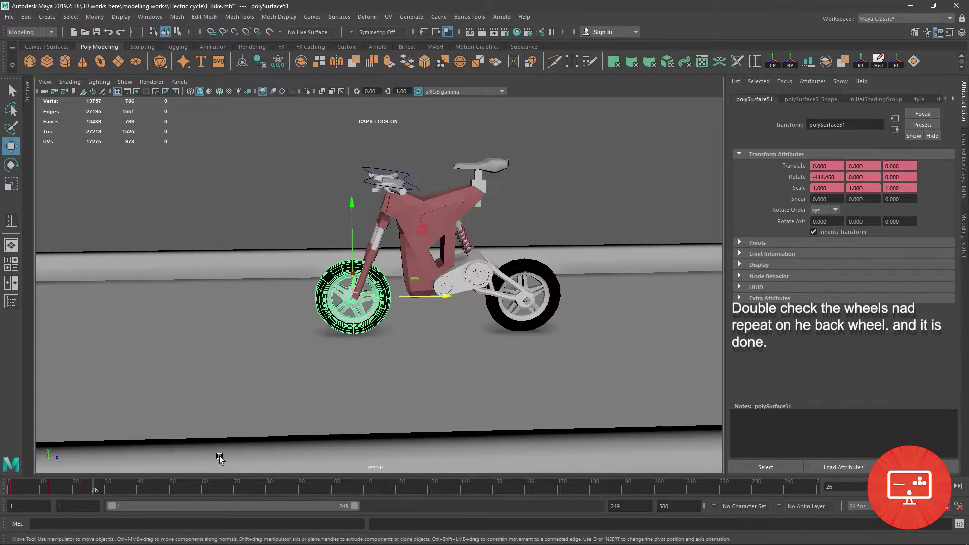
mouse_move(74, 488)
left_mouse_down()
mouse_move(12, 492)
mouse_move(47, 490)
mouse_move(29, 489)
left_mouse_up()
key("f")
key("f")
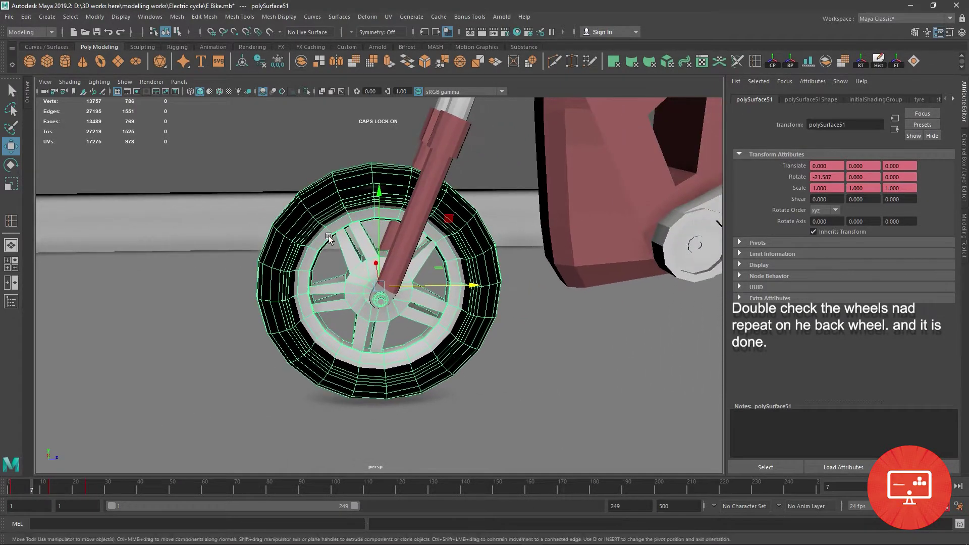
mouse_move(32, 489)
left_mouse_down()
mouse_move(38, 483)
mouse_move(22, 483)
mouse_move(31, 484)
left_mouse_up()
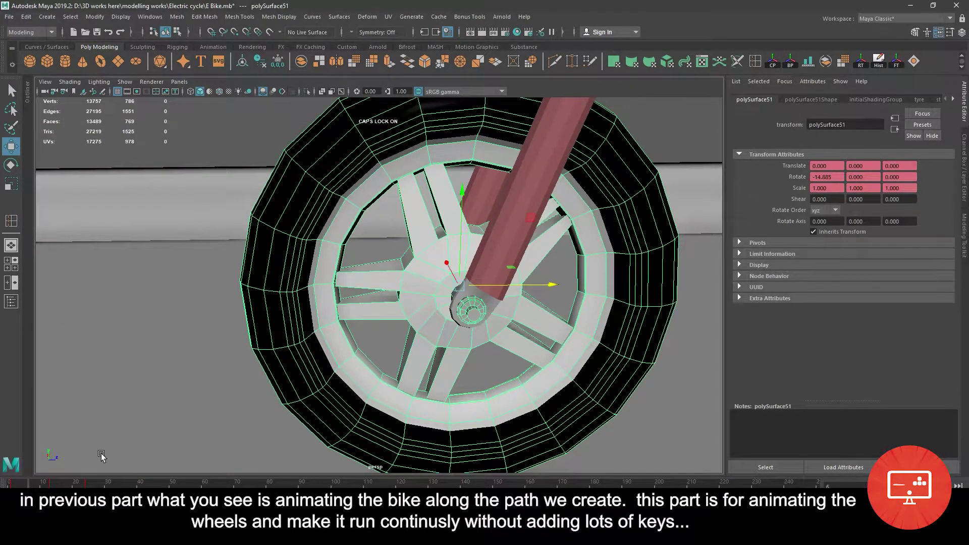
scroll(147, 303, "down", 3)
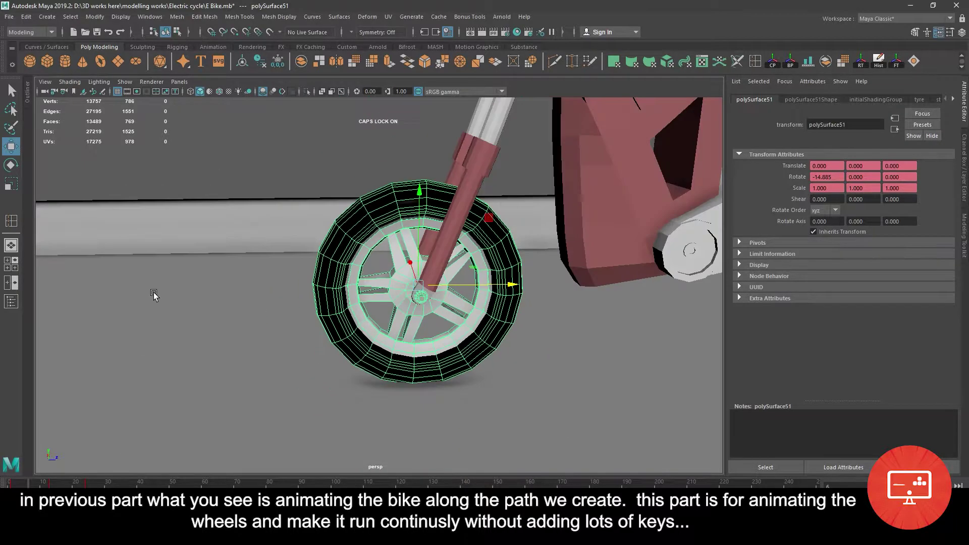
scroll(145, 300, "down", 3)
scroll(154, 295, "down", 2)
scroll(210, 289, "down", 3)
middle_click_drag(210, 289, 320, 326, "alt")
key("alt+v")
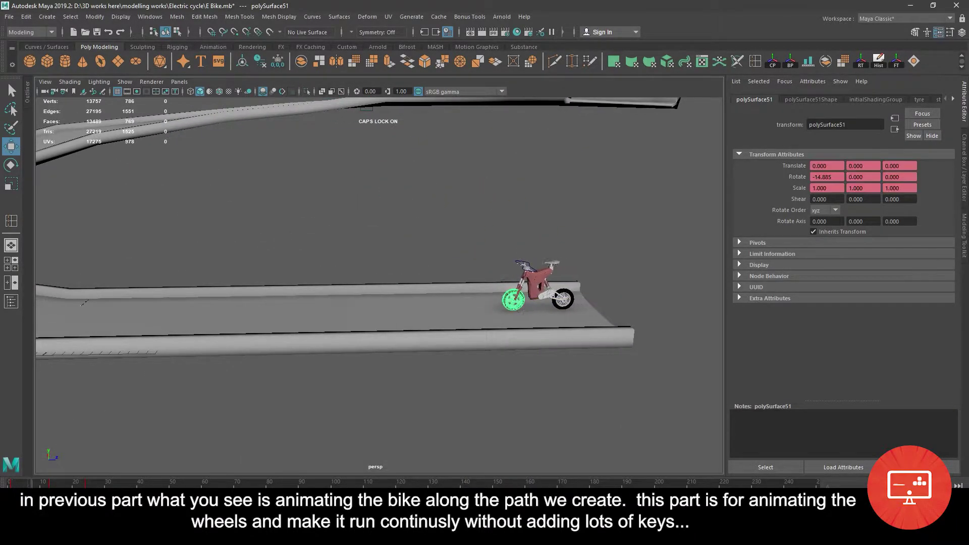
key("alt+v")
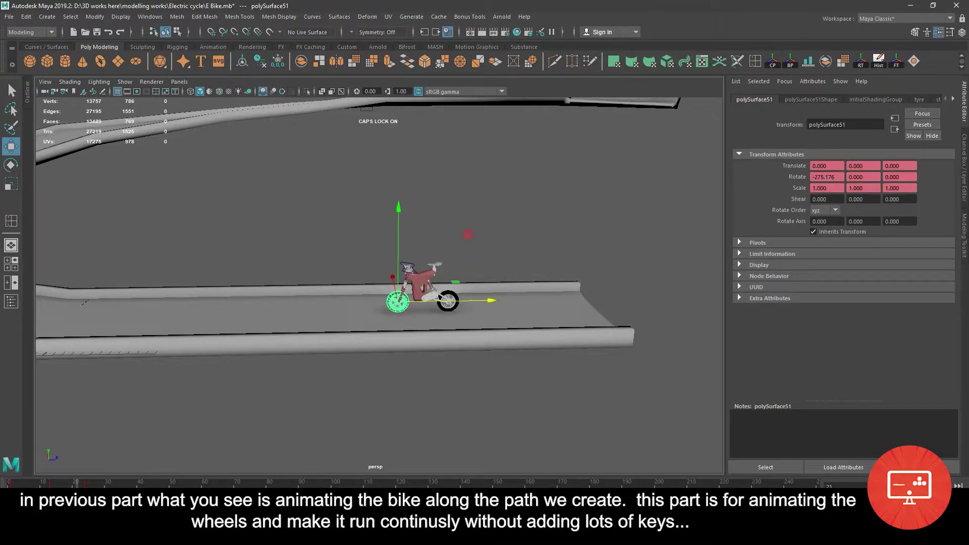
key("alt+shift+v")
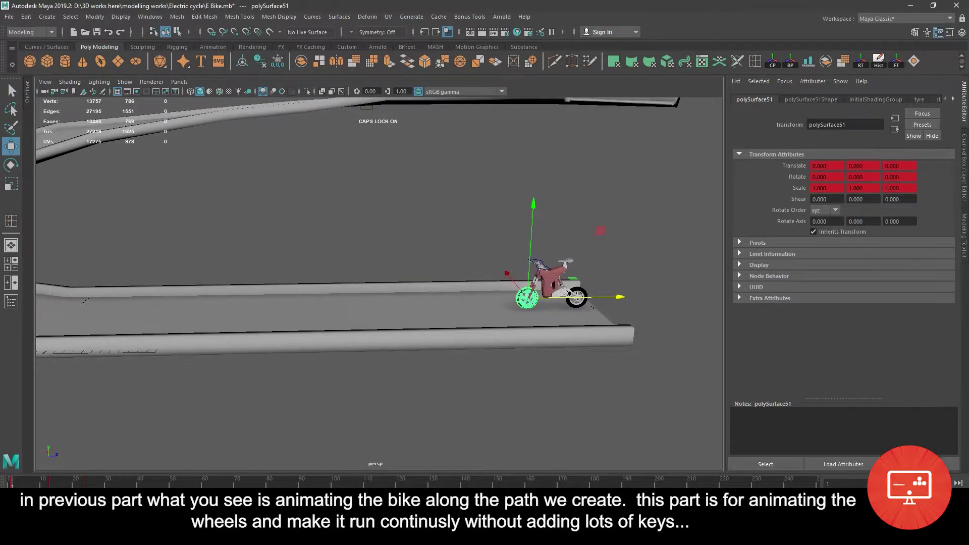
key("alt+v")
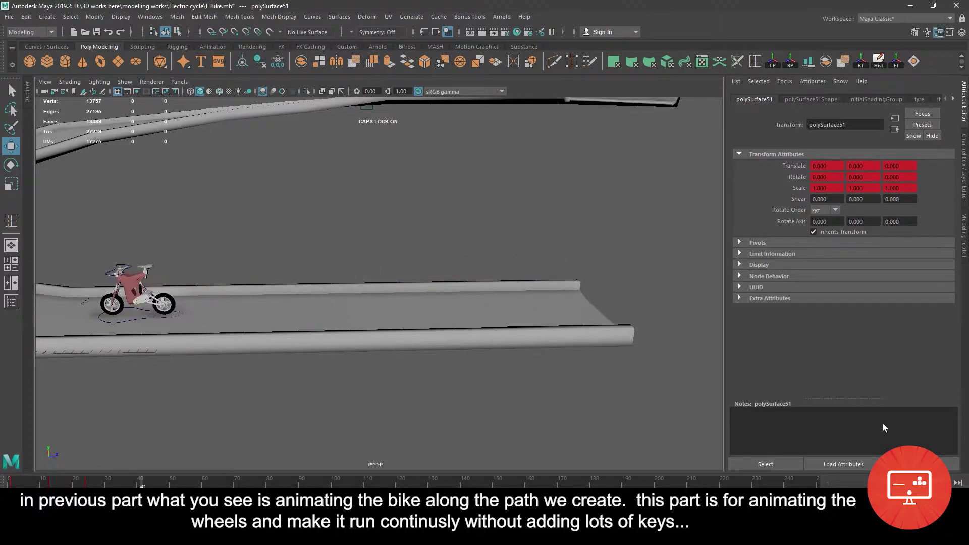
At frame 1, select the rear wheel and key its transforms.
scroll(346, 276, "down", 5)
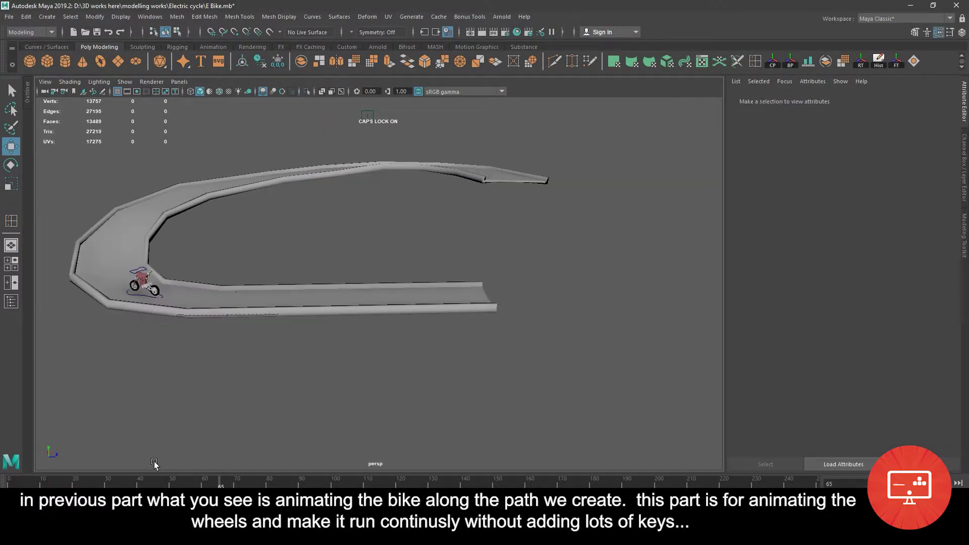
key("alt+shift+v")
key("ctrl+shift+a")
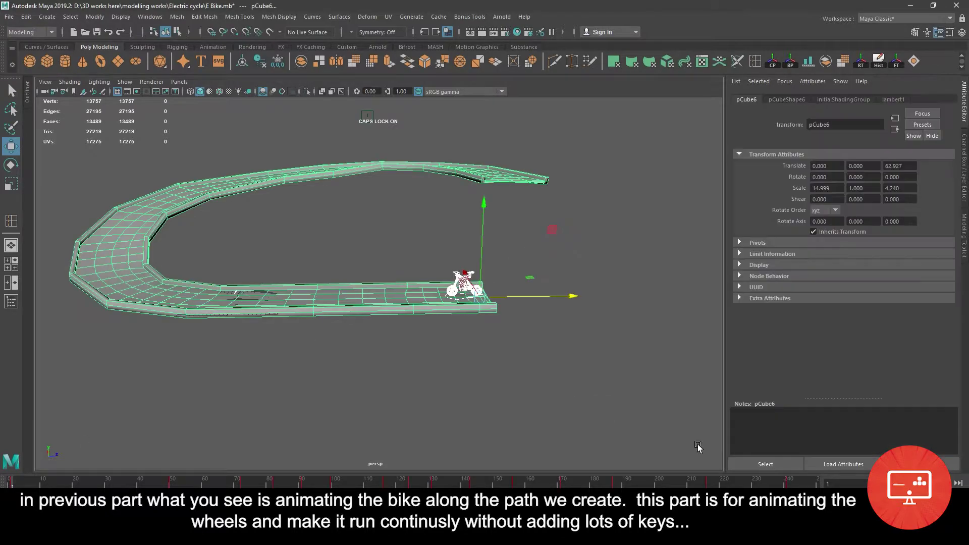
scroll(507, 288, "up", 5)
middle_click_drag(507, 288, 269, 191, "alt")
scroll(269, 191, "up", 5)
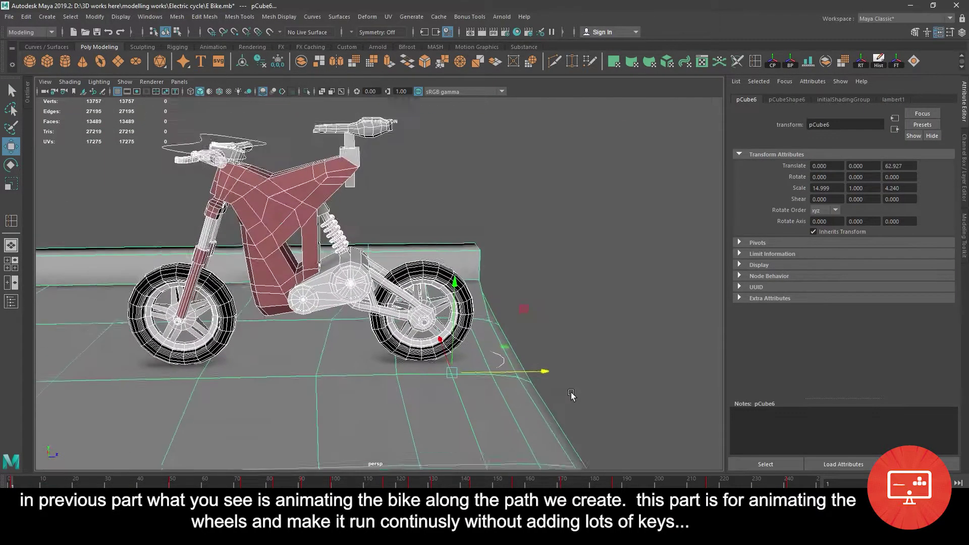
left_click(453, 286)
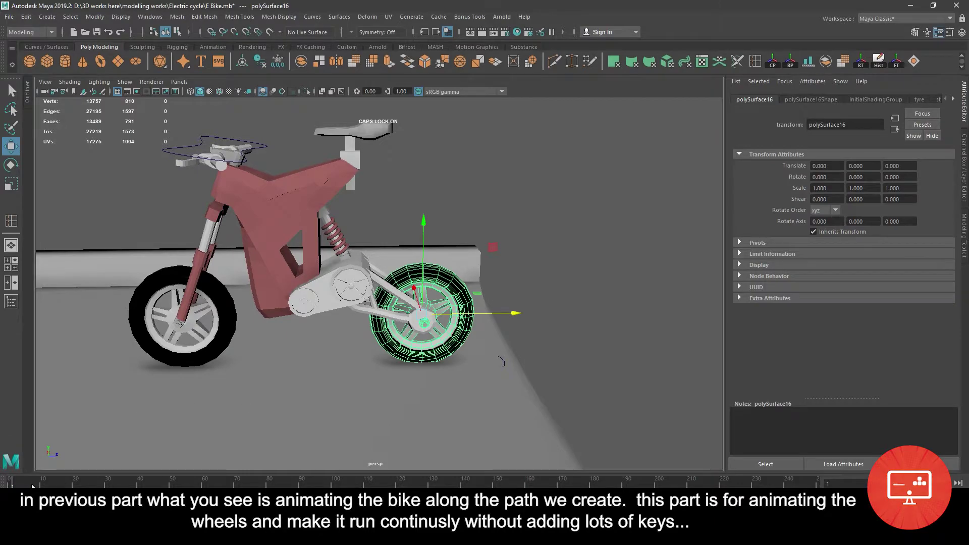
key("s")
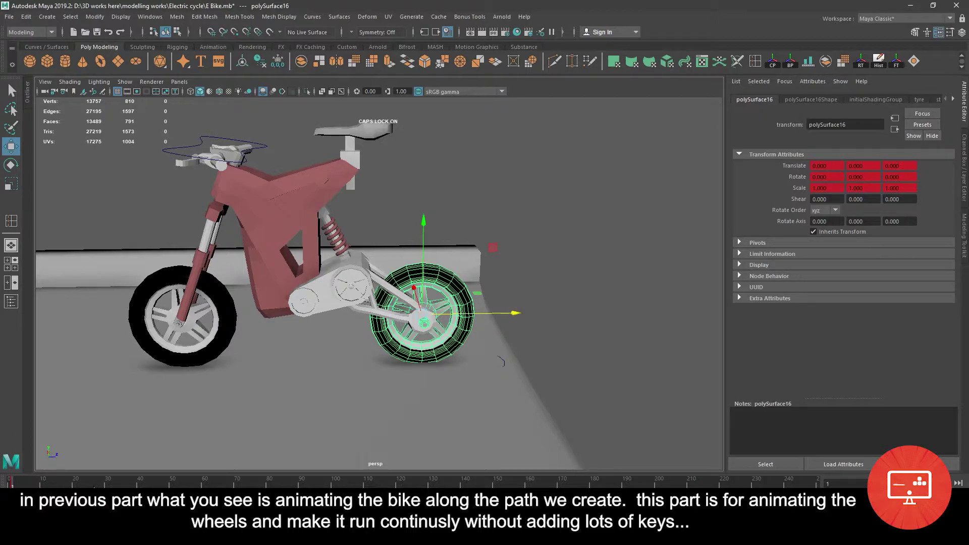
At frame 26, rotate the rear wheel backward around its X axle.
key("period")
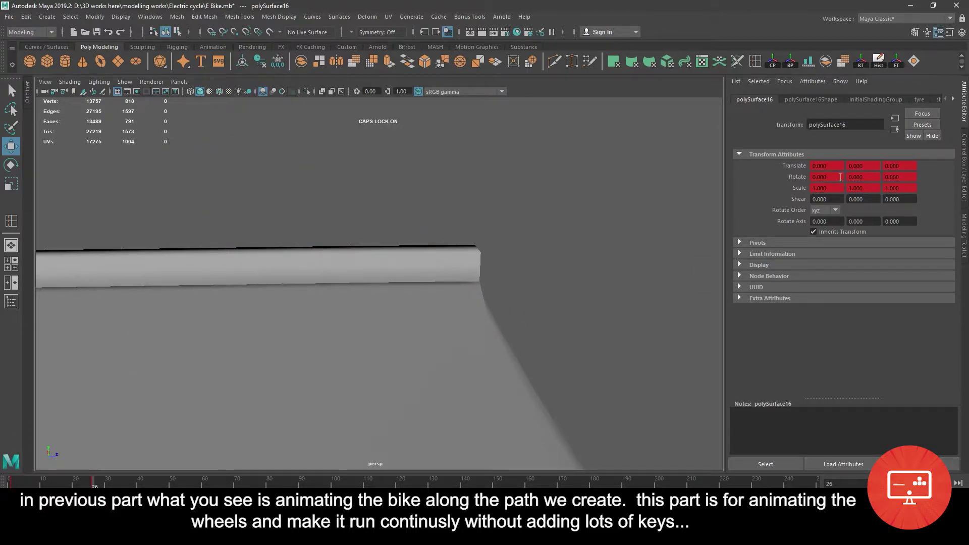
scroll(123, 420, "down", 3)
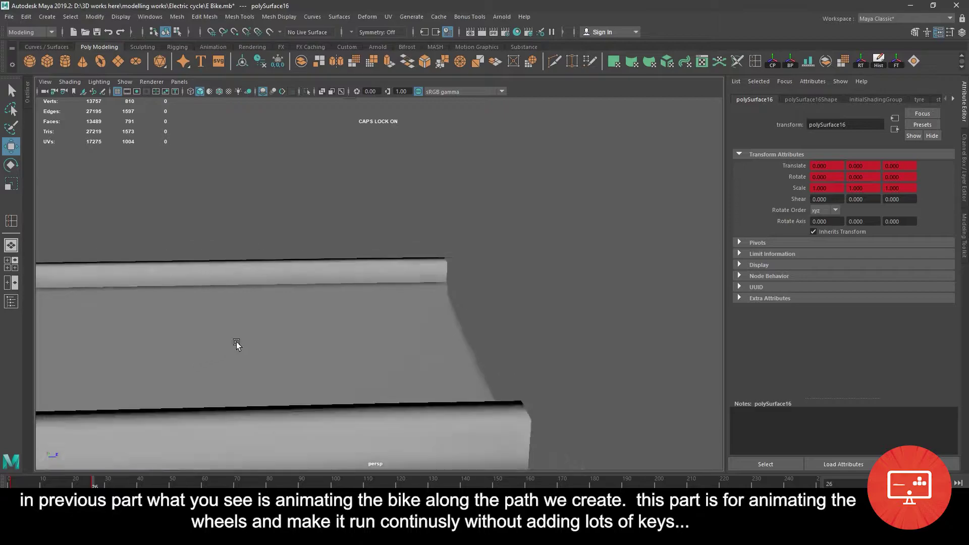
scroll(217, 324, "down", 3)
mouse_move(217, 325)
middle_mouse_down("alt")
mouse_move(385, 316)
mouse_move(198, 331)
mouse_move(267, 248)
middle_mouse_up("alt")
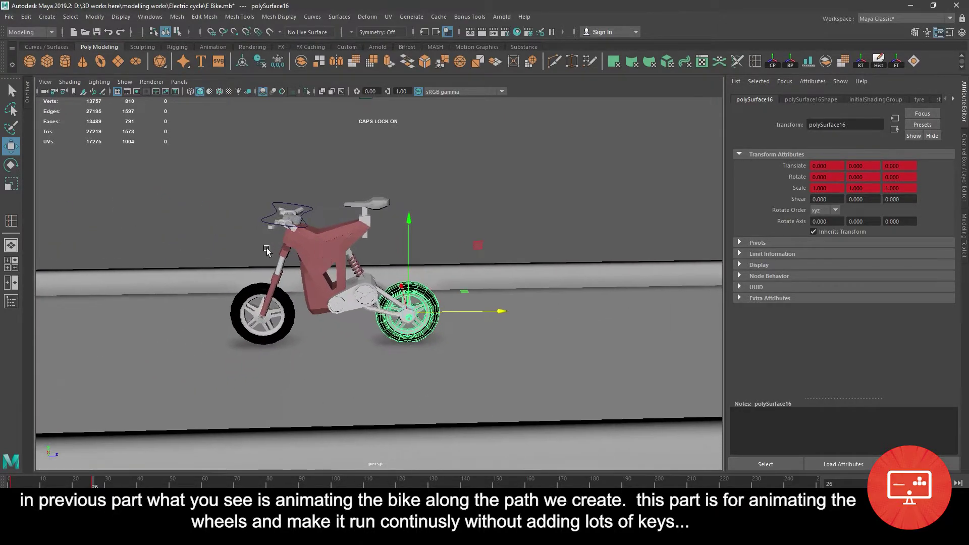
scroll(266, 247, "up", 4)
key("e")
left_click_drag(514, 291, 527, 278)
type("359")
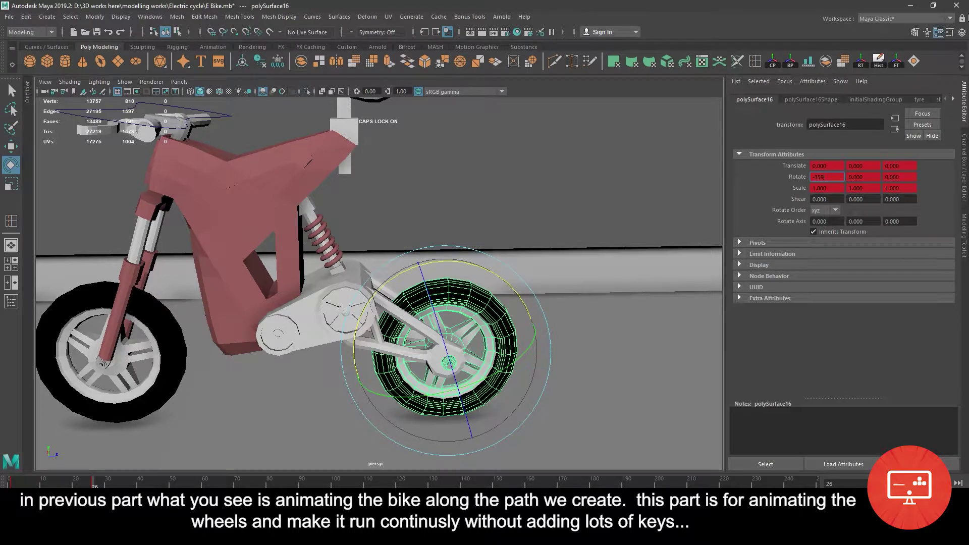
Key rear wheel Rotate X at -359 on frame 26 and -90 on frame 14, then review.
key("Return")
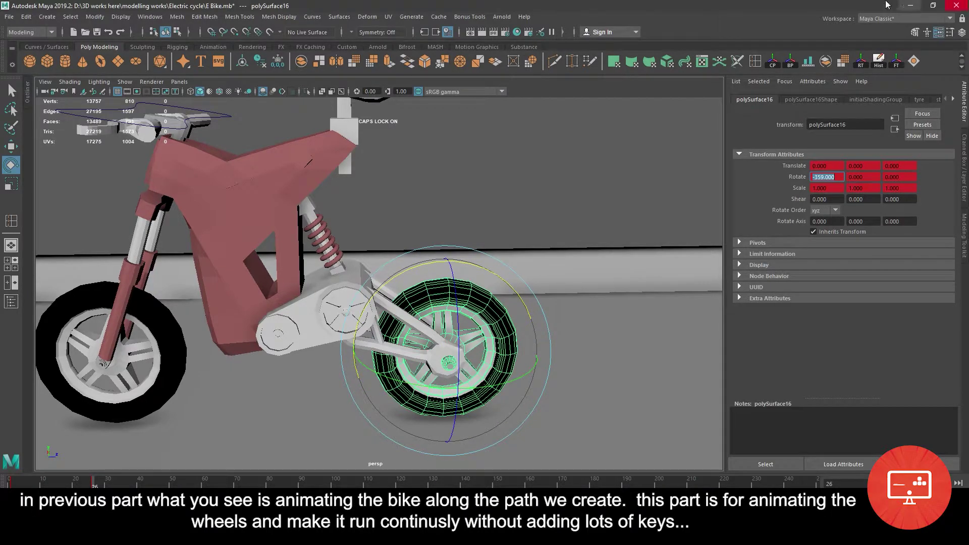
left_click(55, 485)
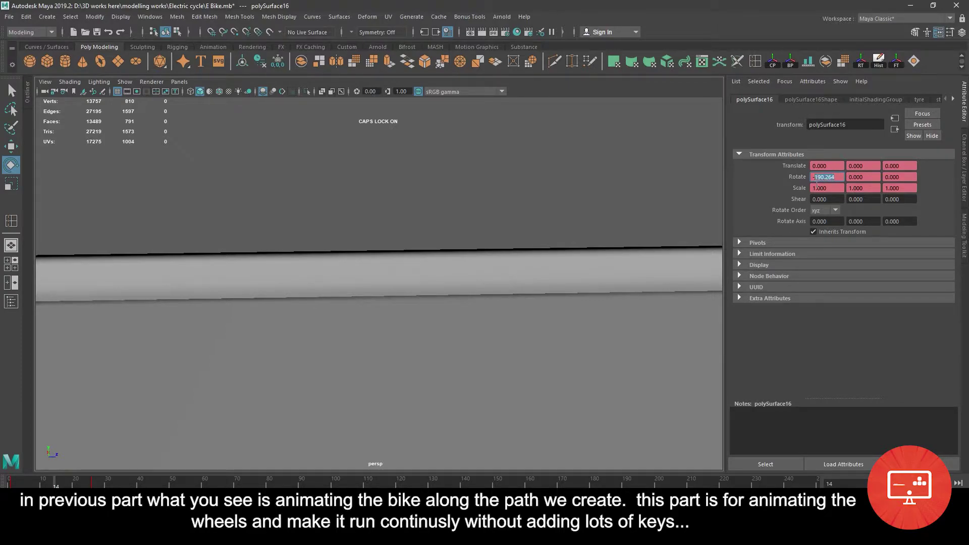
type("-90.000")
key("Return")
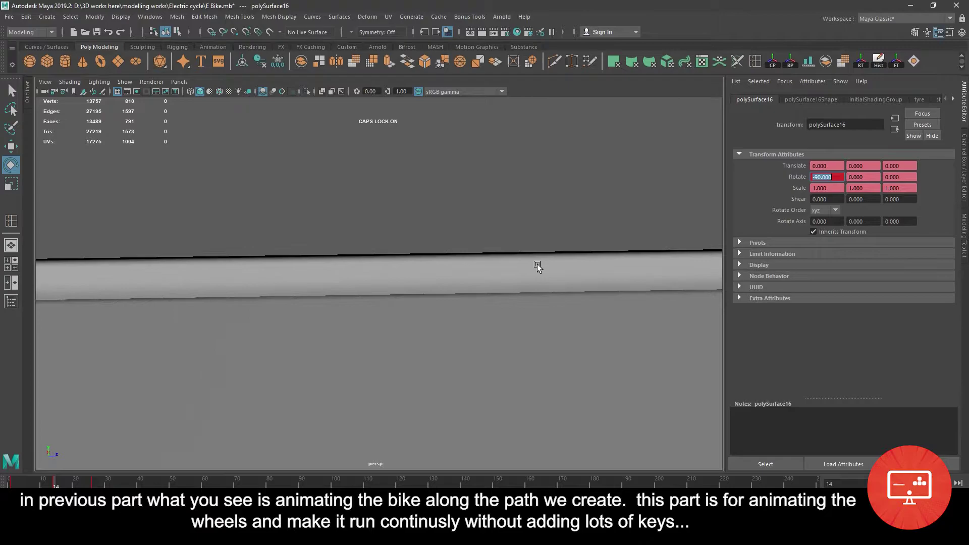
right_click_drag(536, 264, 40, 467, "alt")
key("alt+shift+v")
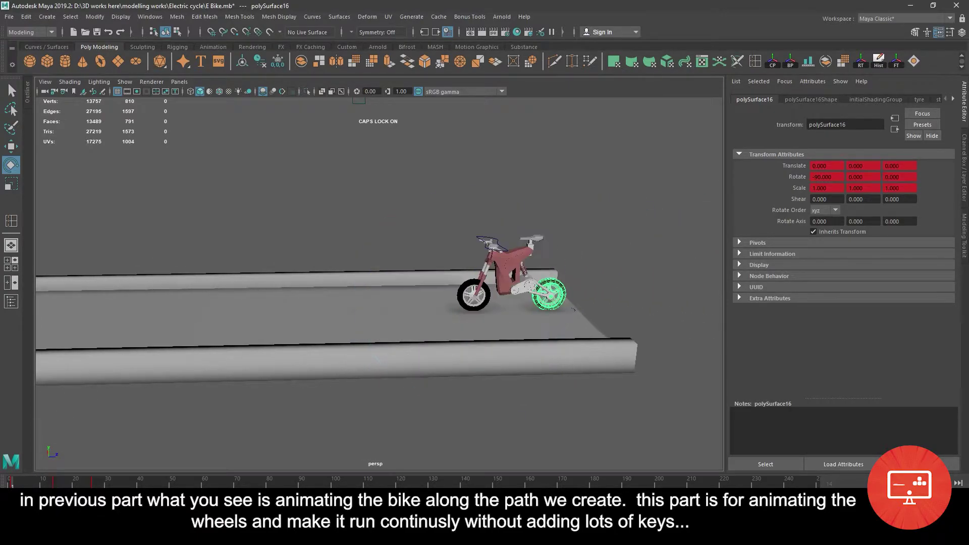
left_click(94, 482)
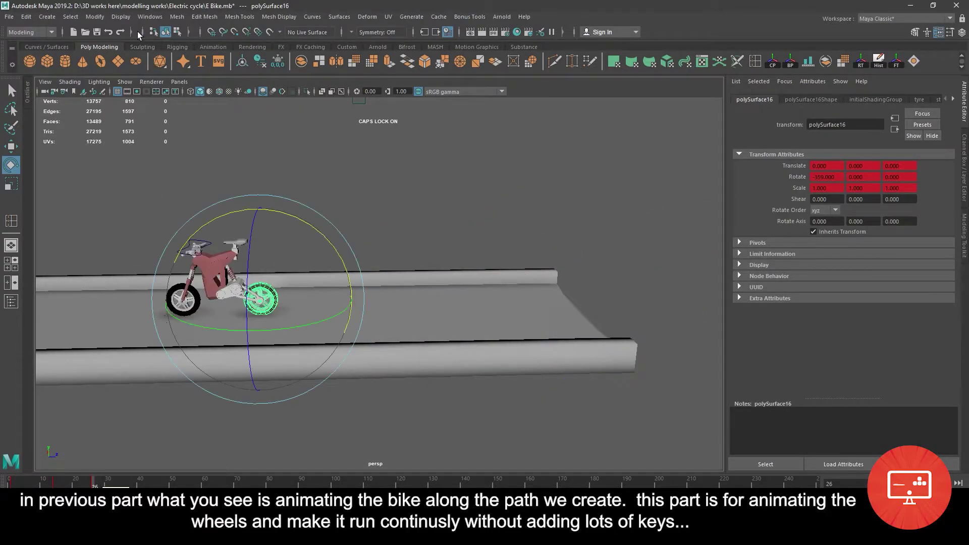
left_click(95, 17)
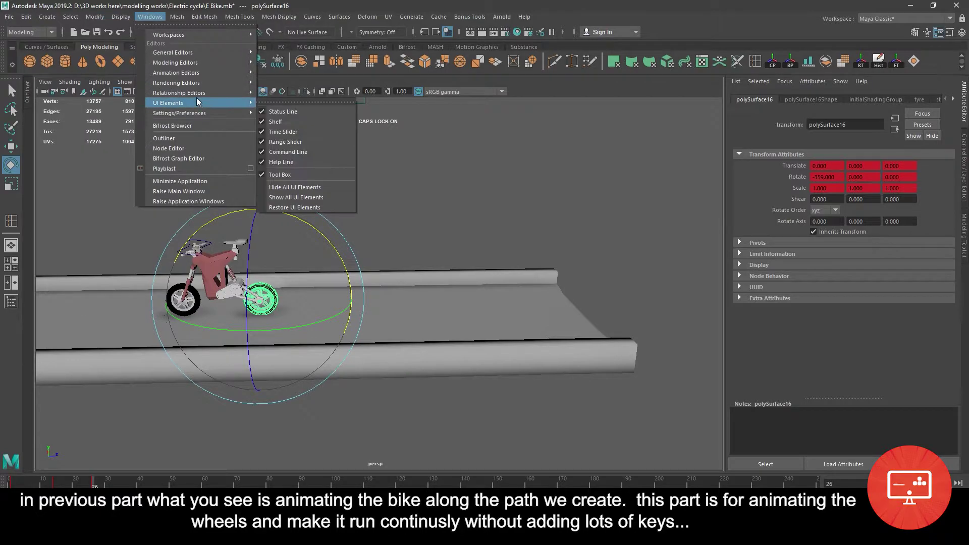
mouse_move(176, 72)
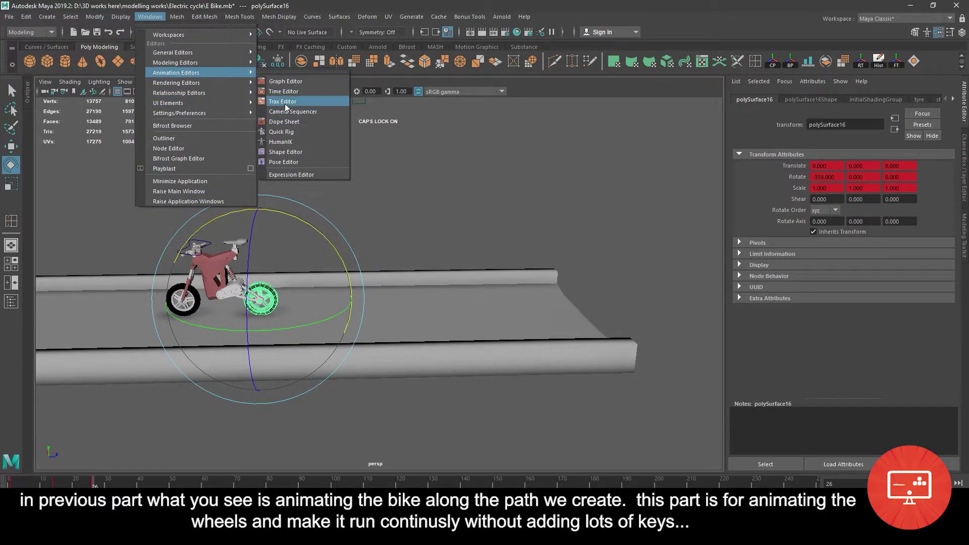
Isolate the rear wheel's Rotate X curve and flatten and tilt its key tangents.
left_click(289, 81)
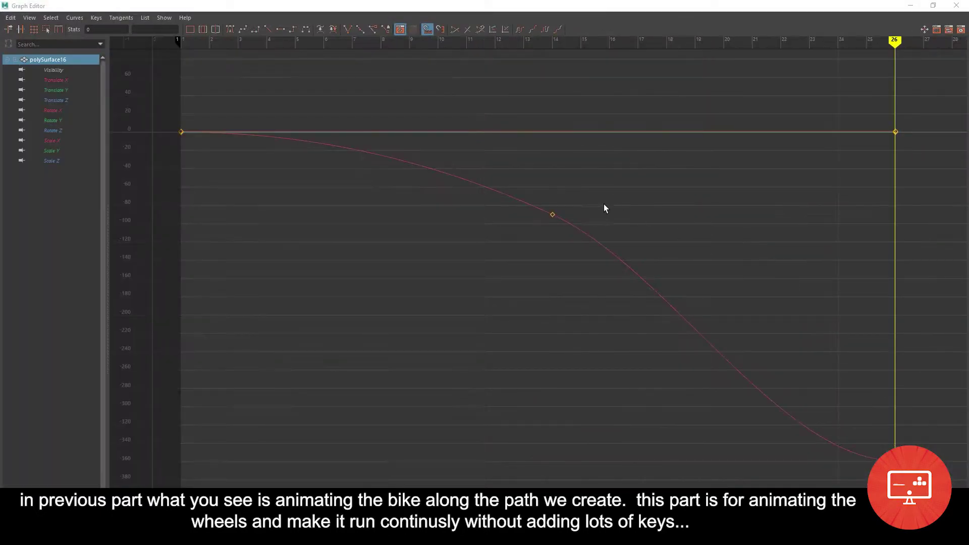
scroll(604, 204, "down", 10)
left_click(593, 321)
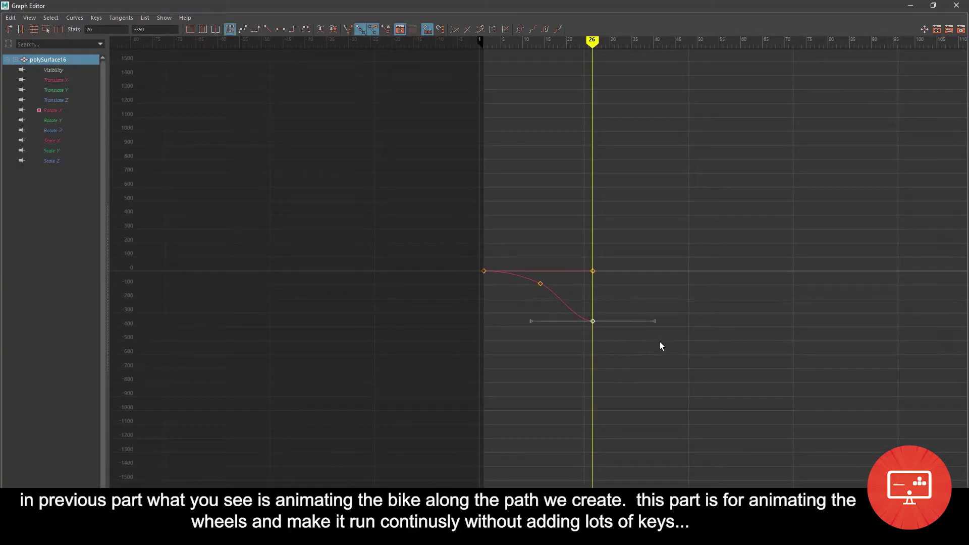
middle_click_drag(660, 342, 227, 180, "alt")
left_click(64, 112)
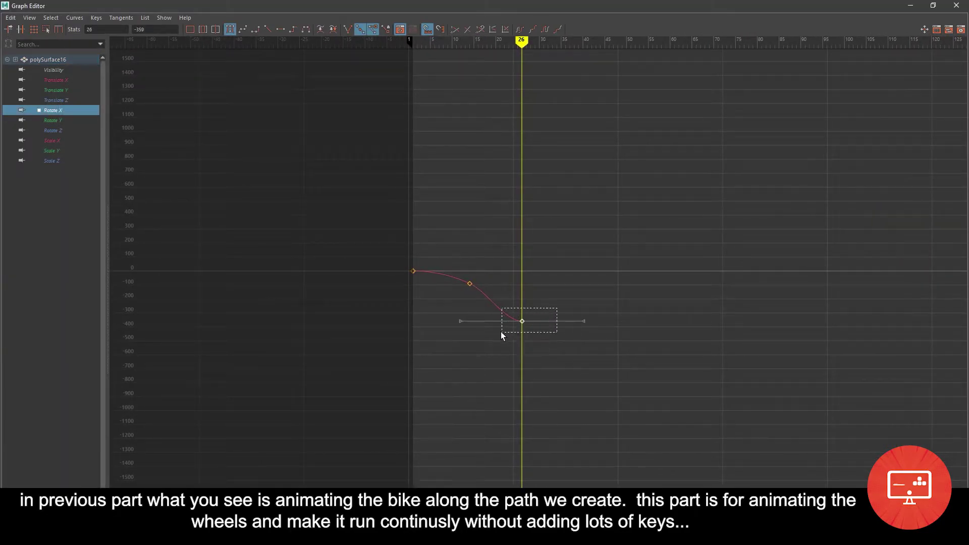
left_click_drag(588, 325, 584, 368)
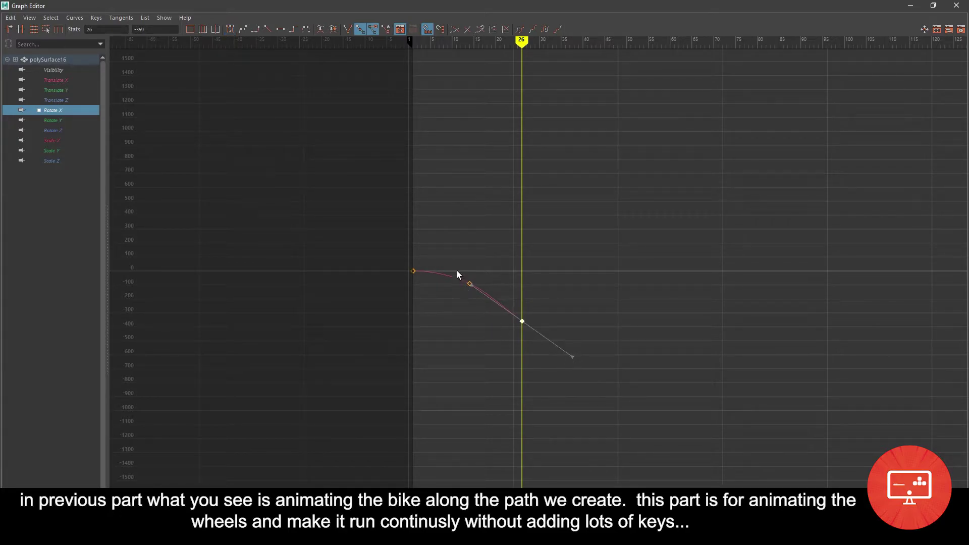
left_click_drag(390, 235, 528, 335)
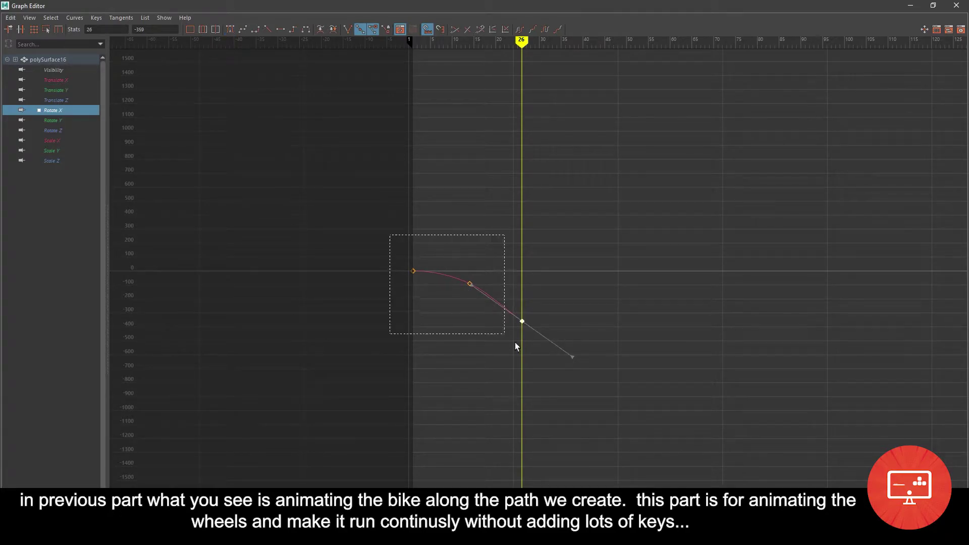
left_click(280, 30)
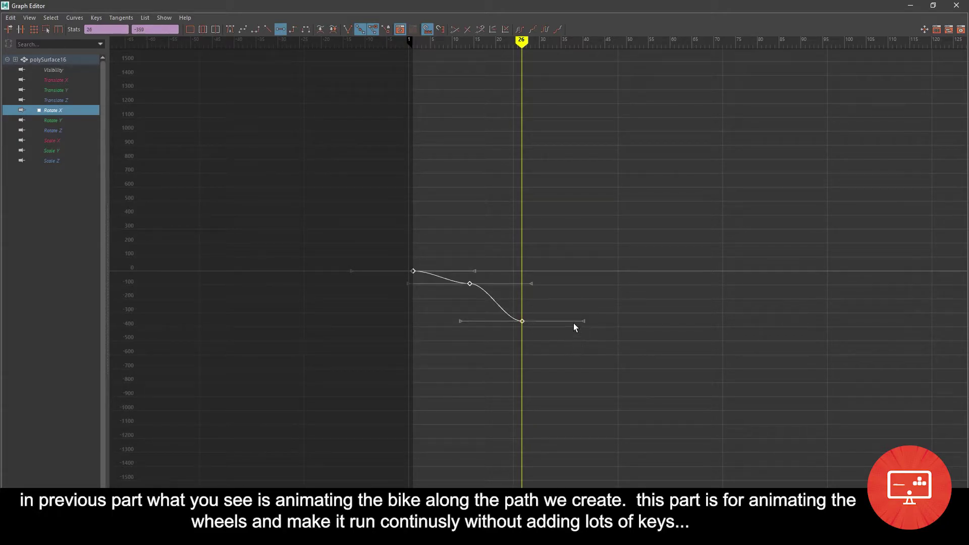
left_click_drag(586, 321, 579, 364)
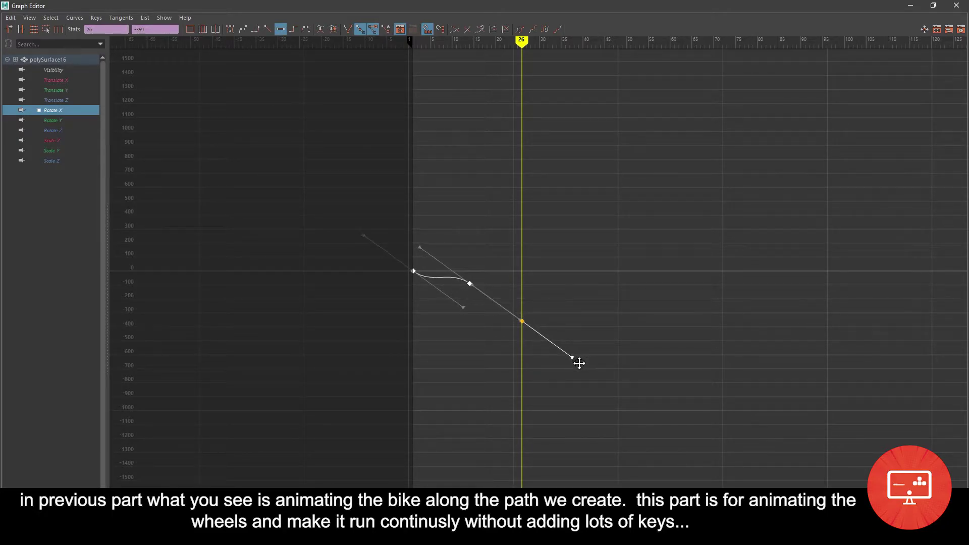
mouse_move(440, 281)
right_mouse_down("alt")
mouse_move(410, 238)
mouse_move(434, 234)
right_mouse_up("alt")
middle_click_drag(435, 234, 470, 247, "alt")
Delete the frame-14 key and give the remaining two keys linear tangents.
left_click(397, 275)
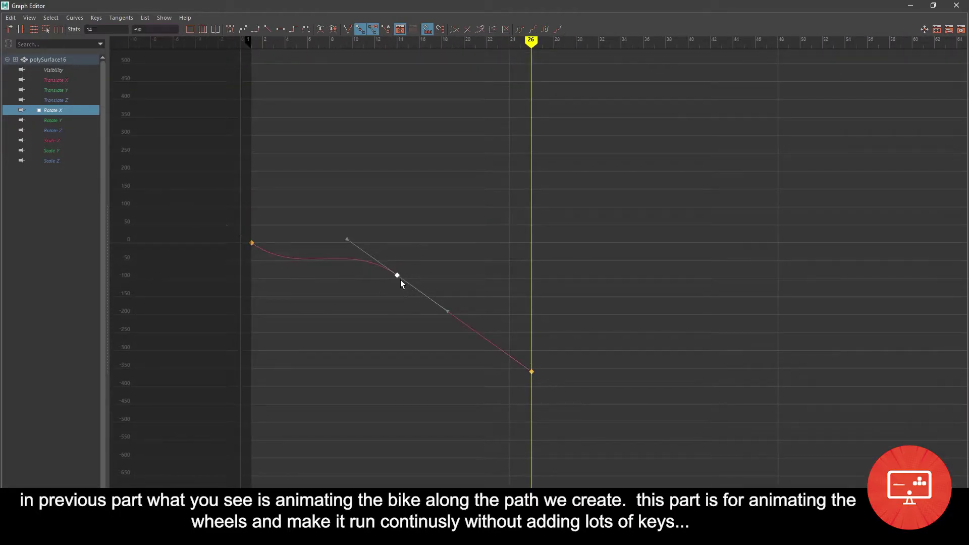
left_click_drag(398, 275, 377, 310)
key("Delete")
mouse_move(515, 286)
left_mouse_down()
mouse_move(567, 394)
mouse_move(595, 396)
mouse_move(595, 404)
left_mouse_up()
left_click(252, 243)
left_click_drag(300, 277, 311, 273)
left_click_drag(193, 208, 547, 416)
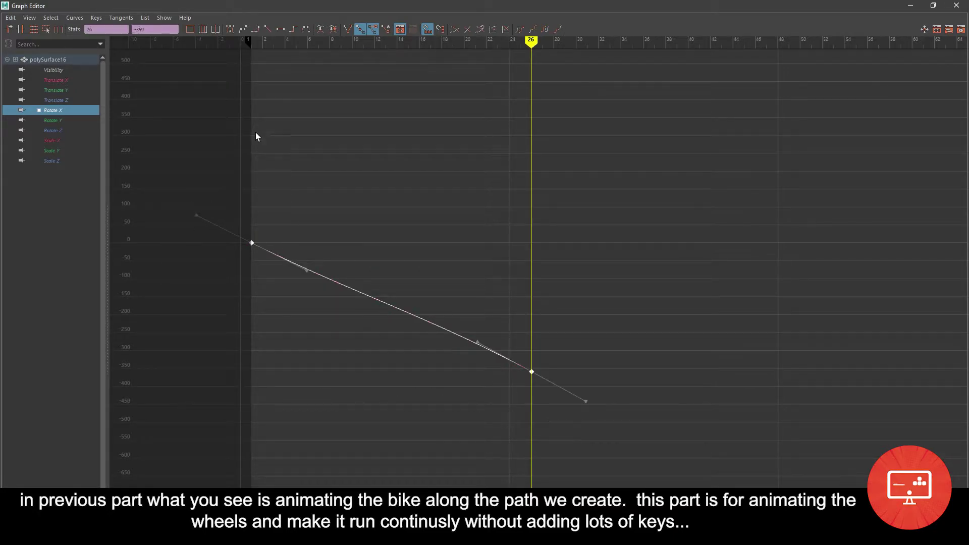
left_click(267, 29)
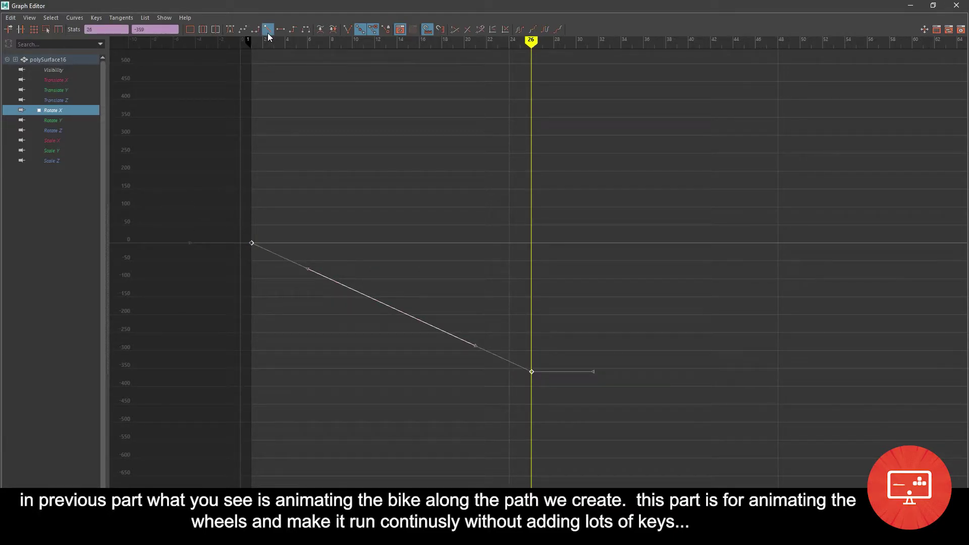
left_click(281, 29)
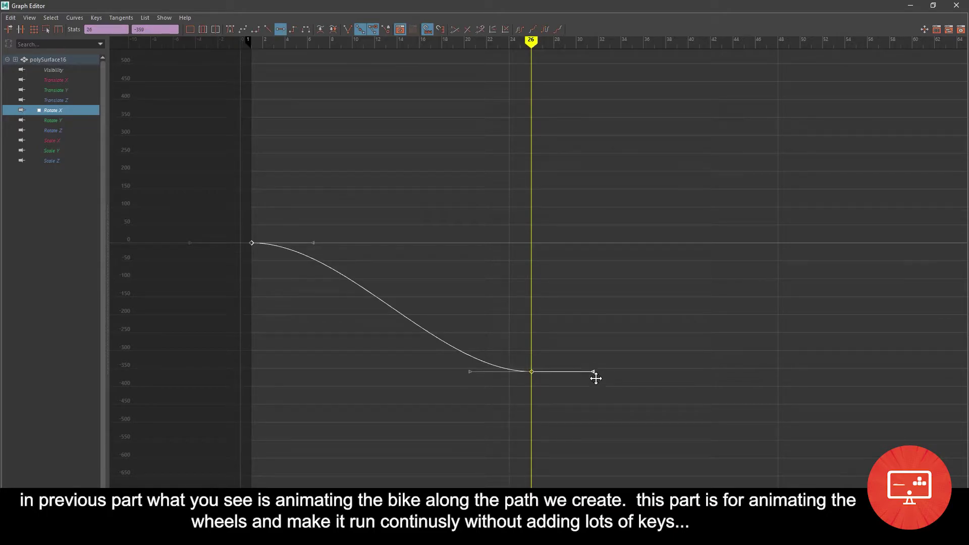
key("ctrl+z")
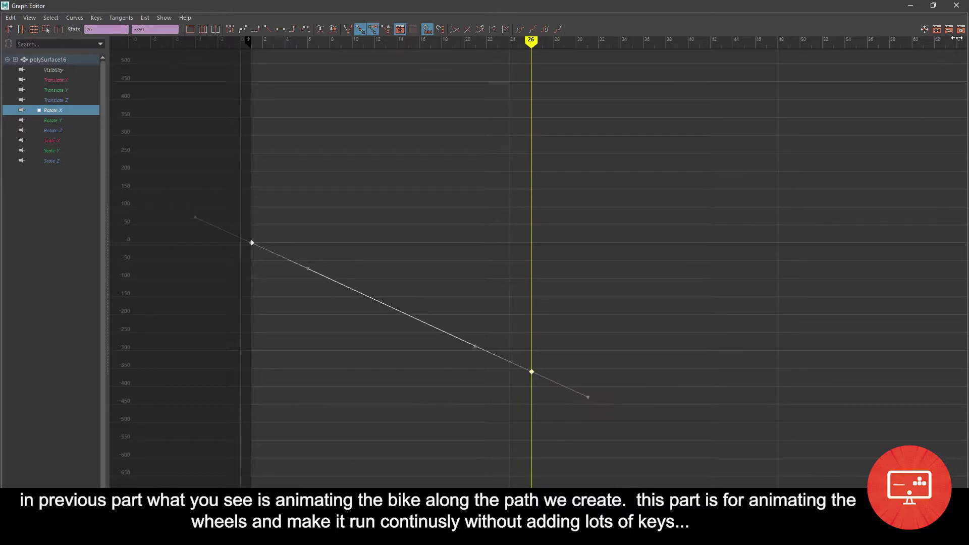
Set Post Infinity on the rear wheel's frame-26 Rotate X key, then close the Graph Editor.
left_click(965, 5)
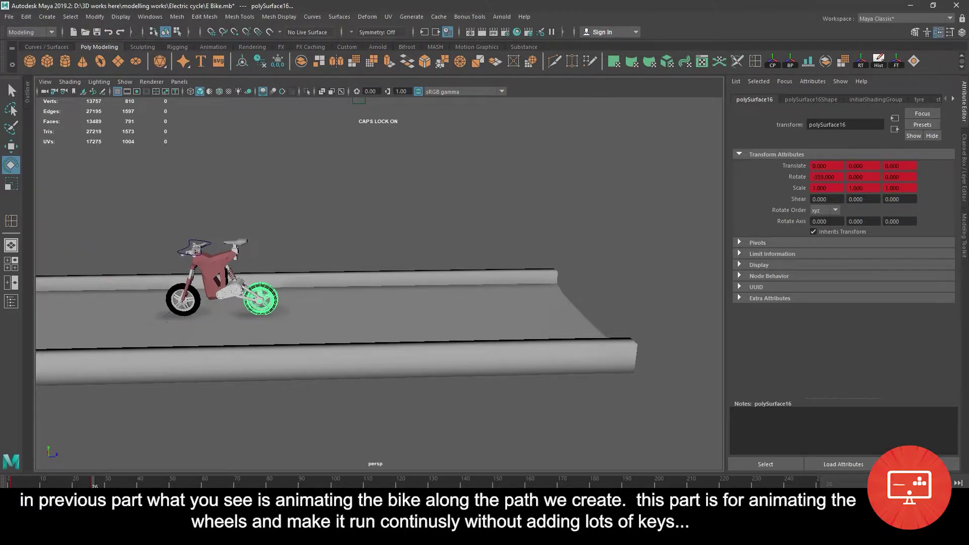
key("Escape")
left_click(150, 17)
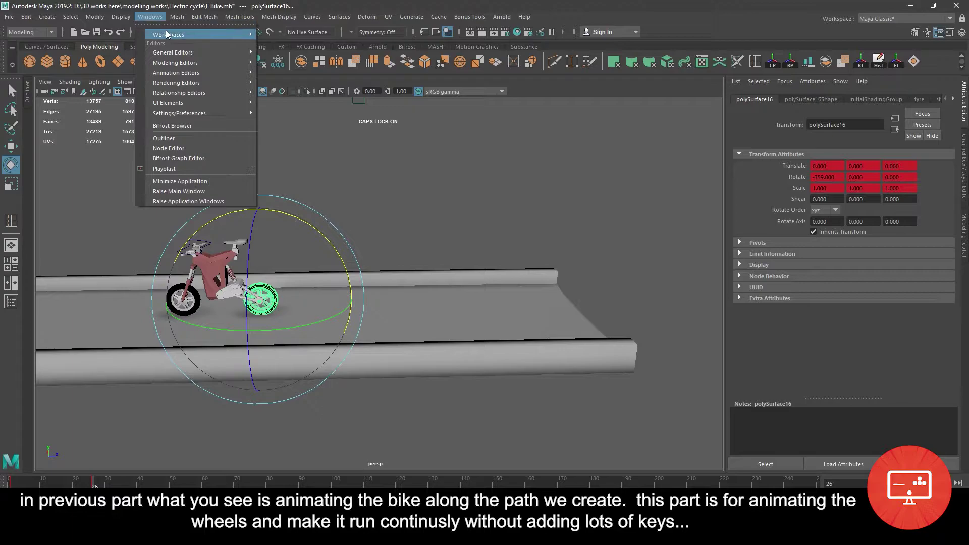
mouse_move(175, 71)
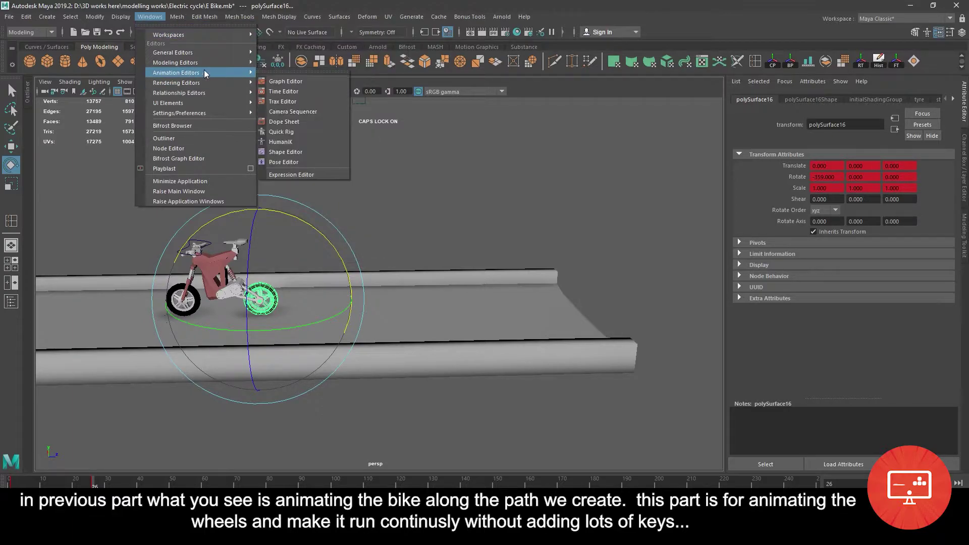
left_click(282, 80)
scroll(773, 295, "down", 1)
scroll(773, 298, "down", 1)
left_click_drag(773, 305, 615, 440)
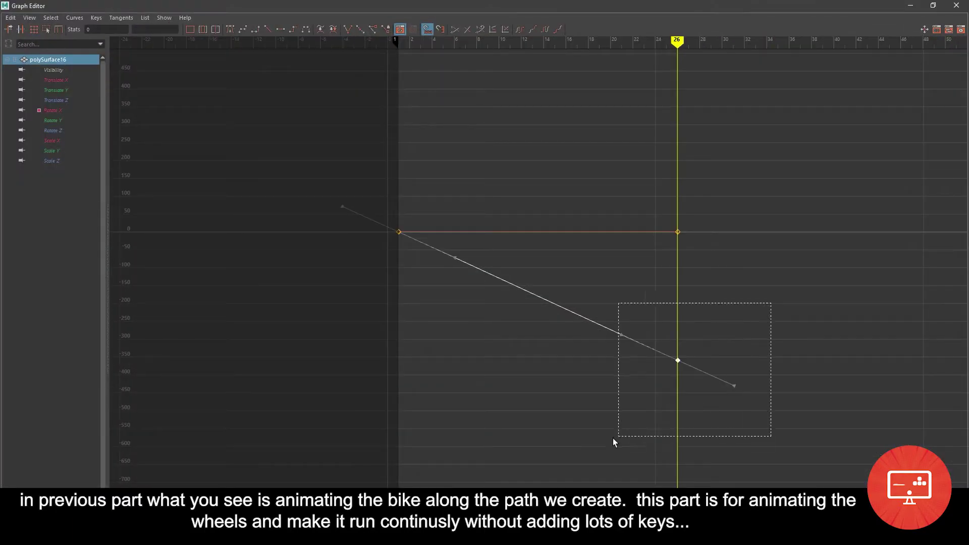
left_click(75, 17)
mouse_move(96, 45)
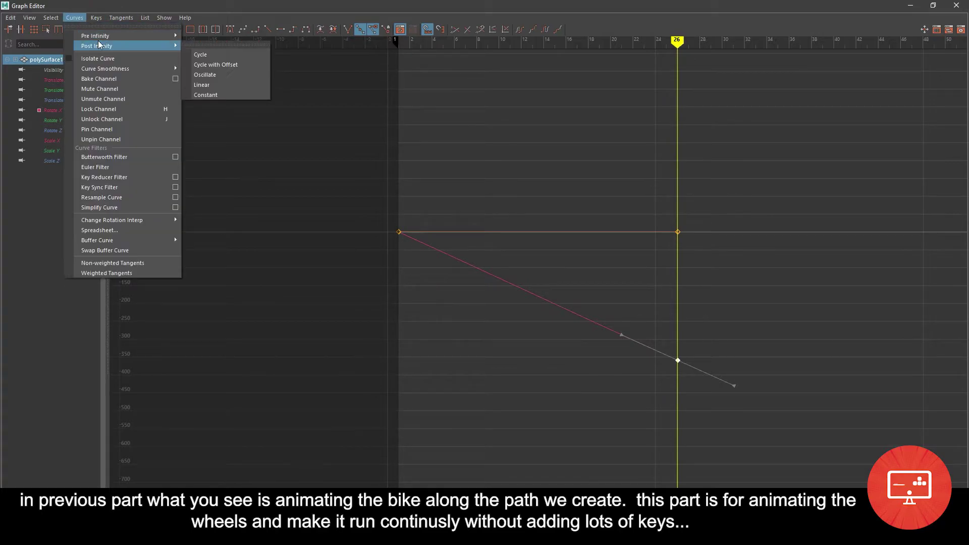
left_click(220, 76)
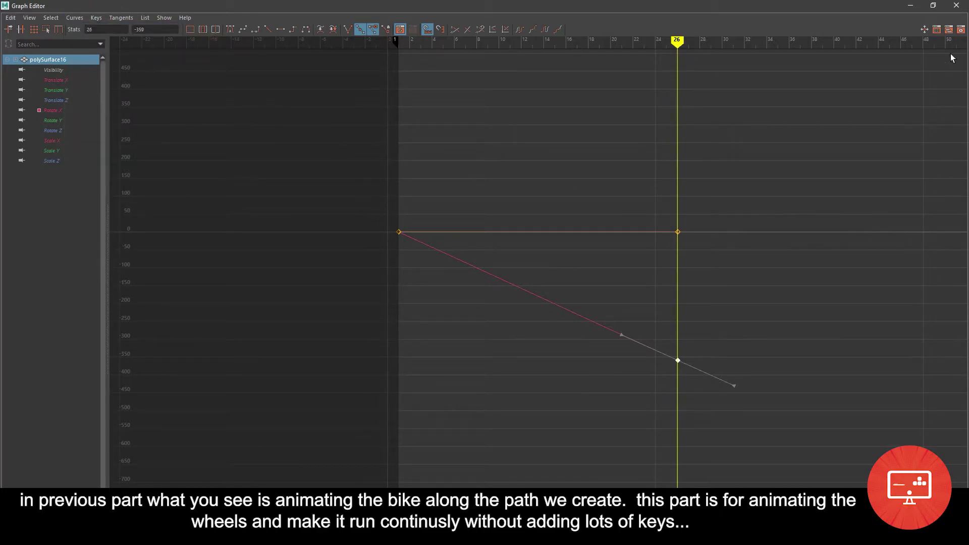
left_click(956, 5)
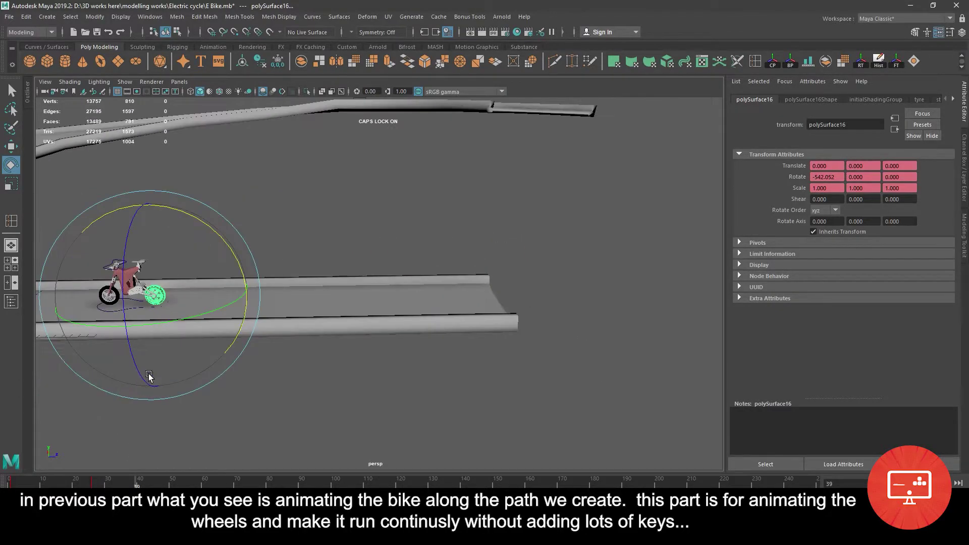
Scrub through the animation to confirm the front wheel keeps spinning, then return to frame 1.
middle_click_drag(167, 353, 366, 378, "alt")
left_click_drag(51, 486, 87, 486)
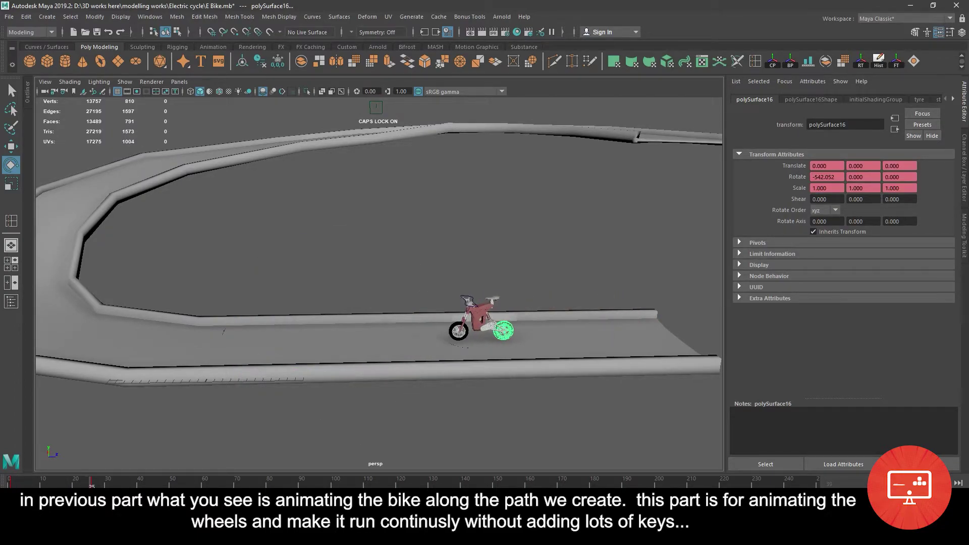
left_click_drag(91, 482, 215, 483)
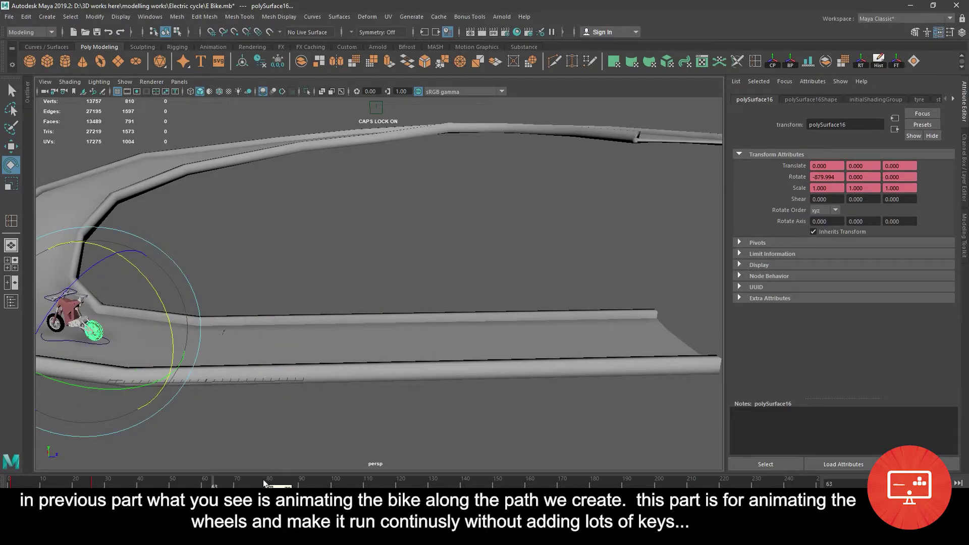
left_click_drag(268, 485, 722, 483)
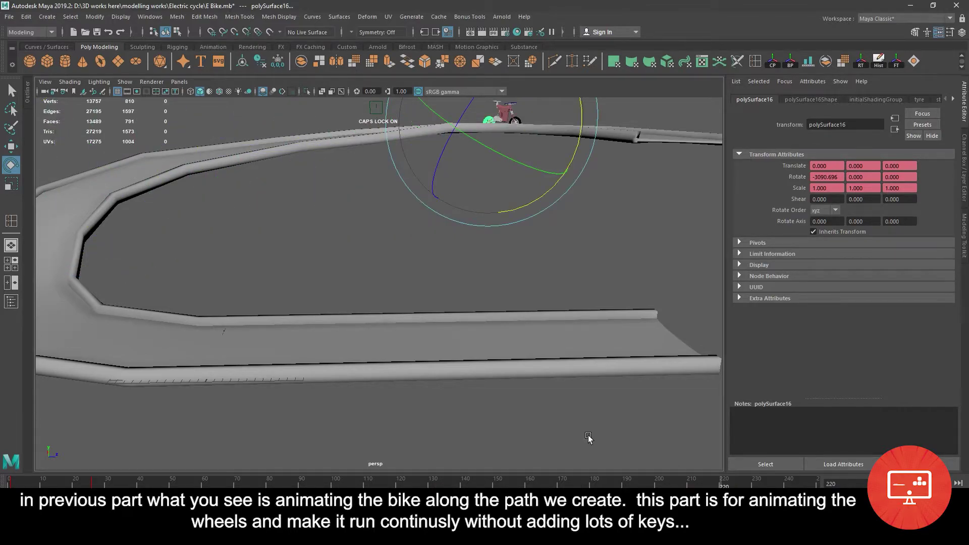
key("alt+shift+v")
Deselect the wheel and orbit to a near top-down view of the road.
left_click(460, 221)
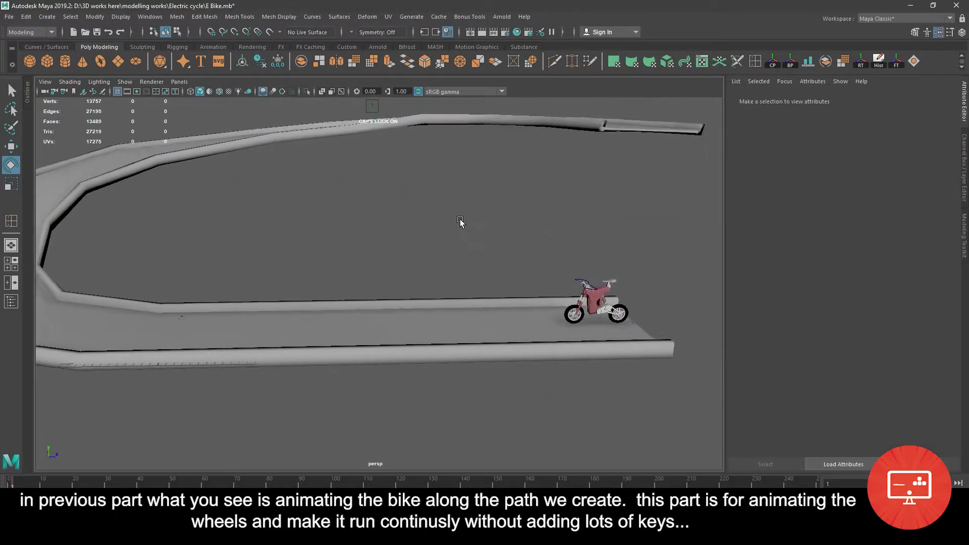
scroll(435, 326, "up", 3)
scroll(416, 329, "up", 2)
scroll(362, 381, "up", 3)
scroll(452, 451, "up", 5)
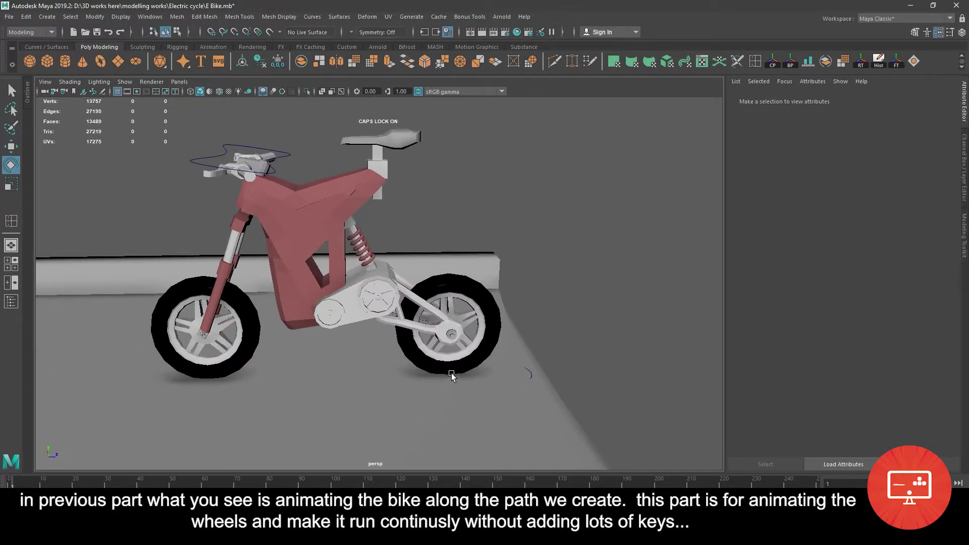
scroll(492, 328, "down", 5)
left_click_drag(494, 329, 383, 329, "alt")
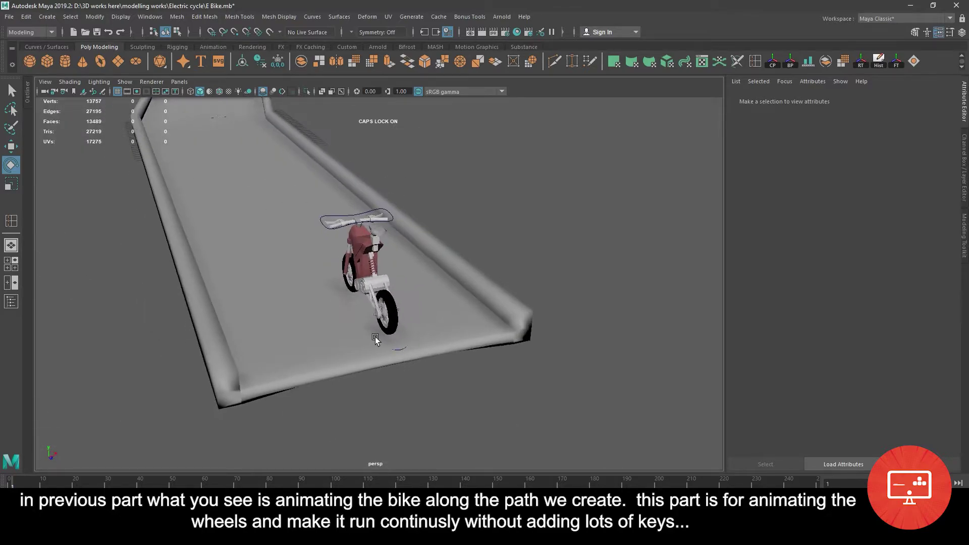
scroll(295, 354, "up", 3)
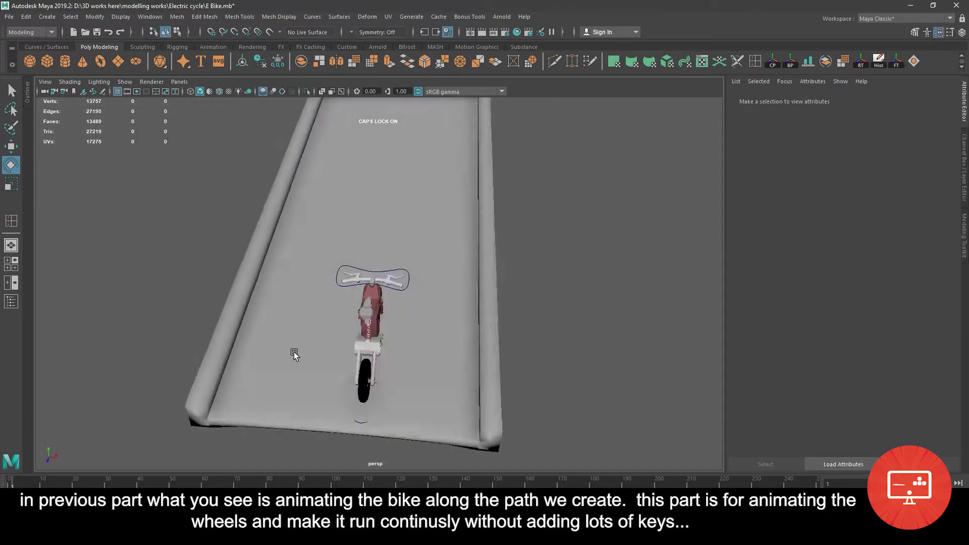
left_click_drag(294, 353, 358, 351, "alt")
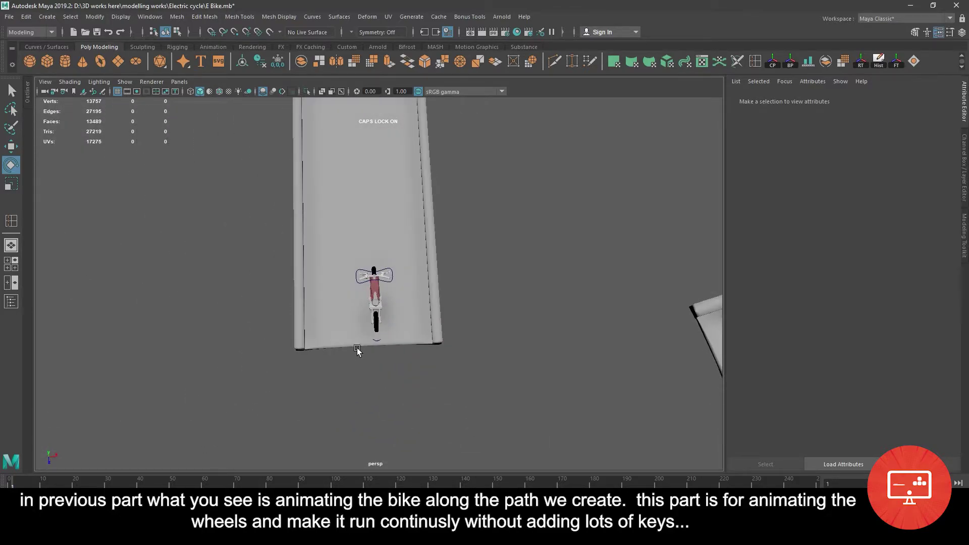
Select the handlebar steering control nurbsCircle2, viewed from above the handlebars.
left_click(393, 268)
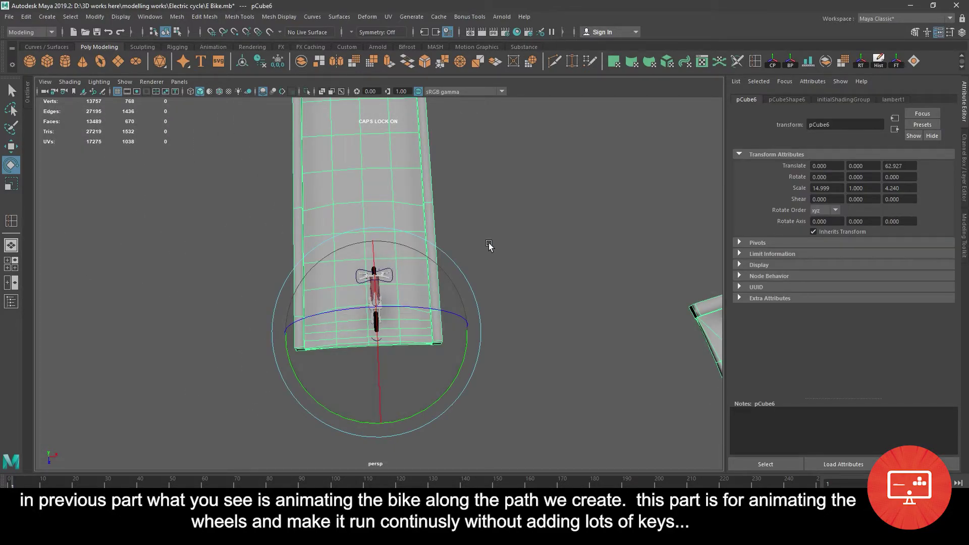
mouse_move(489, 246)
left_mouse_down("alt")
mouse_move(444, 245)
mouse_move(425, 413)
left_mouse_up("alt")
scroll(445, 245, "up", 3)
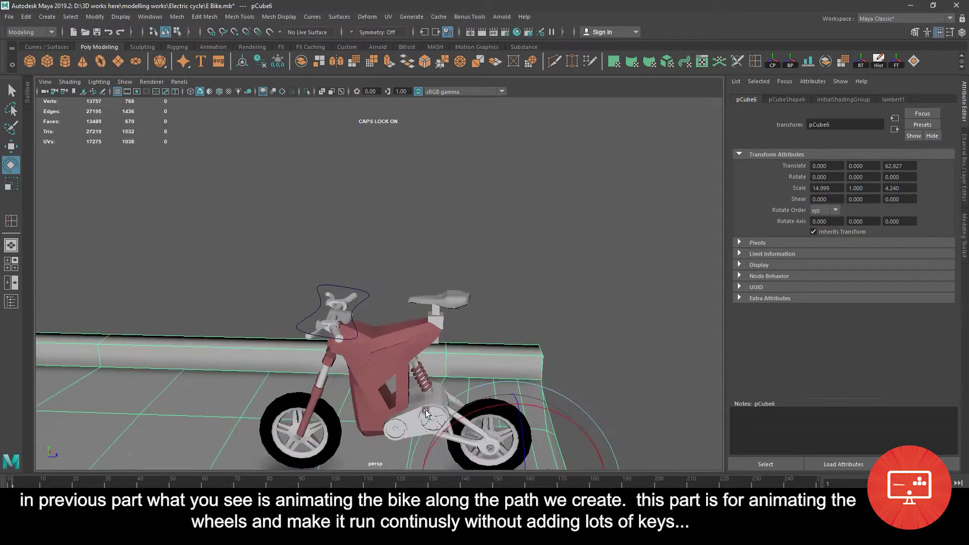
left_click(328, 286)
scroll(328, 286, "down", 2)
left_click_drag(328, 286, 305, 326, "alt")
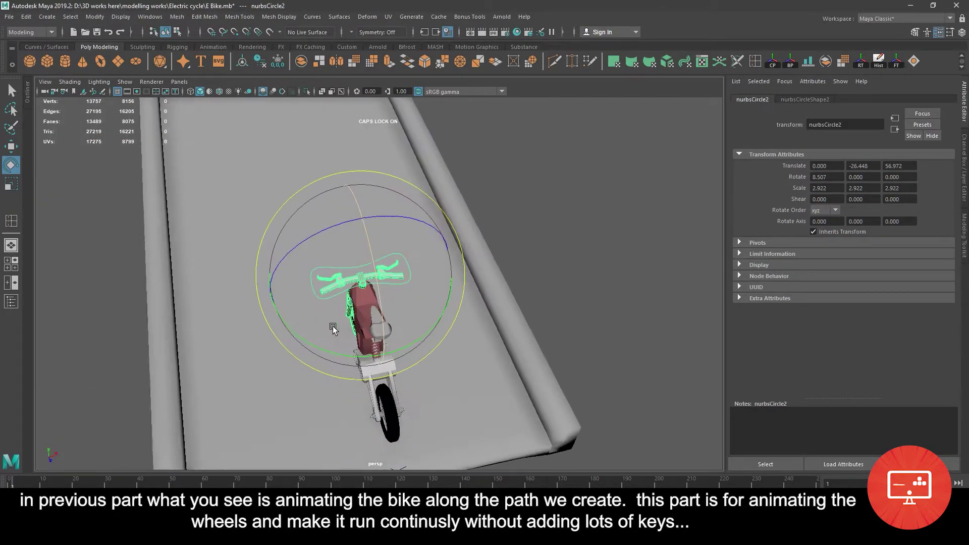
Switch to top view and key the handlebar control's starting rotation at frame 1.
key("space")
key("space")
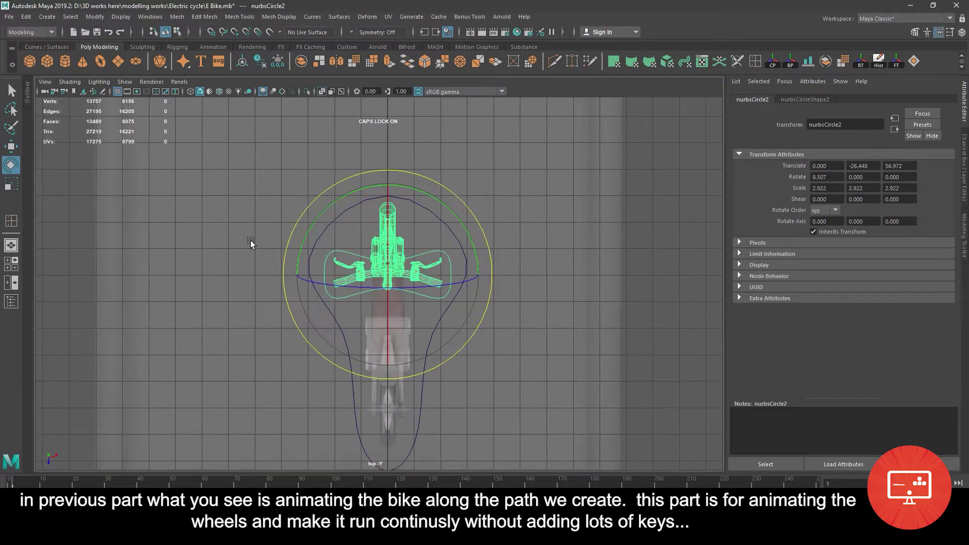
scroll(251, 242, "down", 2)
scroll(251, 242, "down", 2)
middle_click_drag(251, 242, 250, 280, "alt")
key("s")
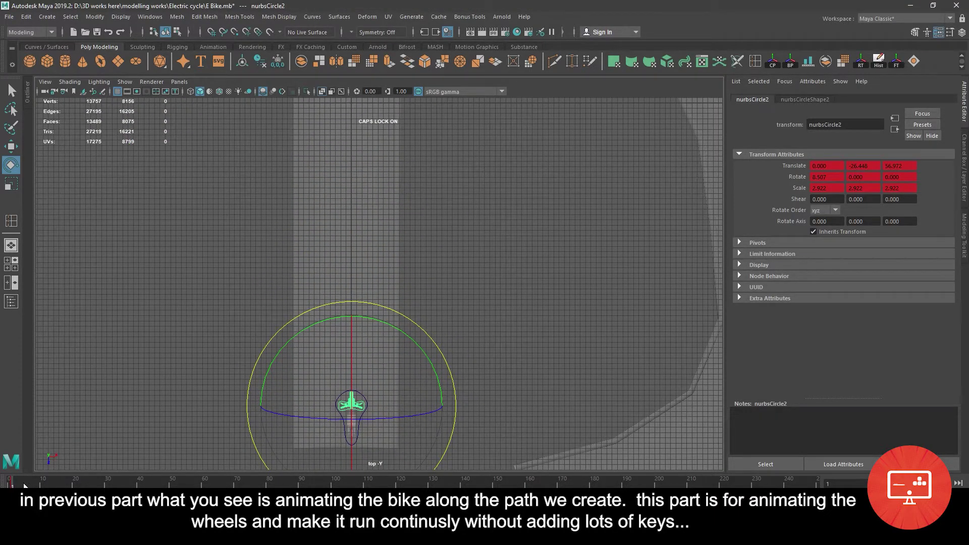
Turn the handlebars to follow the road at frame 63.
left_click_drag(24, 484, 127, 462)
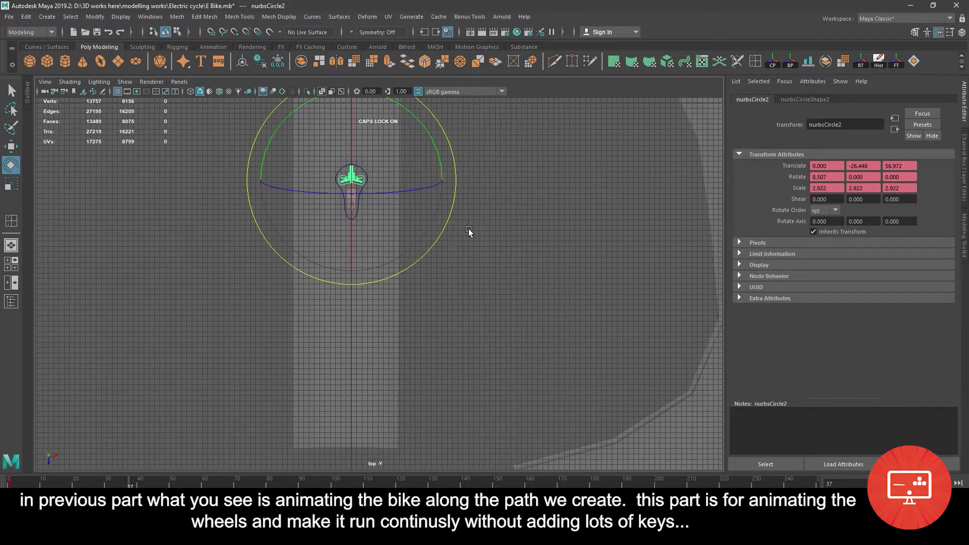
middle_click_drag(469, 230, 427, 401, "alt")
left_click_drag(131, 486, 181, 485)
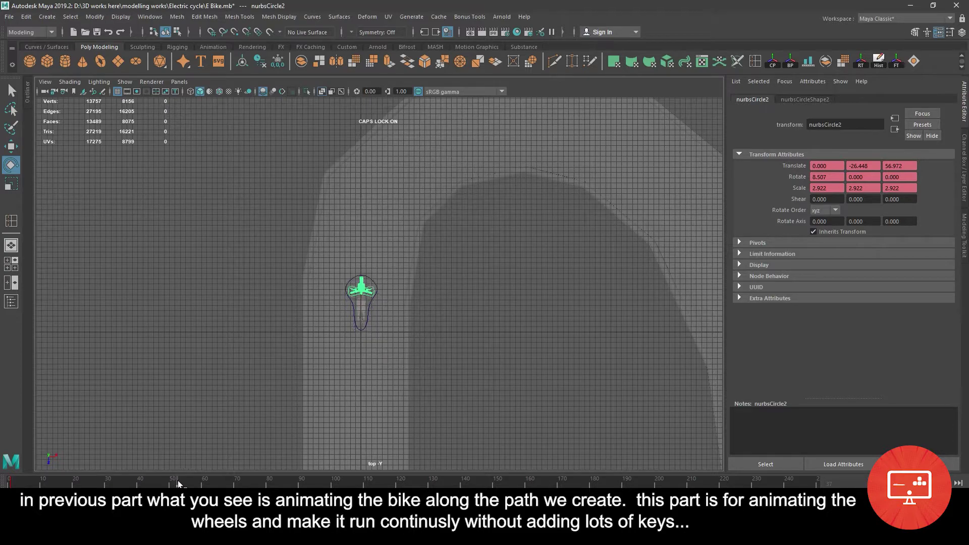
key("alt+v")
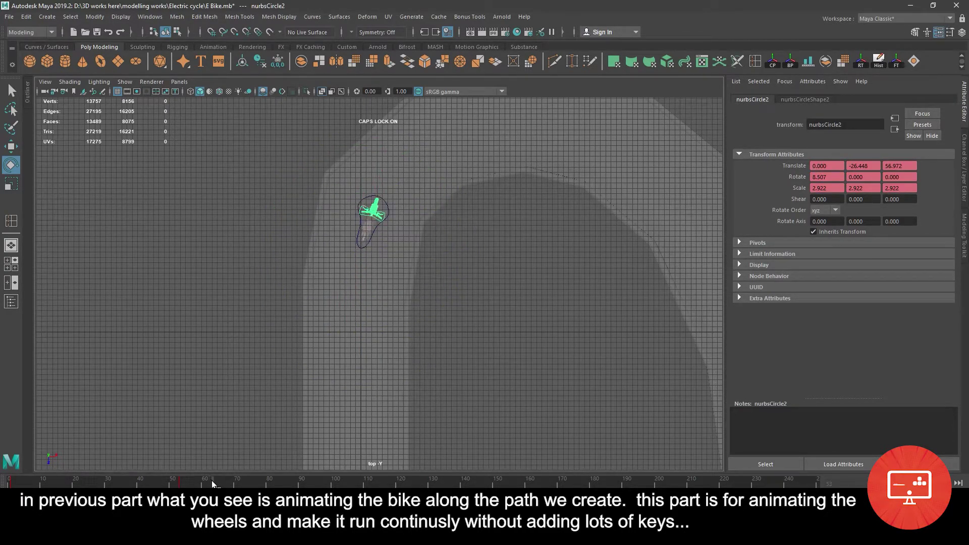
left_click(211, 481)
left_click_drag(445, 265, 472, 247)
Steer the handlebars further into the bend at frames 73 and 93.
left_click_drag(189, 486, 245, 482)
left_click_drag(495, 201, 492, 222)
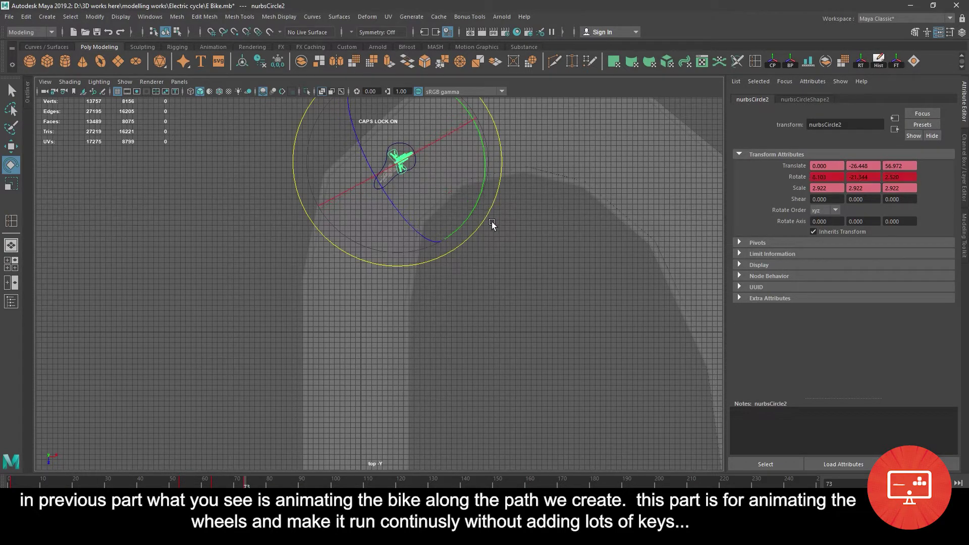
left_click_drag(256, 482, 311, 482)
left_click_drag(562, 196, 556, 199)
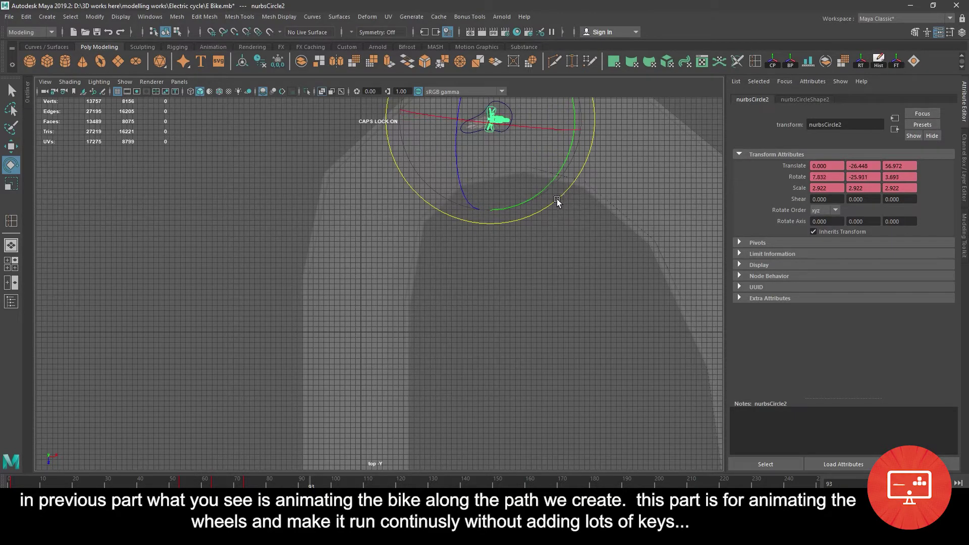
Adjust the handlebars at frame 123, easing back to Rotate Y -12.644 as the road straightens.
mouse_move(598, 271)
middle_mouse_down("alt")
mouse_move(387, 353)
mouse_move(368, 408)
middle_mouse_up("alt")
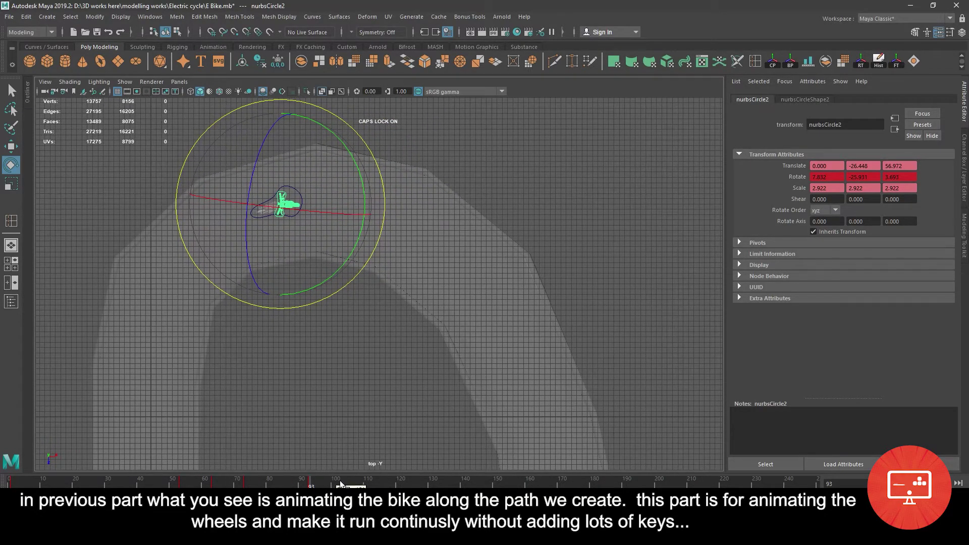
left_click_drag(341, 484, 410, 485)
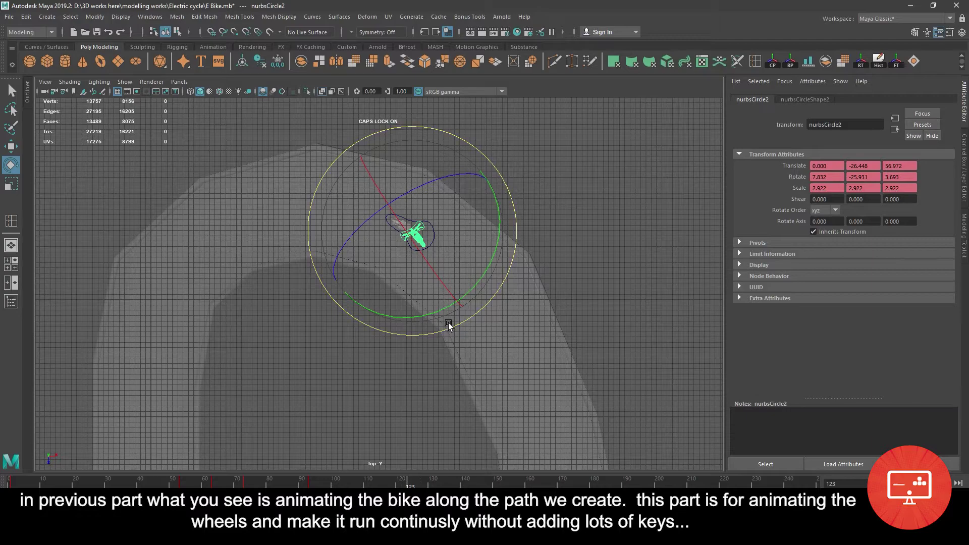
left_click_drag(448, 325, 459, 335)
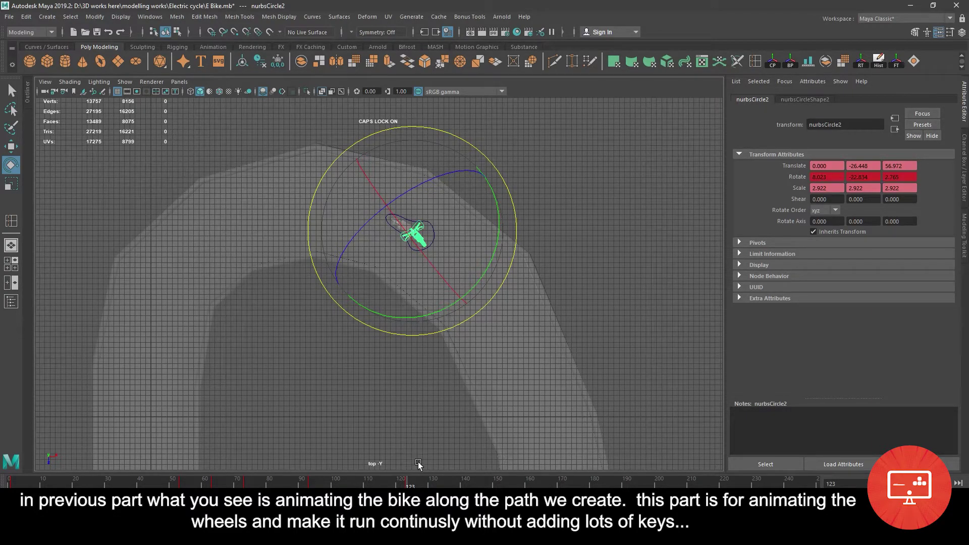
left_click_drag(323, 484, 465, 483)
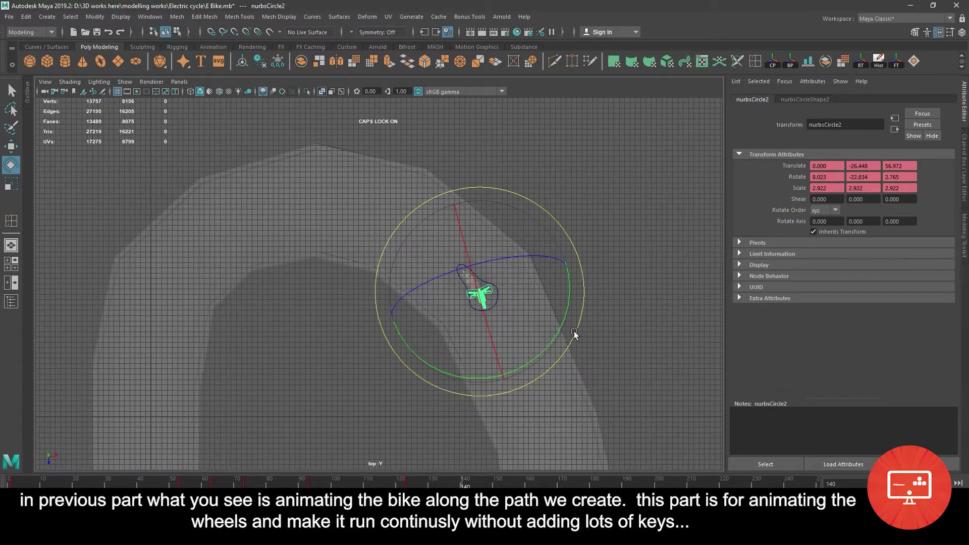
mouse_move(575, 334)
left_mouse_down()
mouse_move(580, 329)
mouse_move(584, 378)
left_mouse_up()
middle_click_drag(584, 378, 478, 229, "alt")
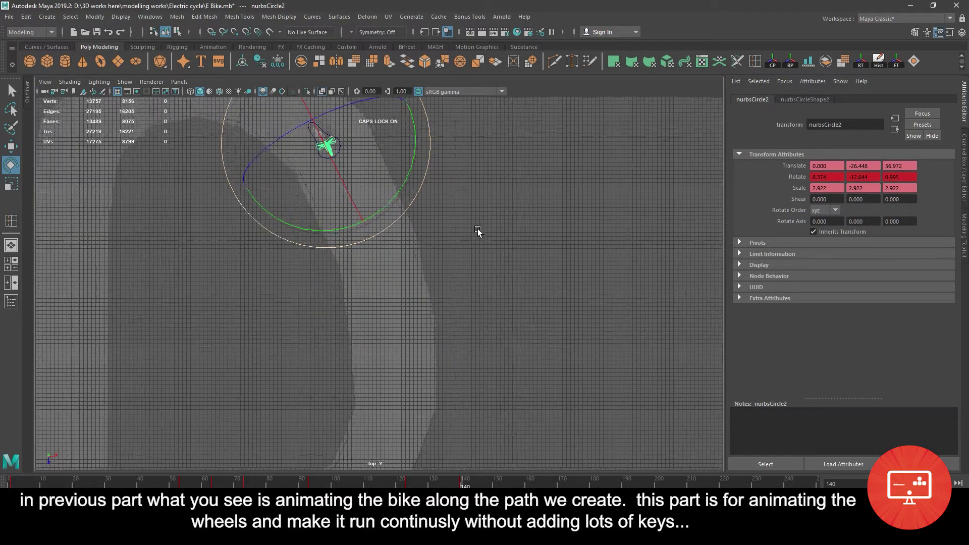
scroll(478, 229, "up", 2)
Steer the handlebars at frame 168, then review around frame 137.
left_click_drag(461, 485, 478, 486)
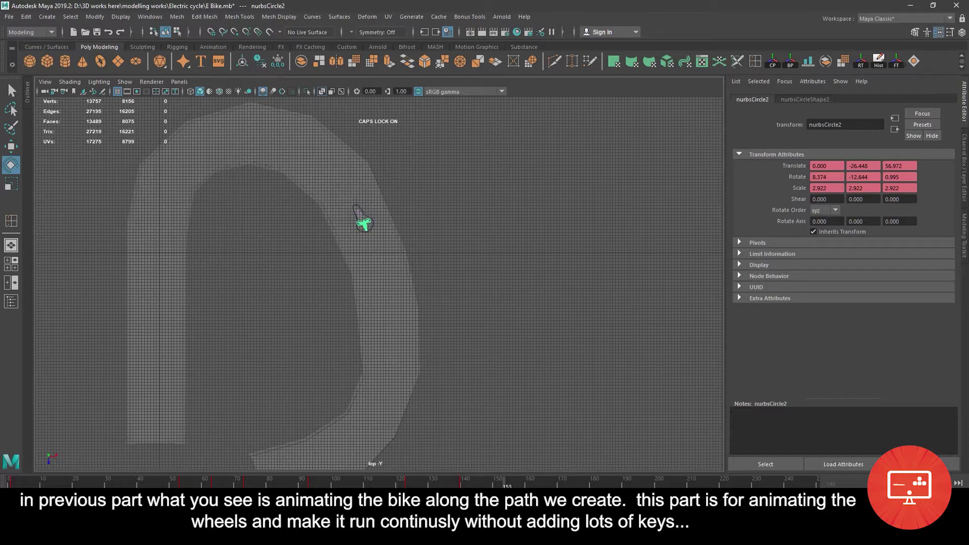
left_click_drag(553, 484, 556, 484)
left_click_drag(468, 314, 470, 315)
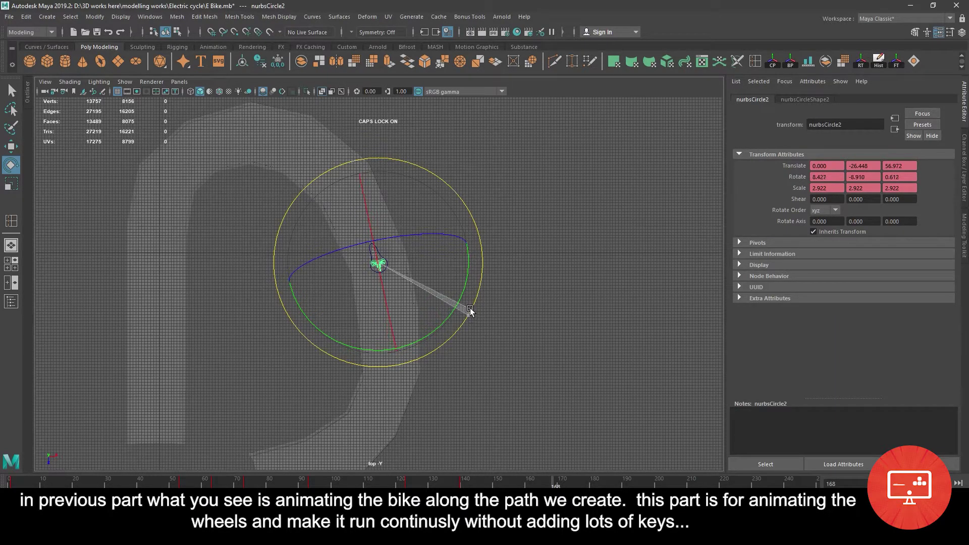
left_click_drag(503, 482, 444, 482)
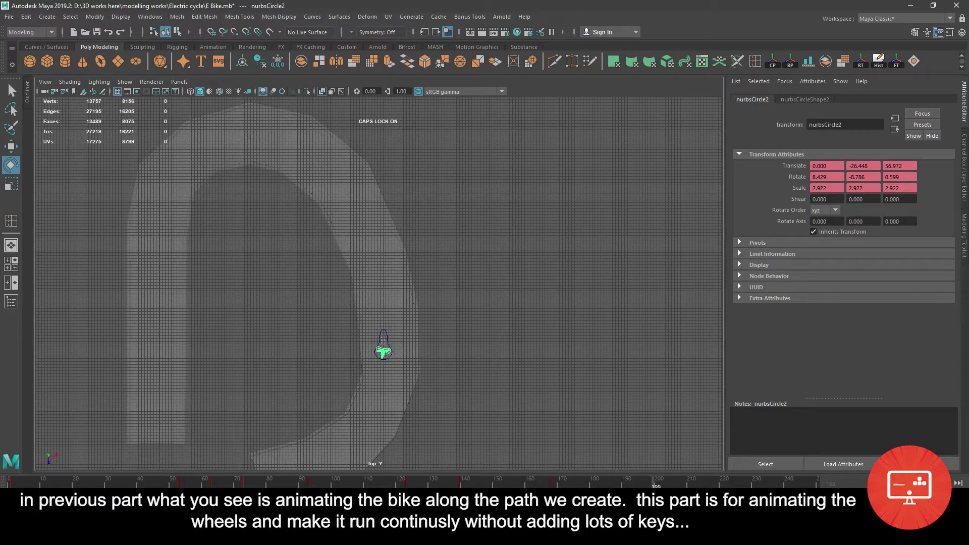
Rotate nurbsCircle2 to face along the road at frame 191.
left_click_drag(627, 484, 627, 484)
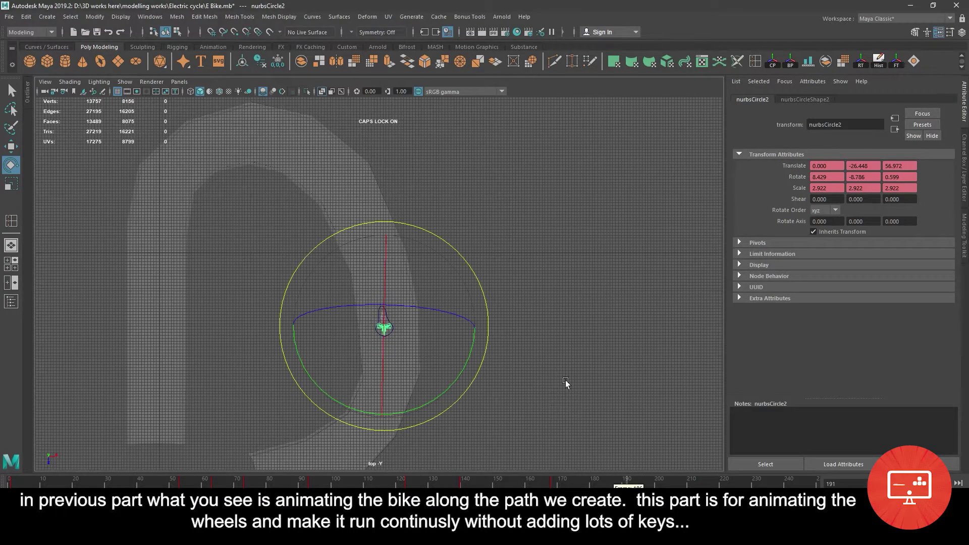
left_click_drag(484, 338, 496, 329)
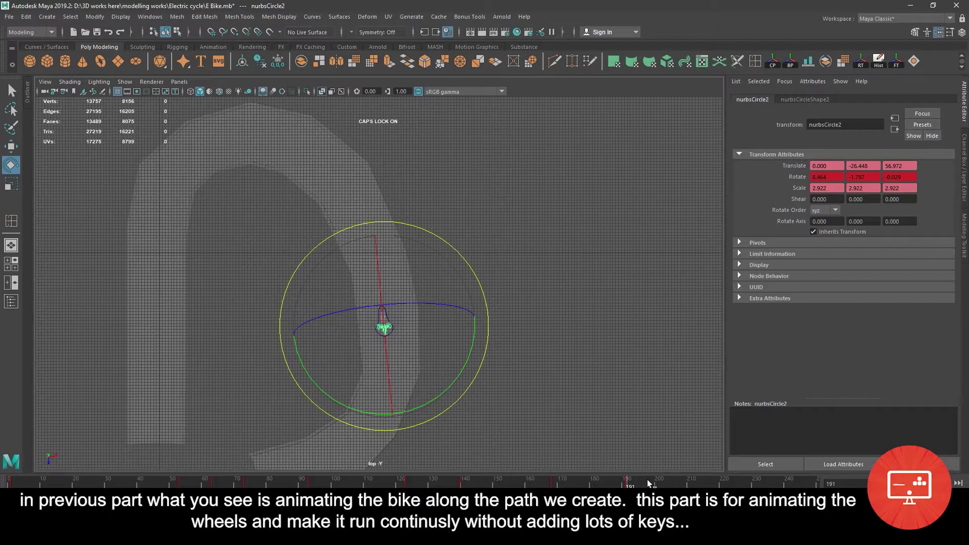
left_click_drag(647, 482, 682, 483)
mouse_move(483, 392)
left_mouse_down()
mouse_move(488, 383)
mouse_move(493, 394)
left_mouse_up()
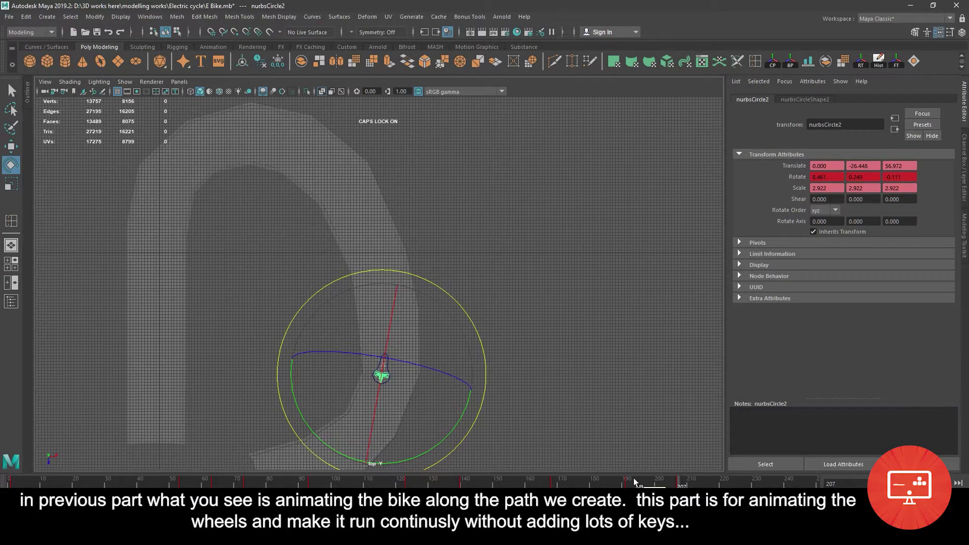
left_click_drag(634, 481, 592, 482)
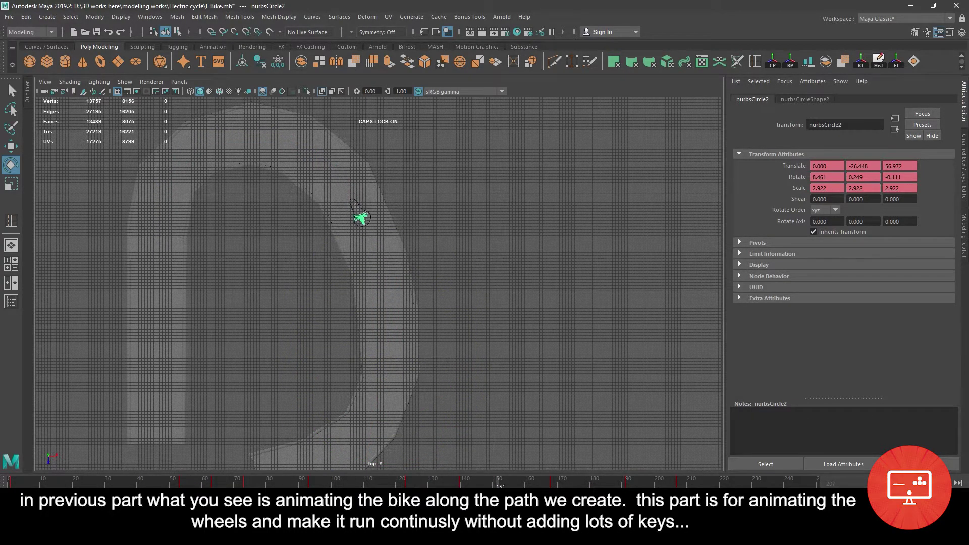
Rotate and key nurbsCircle2 at frame 230, then move ahead to about frame 246.
key("Escape")
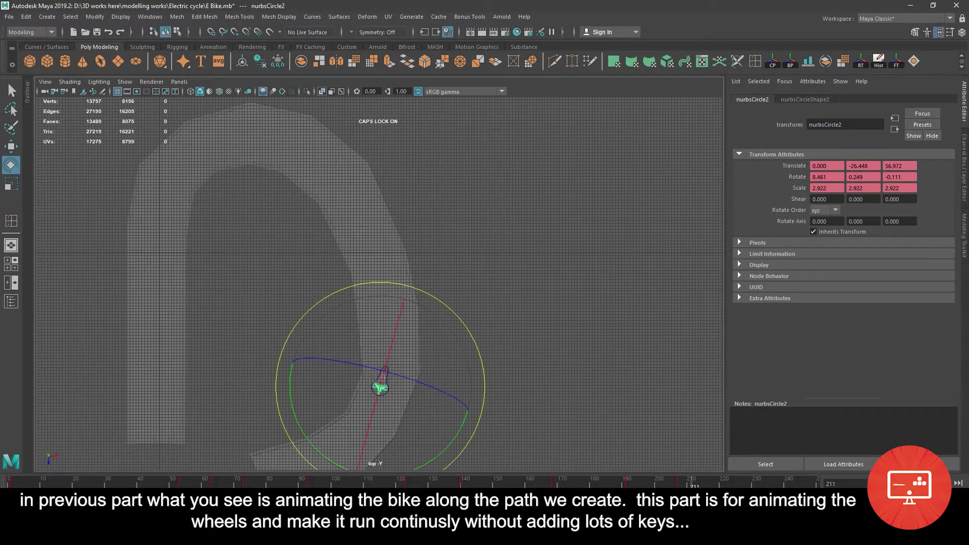
left_click(697, 484)
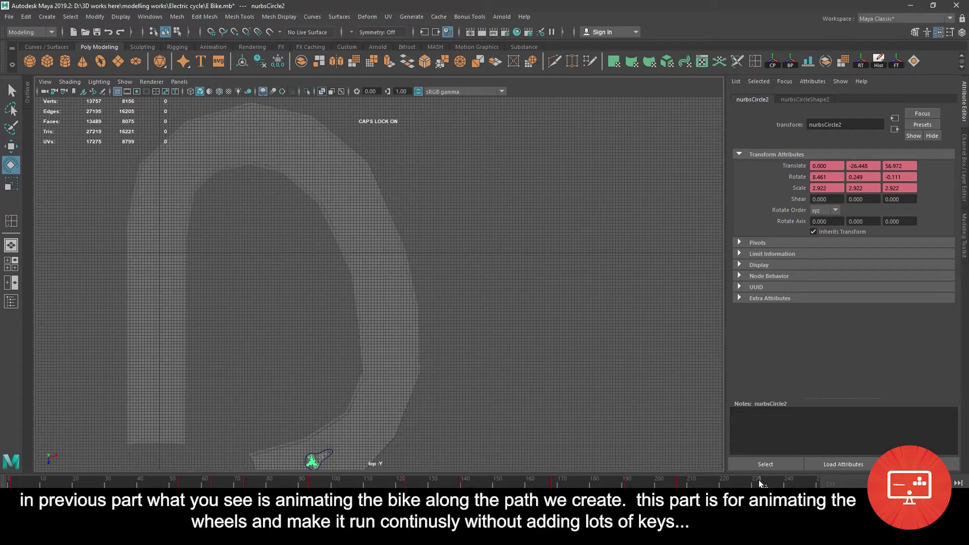
left_click(759, 480)
key("f")
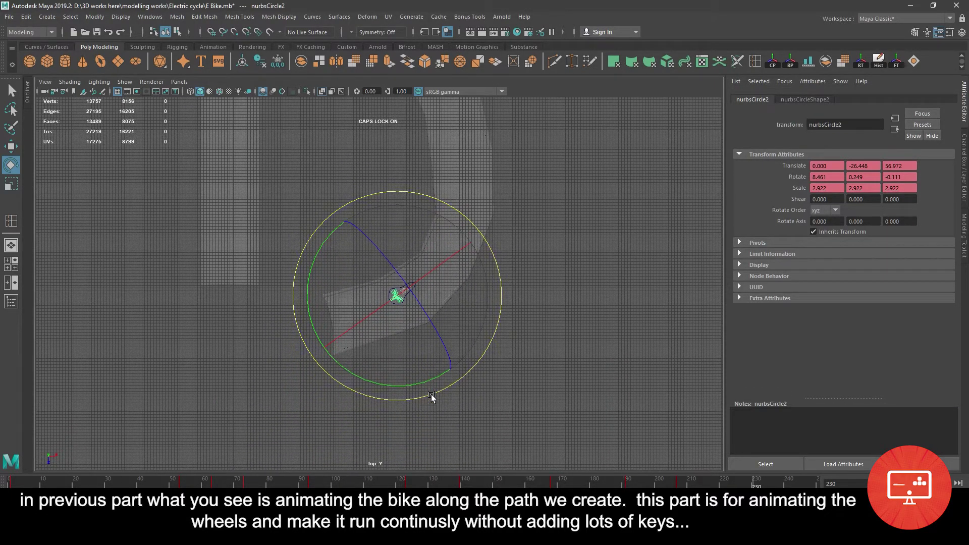
left_click_drag(429, 400, 429, 401)
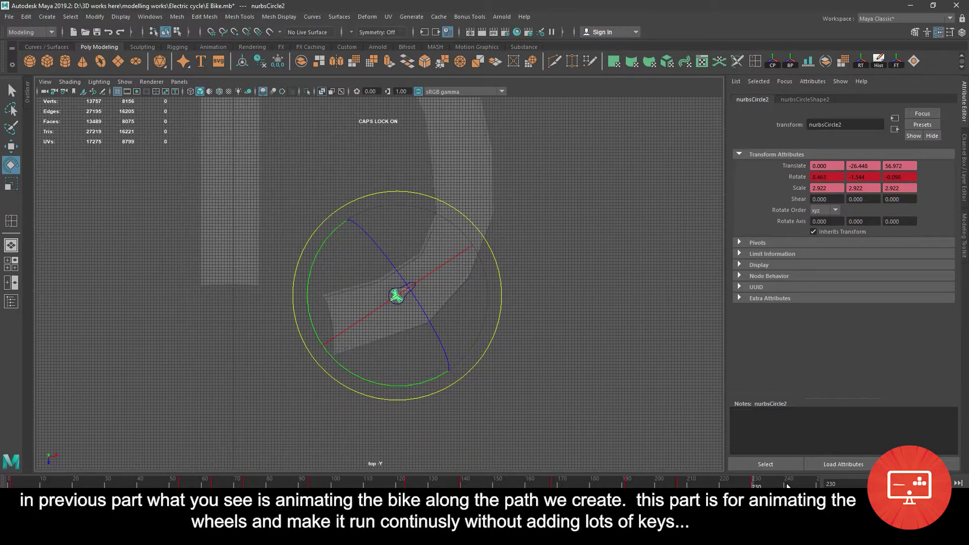
left_click_drag(788, 485, 810, 486)
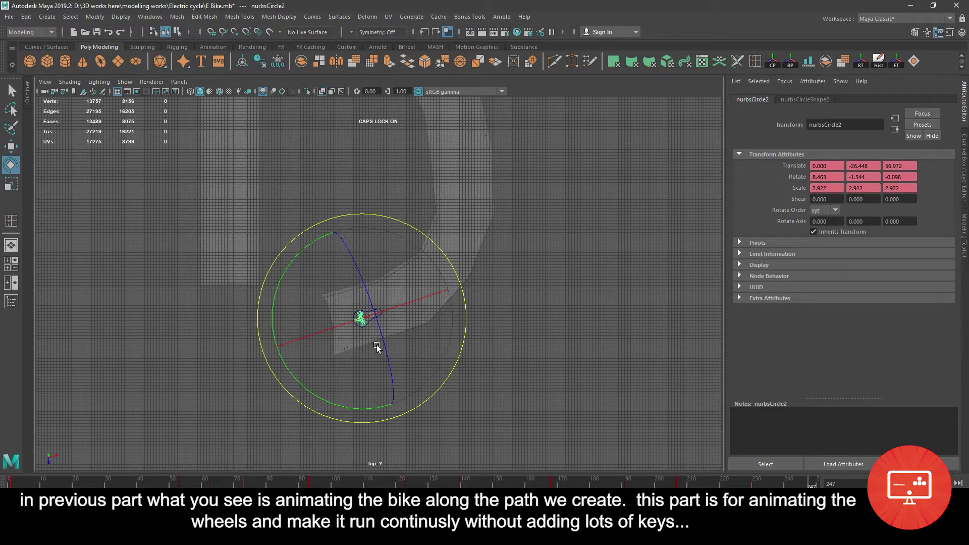
right_click_drag(377, 347, 421, 343, "alt")
left_click_drag(397, 369, 392, 385)
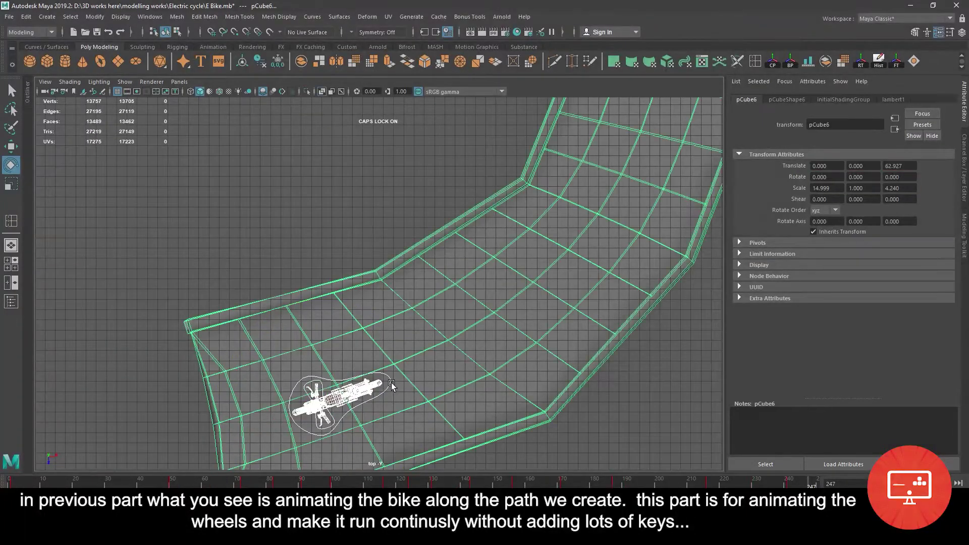
Select nurbsCircle1 and shift it slightly along X at frame 216.
left_click(407, 392)
scroll(446, 384, "down", 2)
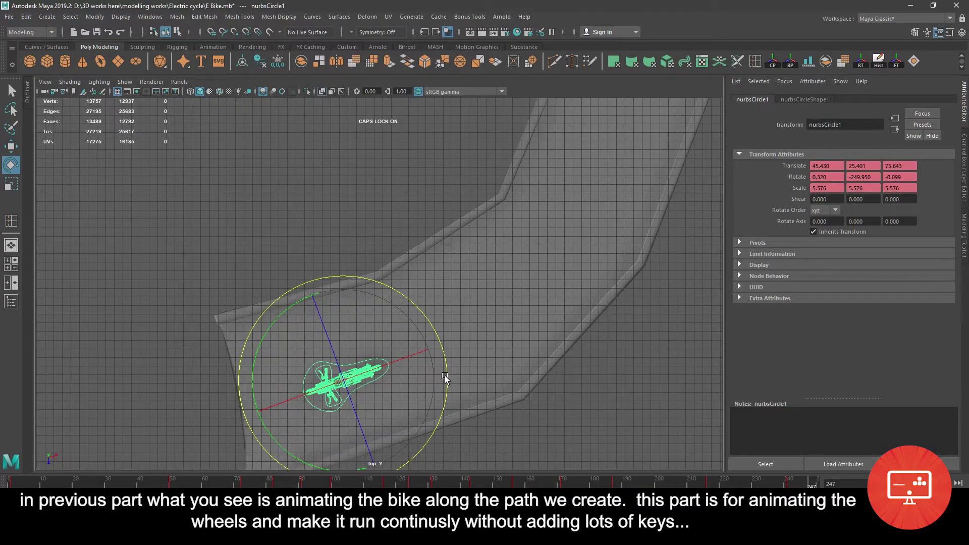
middle_click_drag(448, 374, 466, 396, "alt")
left_click_drag(761, 485, 711, 484)
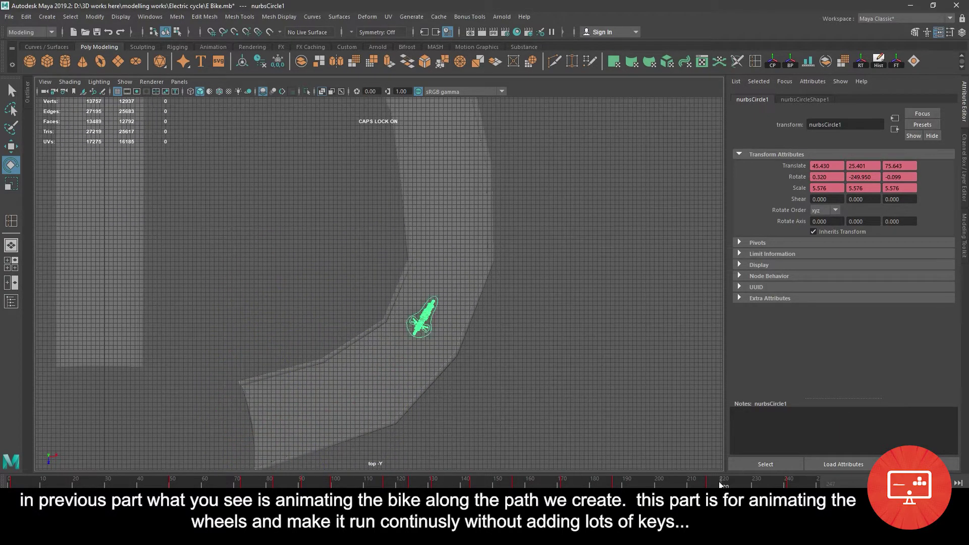
left_click(7, 147)
left_click_drag(529, 302, 535, 301)
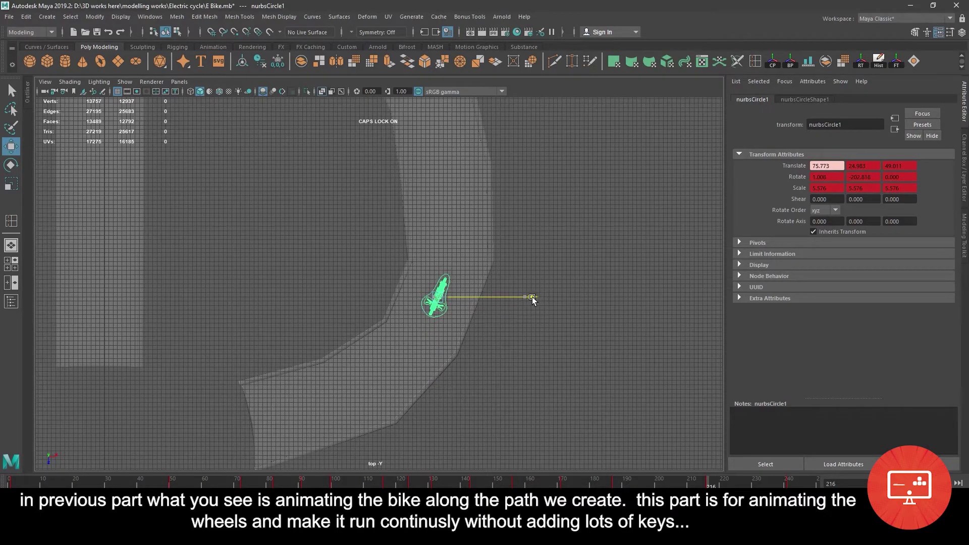
Move nurbsCircle1 right at about frame 188 to centre the bike, then check frame 241.
left_click_drag(659, 477, 617, 485)
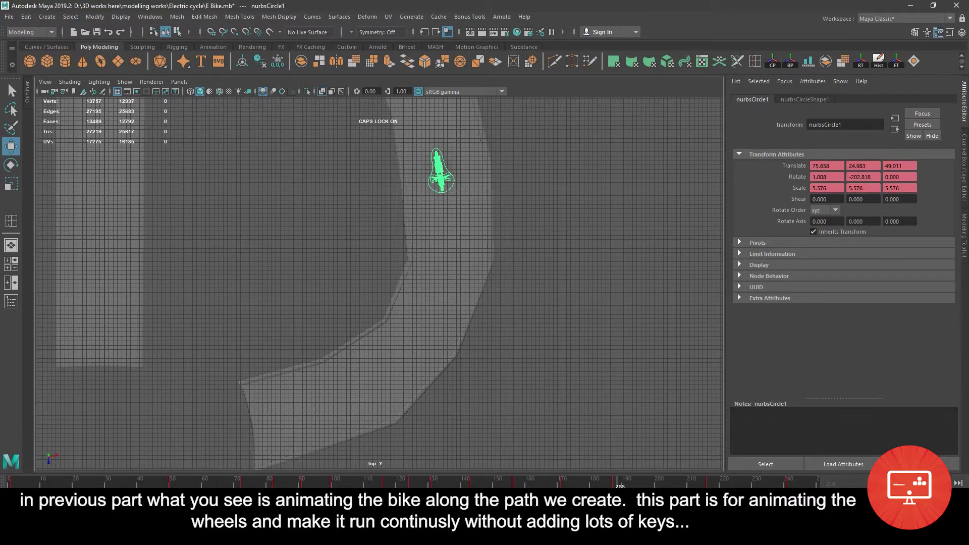
middle_click_drag(500, 219, 492, 313, "alt")
left_click_drag(523, 267, 532, 268)
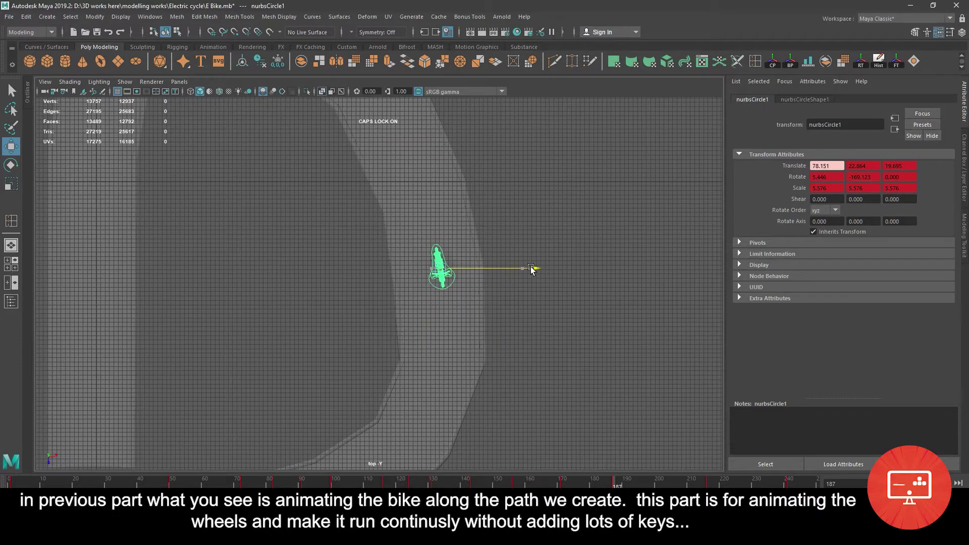
left_click(790, 486)
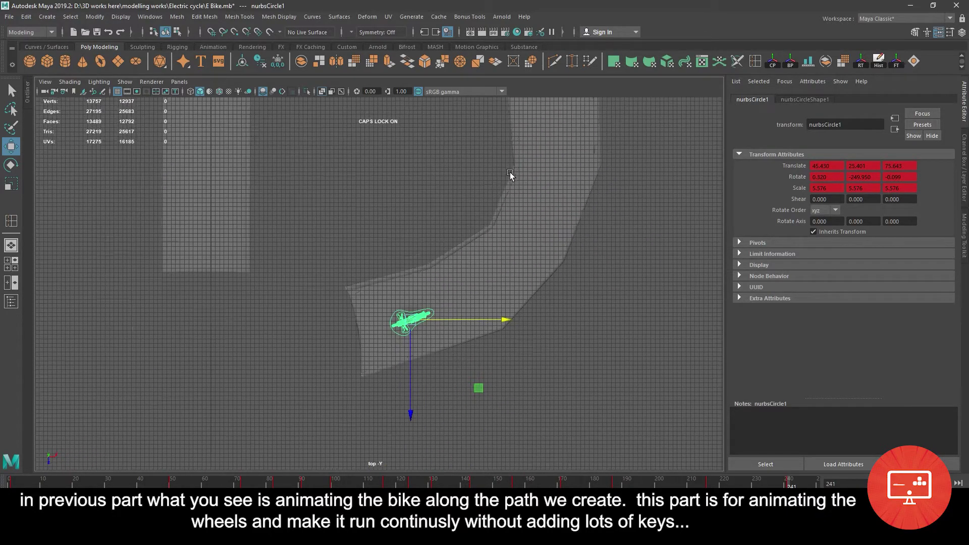
middle_click_drag(398, 383, 417, 388, "alt")
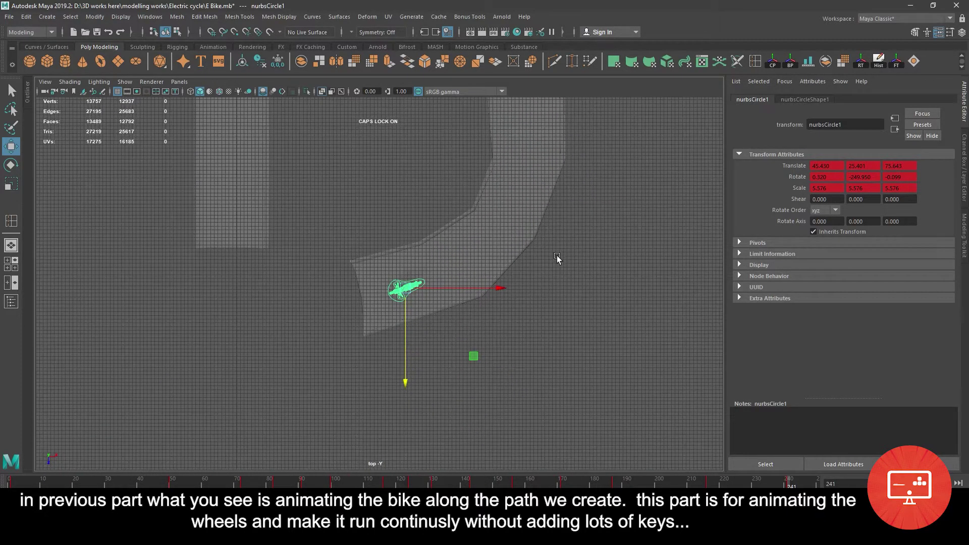
middle_click_drag(563, 296, 508, 435, "alt")
Return to the enlarged perspective view at frame 216.
left_click_drag(683, 486, 679, 485)
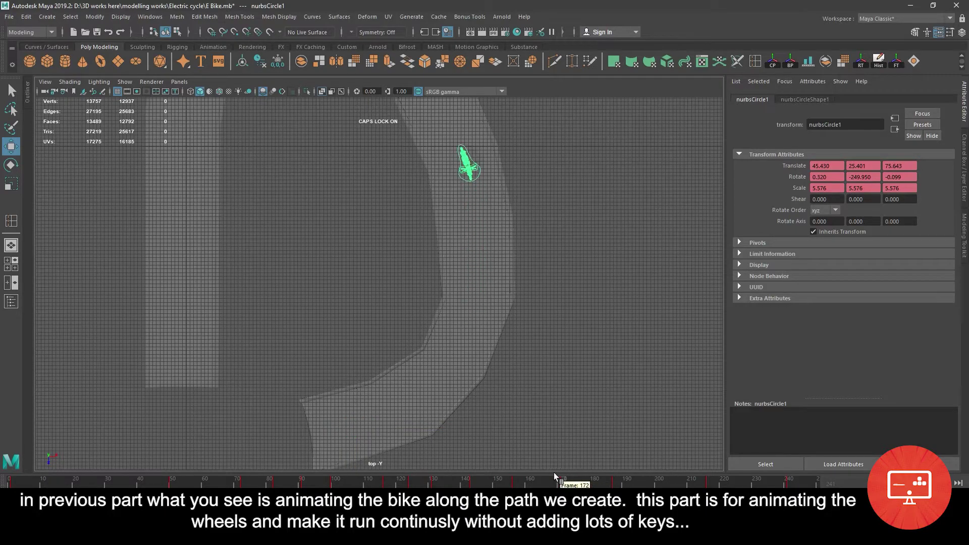
key("space")
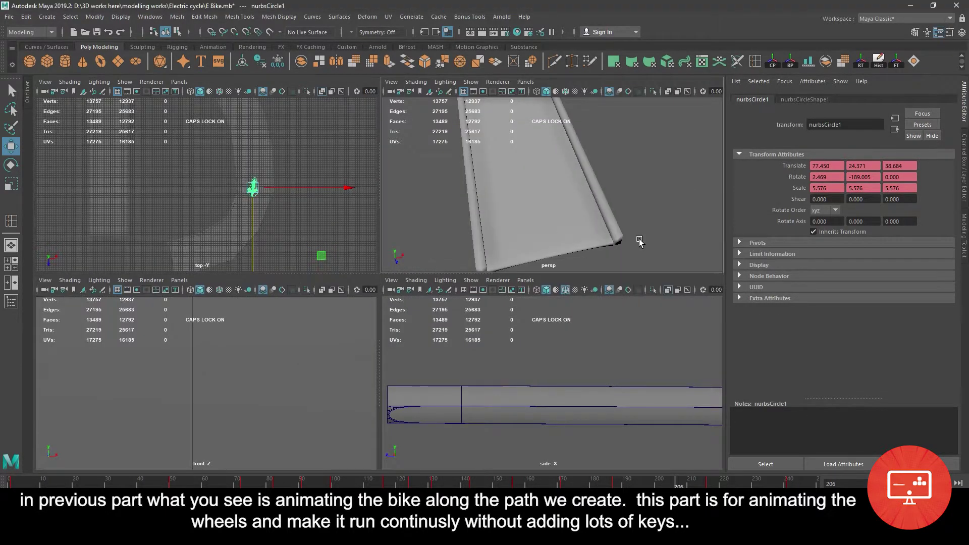
key("space")
left_click(711, 486)
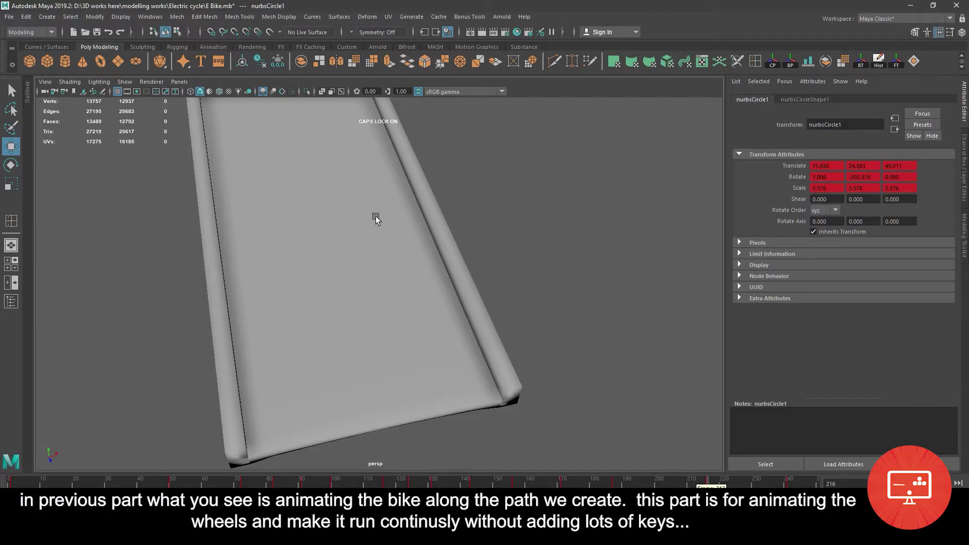
Frame the bike and tumble the perspective view to a close rear view.
key("f")
mouse_move(509, 266)
left_mouse_down("alt")
mouse_move(563, 237)
mouse_move(591, 248)
left_mouse_up("alt")
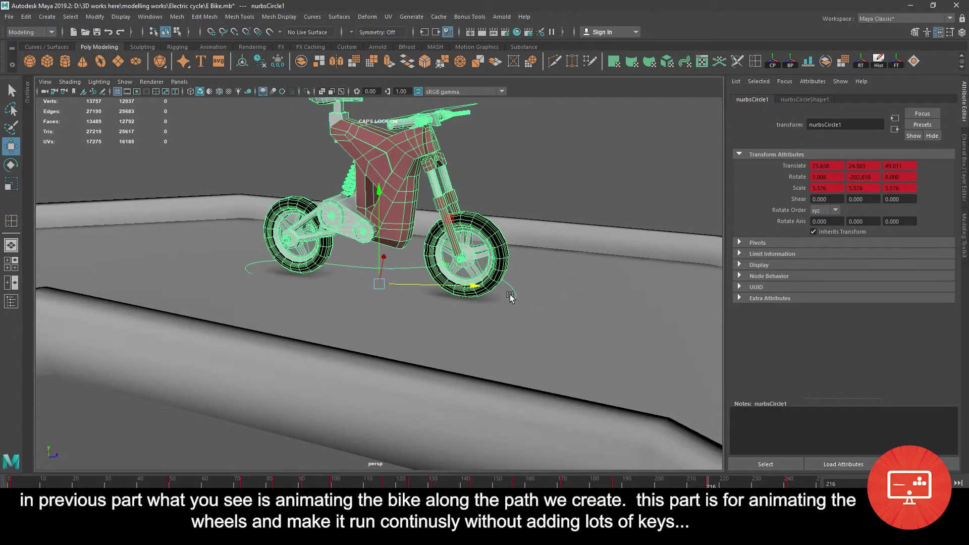
mouse_move(510, 297)
left_mouse_down("alt")
mouse_move(399, 300)
mouse_move(380, 267)
left_mouse_up("alt")
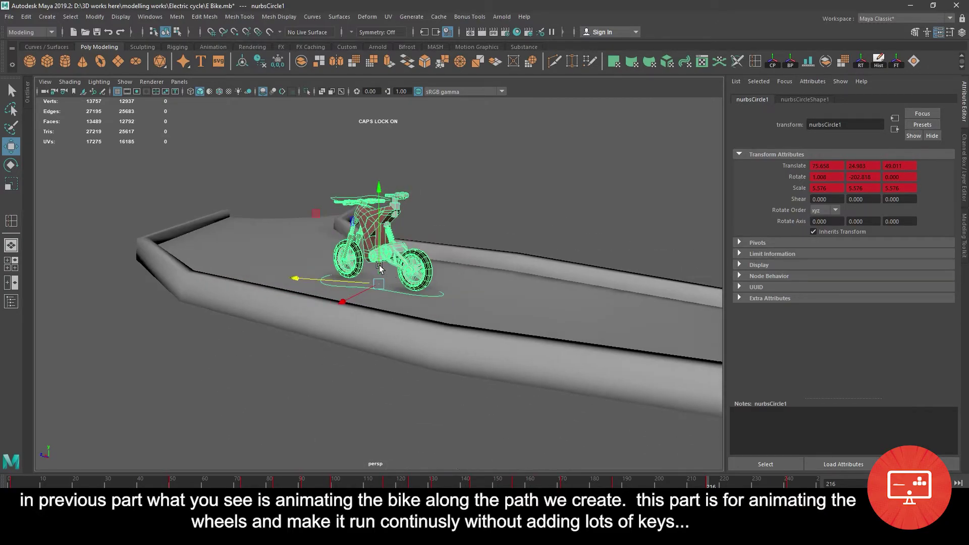
mouse_move(380, 268)
right_mouse_down("alt")
mouse_move(376, 186)
mouse_move(549, 357)
mouse_move(585, 367)
right_mouse_up("alt")
mouse_move(584, 367)
left_mouse_down("alt")
mouse_move(656, 455)
mouse_move(661, 484)
mouse_move(791, 483)
left_mouse_up("alt")
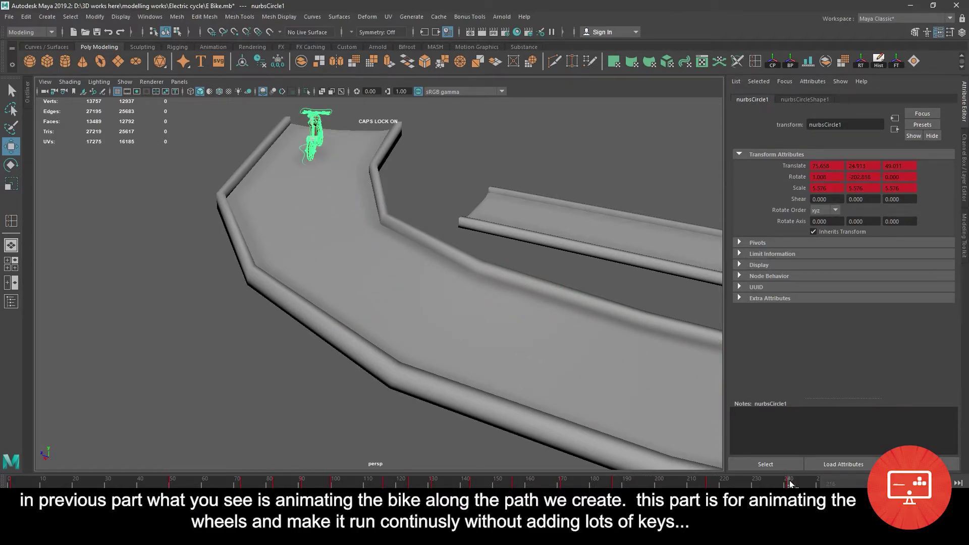
Check the ride at frame 241, return to frame 1, and set the road to face selection.
mouse_move(342, 223)
left_mouse_down("alt")
mouse_move(333, 224)
mouse_move(396, 217)
mouse_move(414, 271)
mouse_move(328, 282)
mouse_move(399, 274)
mouse_move(301, 305)
mouse_move(395, 268)
left_mouse_up("alt")
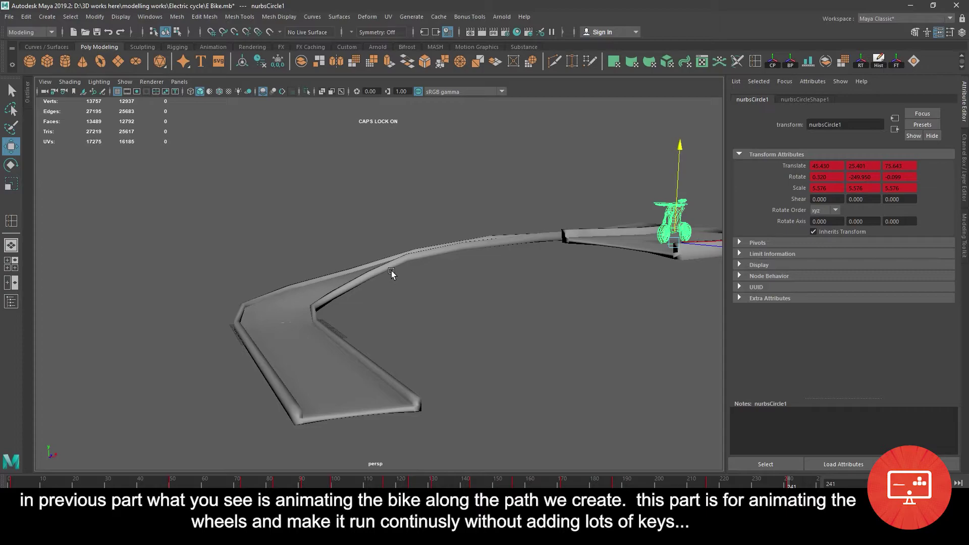
left_click_drag(34, 484, 10, 484)
mouse_move(353, 283)
left_mouse_down("alt")
mouse_move(384, 298)
mouse_move(394, 404)
mouse_move(379, 372)
mouse_move(335, 331)
left_mouse_up("alt")
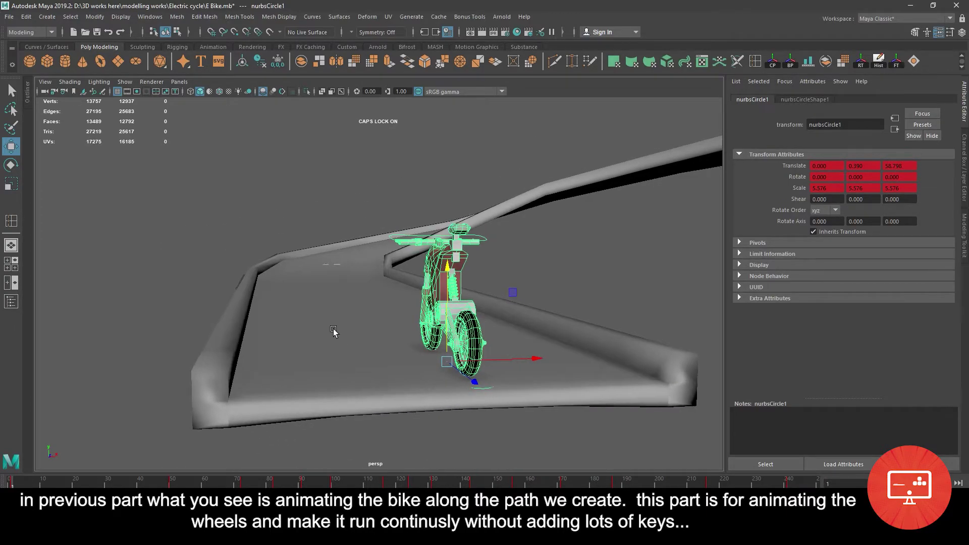
left_click(334, 333)
right_click_drag(334, 333, 290, 376)
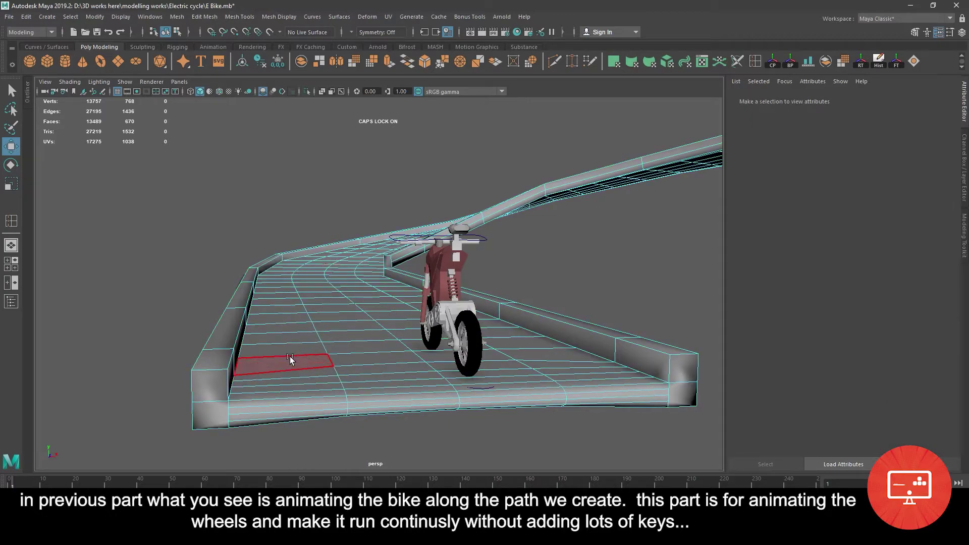
Select the road's faces strip by strip along its length.
left_click(290, 359)
double_click(309, 371, "shift")
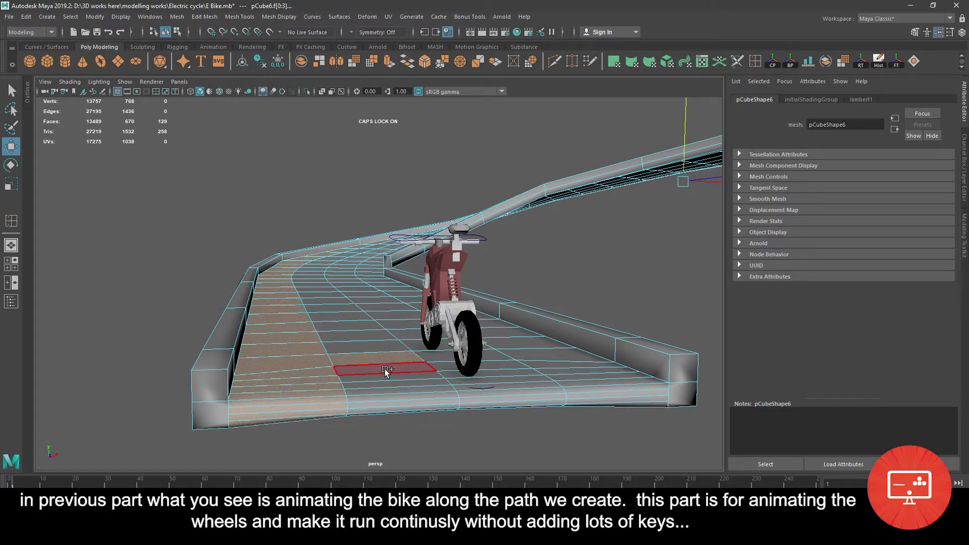
double_click(401, 368, "shift")
double_click(505, 360, "shift")
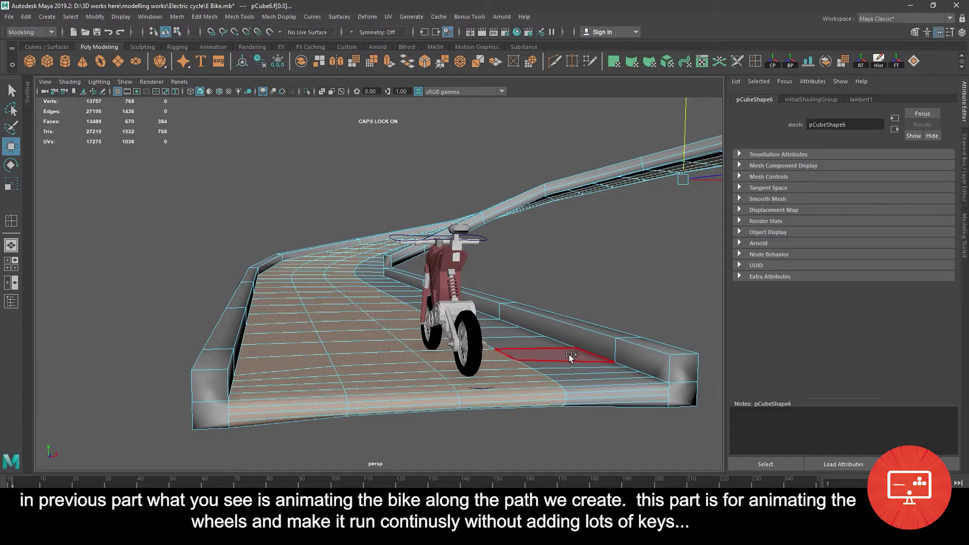
double_click(581, 367, "shift")
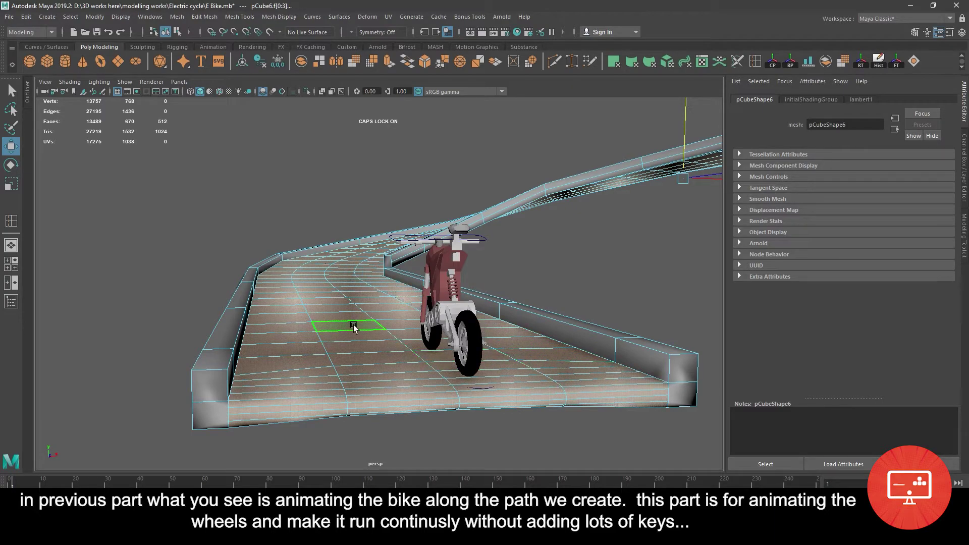
Assign a new aiStandardSurface named ROAD with dark grey base colour (V 0.122).
right_click_drag(353, 327, 374, 439)
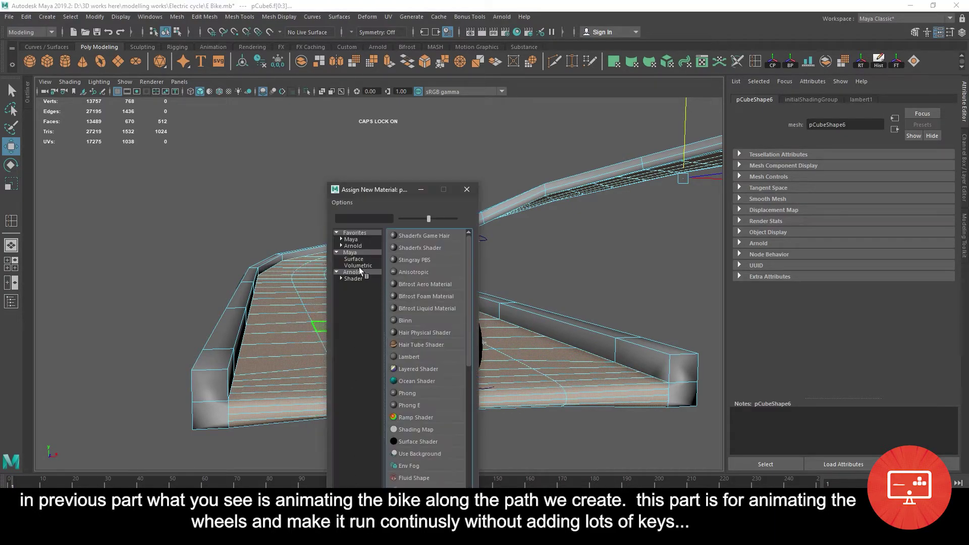
left_click(353, 281)
left_click(427, 367)
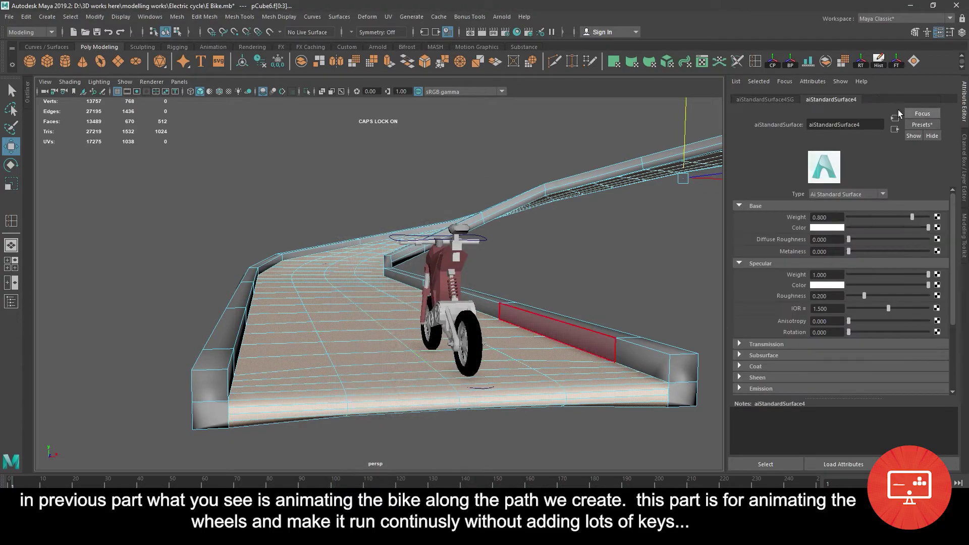
type("ROAD")
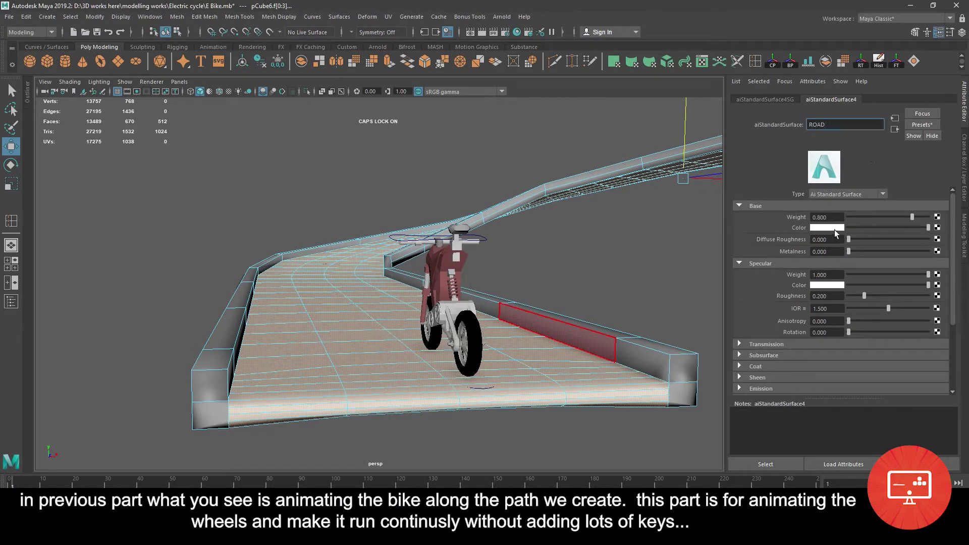
left_click(836, 229)
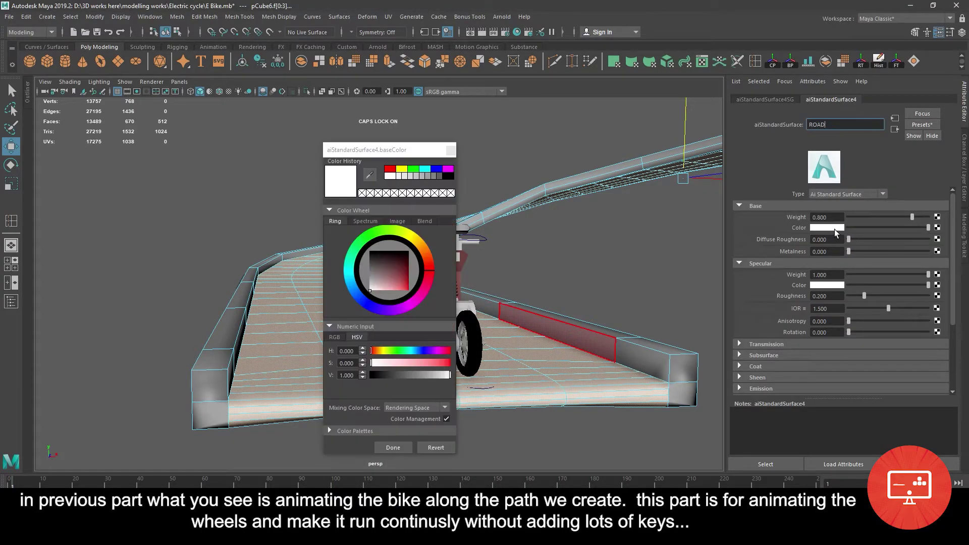
left_click(441, 176)
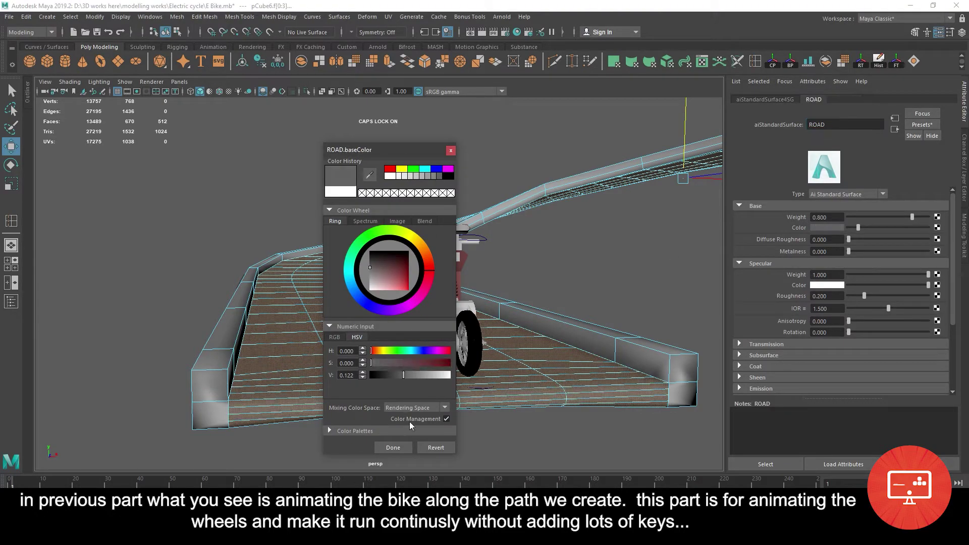
left_click(401, 448)
Clear the selection and bring the view closer to the bike.
left_click(576, 254)
left_click_drag(576, 253, 587, 262, "alt")
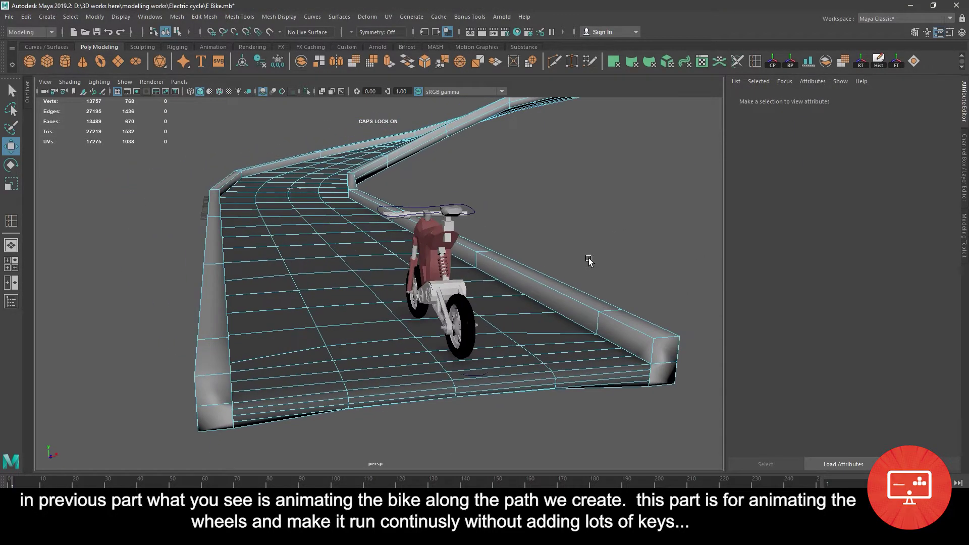
right_click_drag(486, 257, 576, 367, "alt")
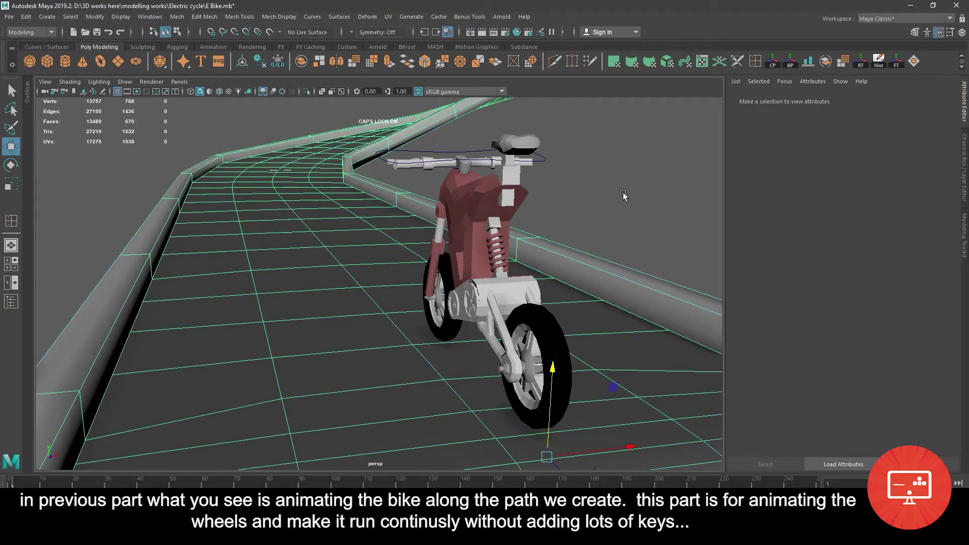
left_click(497, 273)
right_click_drag(497, 273, 556, 186, "alt")
left_click(556, 186)
middle_click_drag(556, 186, 547, 176, "alt")
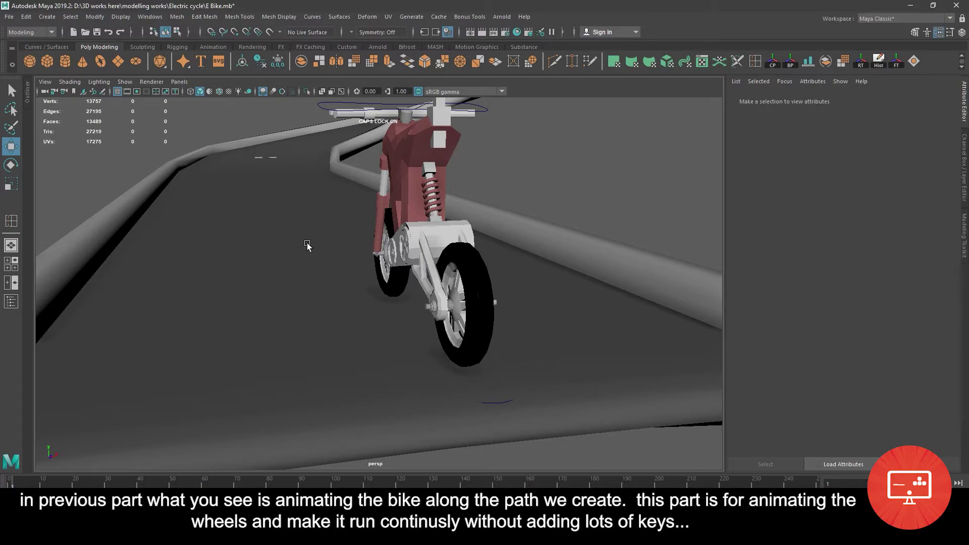
Create a camera and place it low beside the bike's front wheel.
left_click(47, 17)
mouse_move(65, 82)
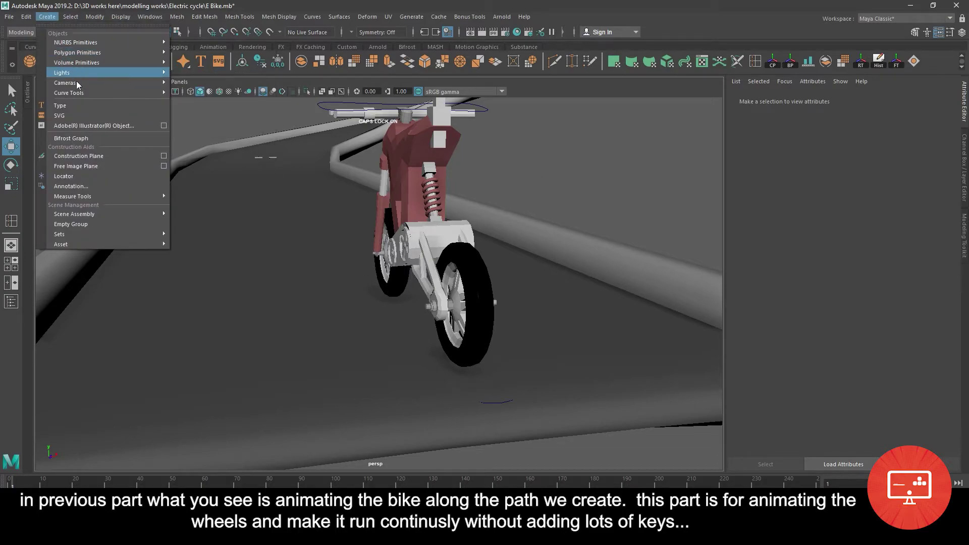
left_click(184, 92)
scroll(282, 192, "down", 3)
scroll(283, 192, "down", 3)
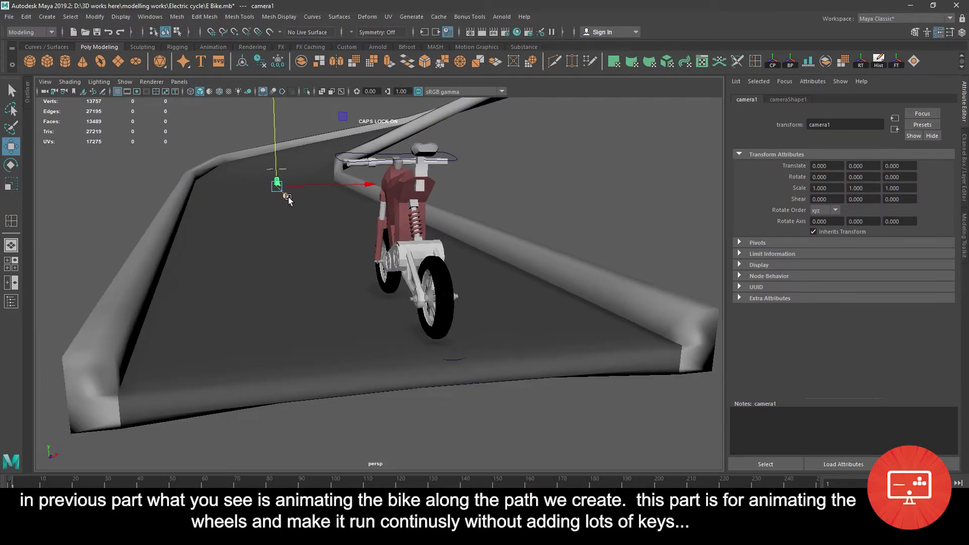
mouse_move(286, 196)
left_mouse_down()
mouse_move(499, 445)
mouse_move(456, 391)
left_mouse_up()
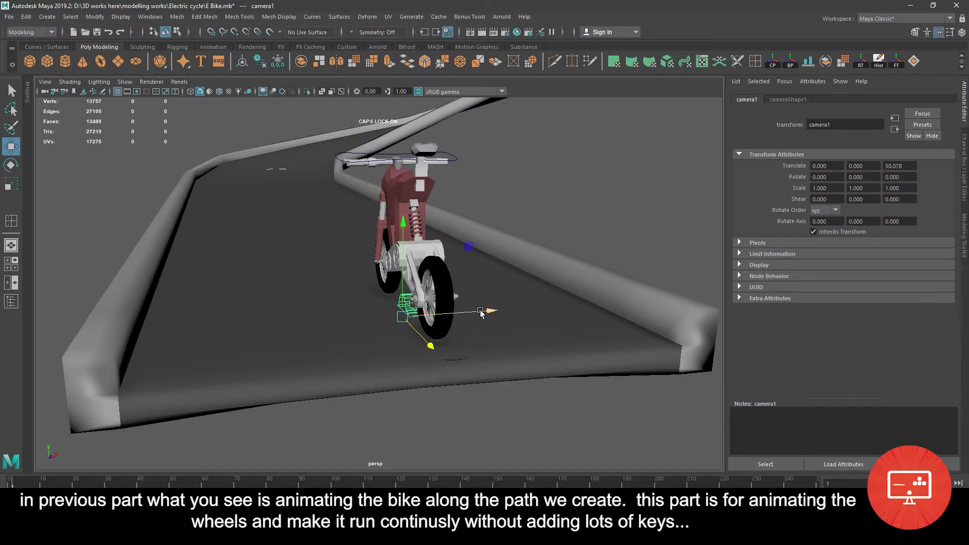
left_click_drag(480, 312, 369, 151)
Orbit around the bike and look through camera1.
mouse_move(404, 223)
left_mouse_down("alt")
mouse_move(384, 224)
mouse_move(392, 263)
left_mouse_up("alt")
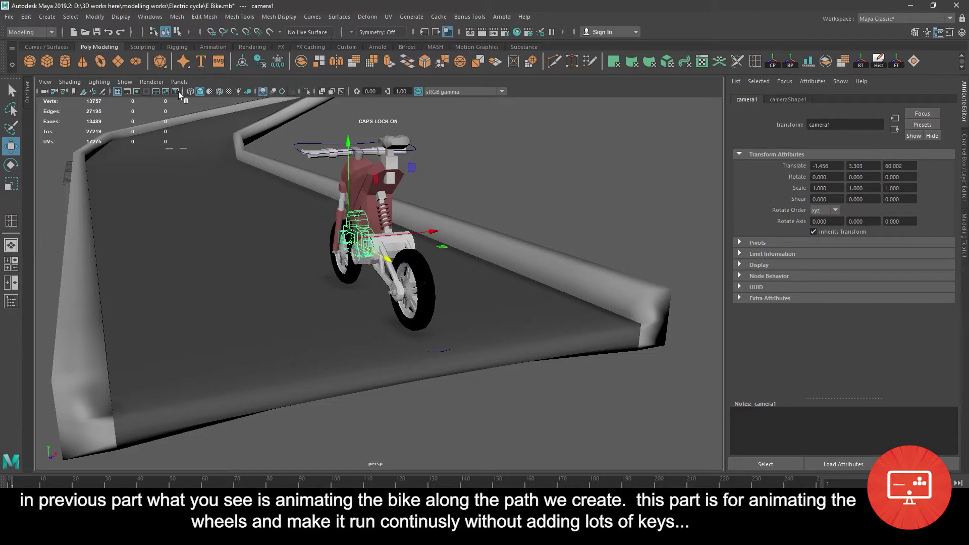
left_click(180, 83)
left_click(316, 92)
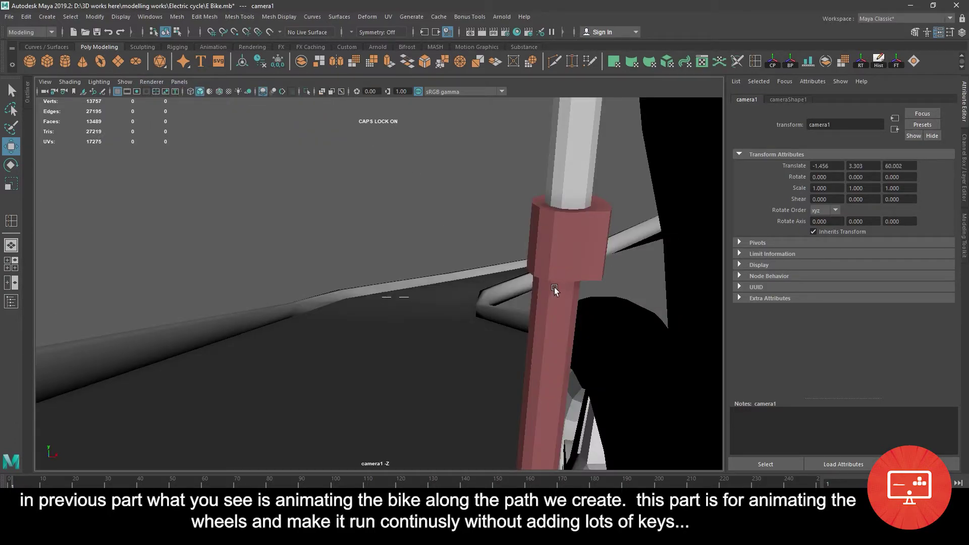
Aim camera1 at the front wheel and preview the animation to about frame 20.
left_click_drag(554, 288, 475, 131, "alt")
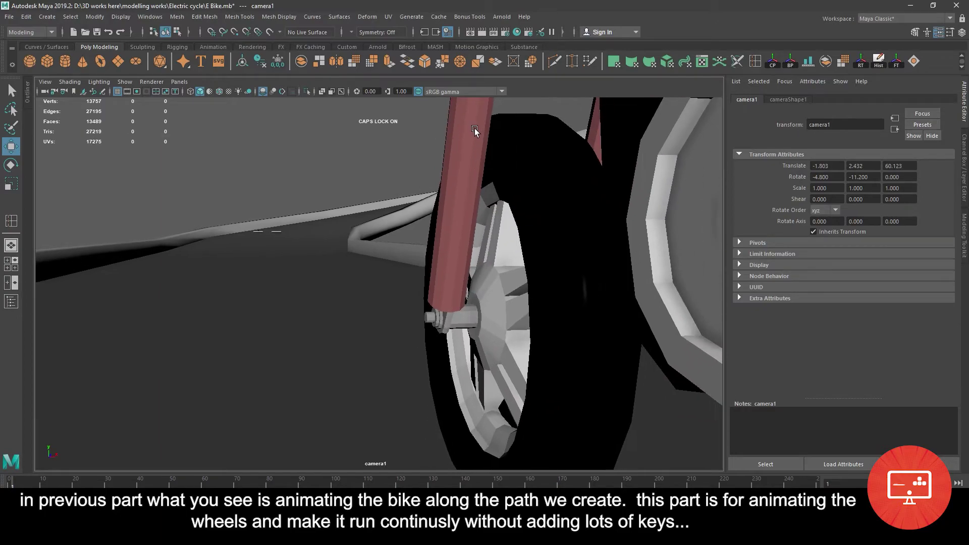
left_click(497, 272)
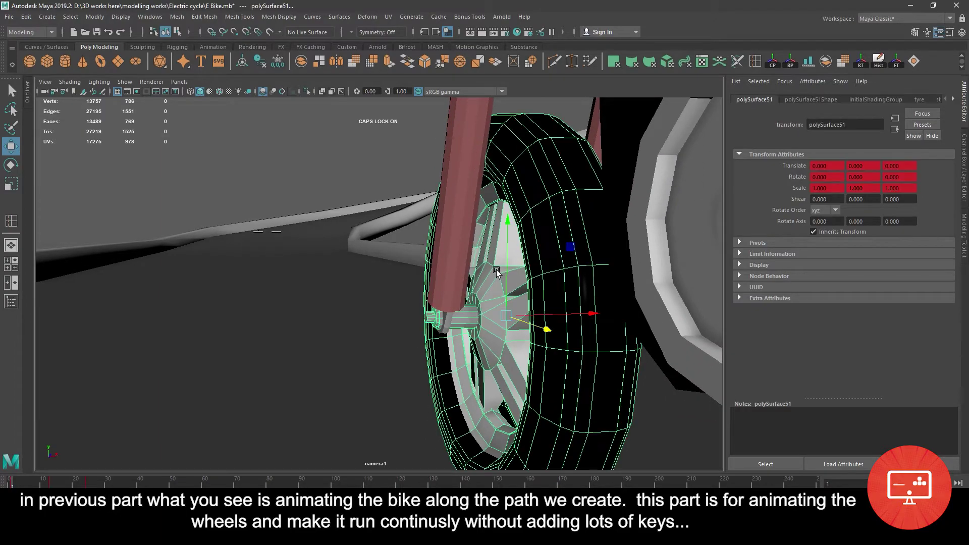
key("ctrl+z")
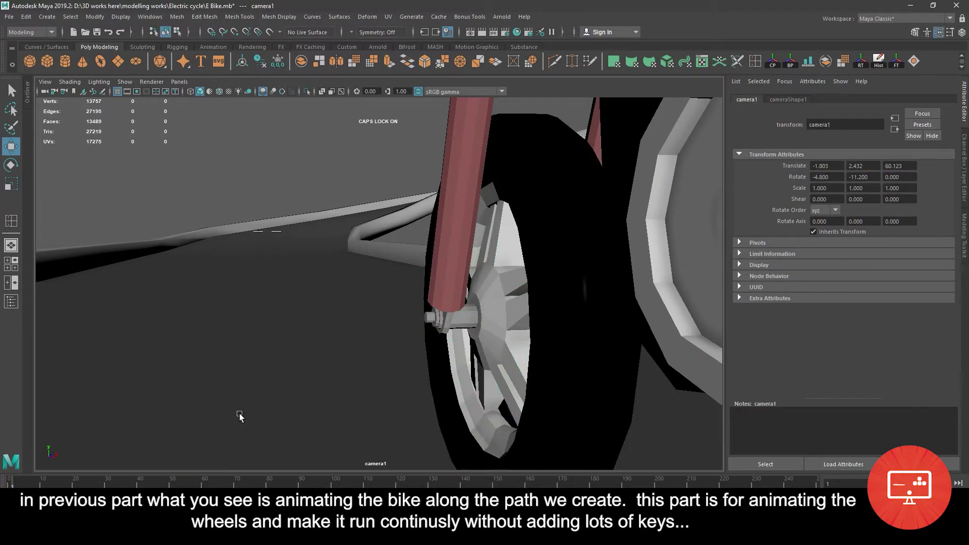
left_click_drag(42, 485, 180, 480)
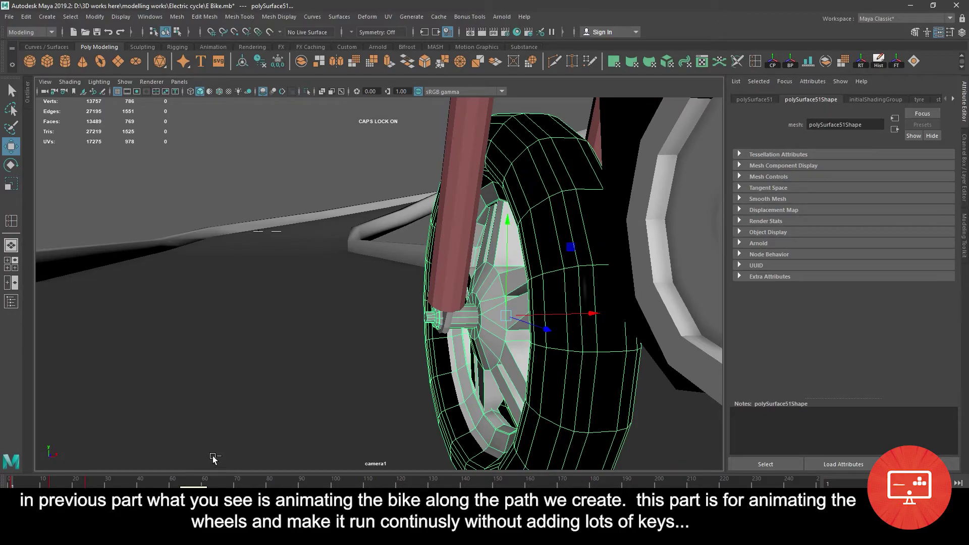
Undo back to camera1's close front-wheel view and return to frame 1.
key("ctrl+z")
key("ctrl+z")
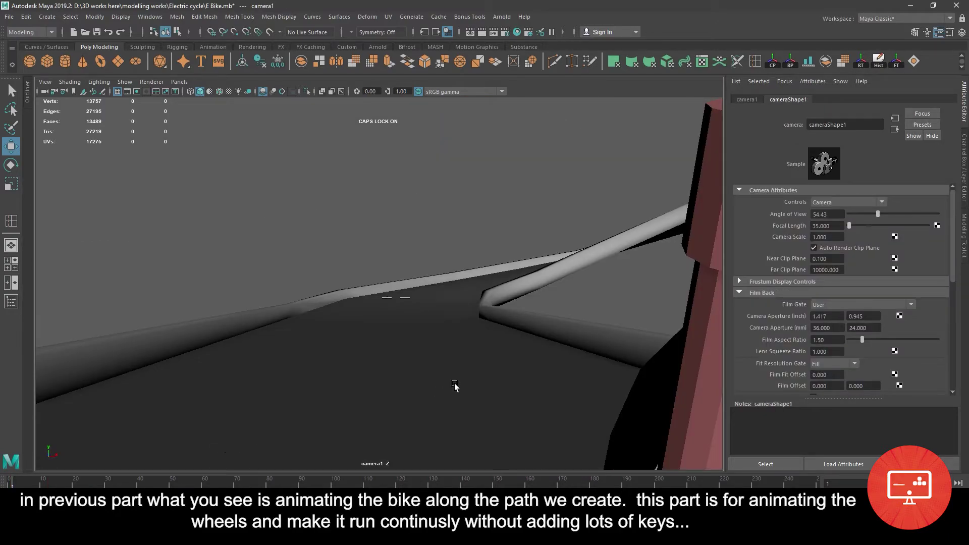
key("ctrl+z")
key("ctrl+z")
key("ctrl+z")
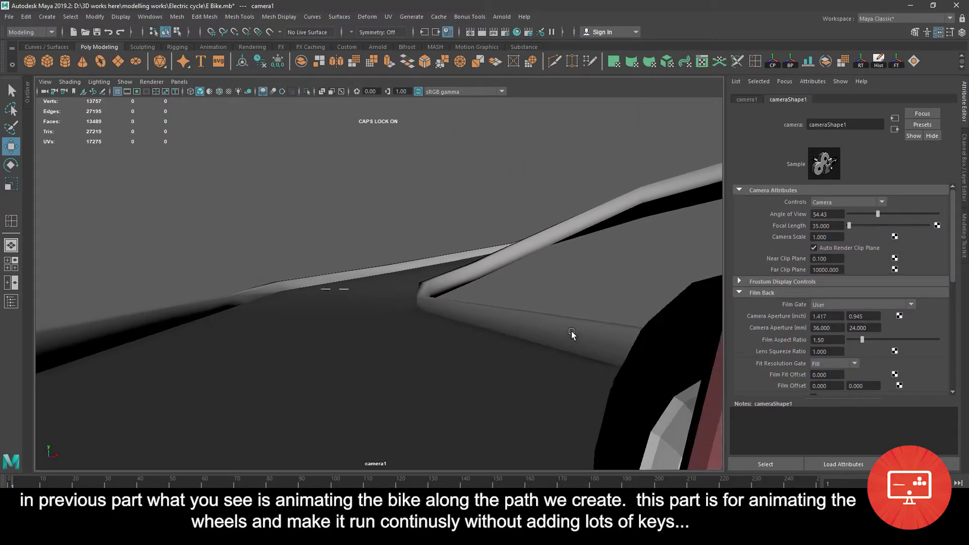
key("ctrl+z")
key("ctrl+z")
key("ctrl+z")
key("ctrl+z")
key("ctrl+z")
key("ctrl+z")
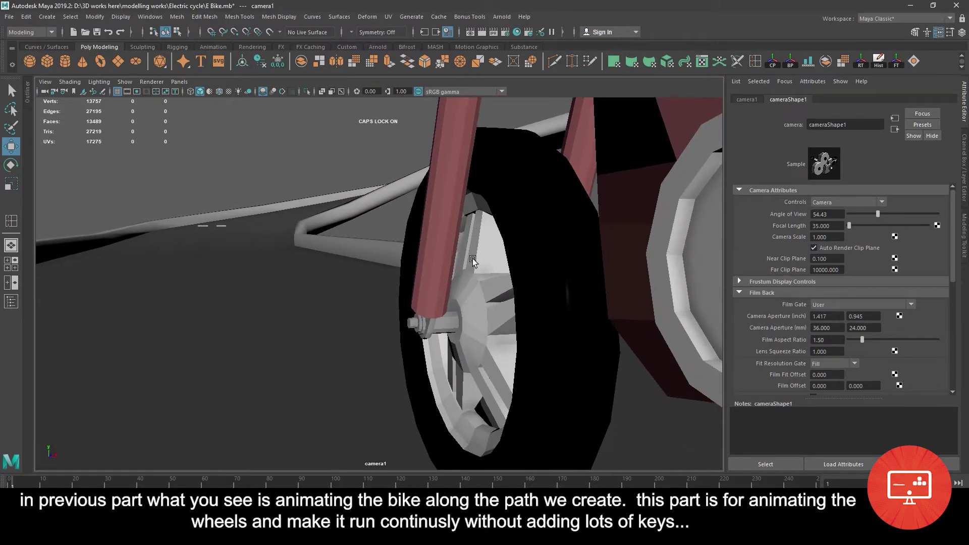
key("ctrl+z")
key("ctrl+z")
key("ctrl+z")
key("ctrl+z")
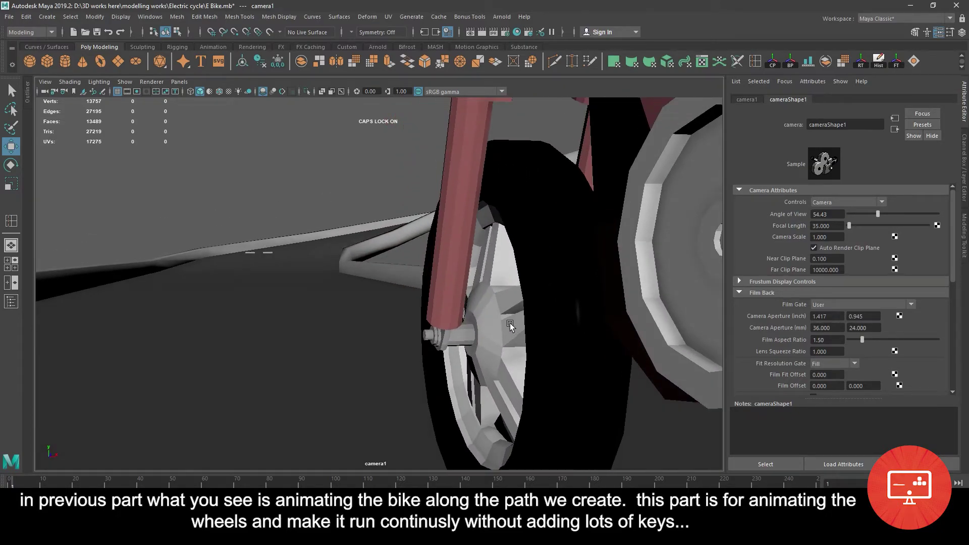
key("ctrl+z")
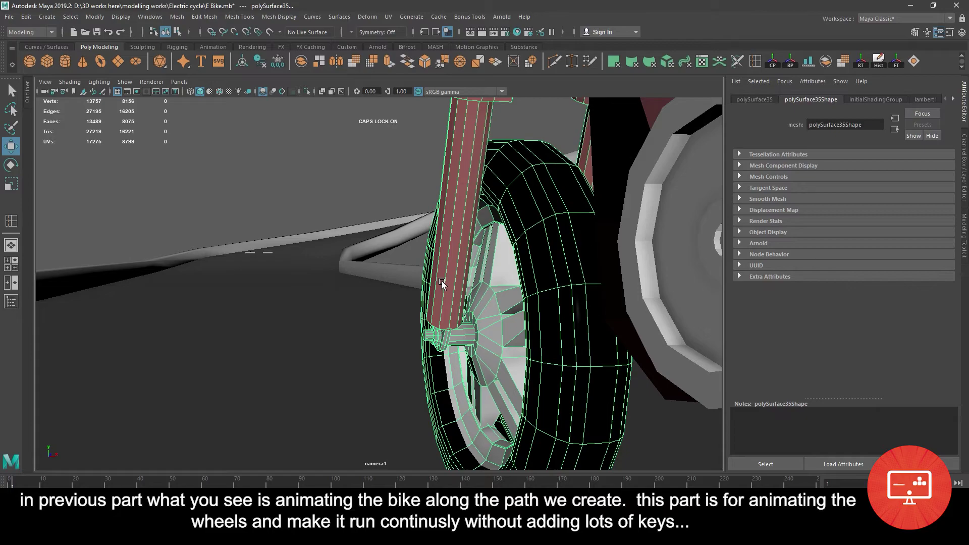
key("ctrl+z")
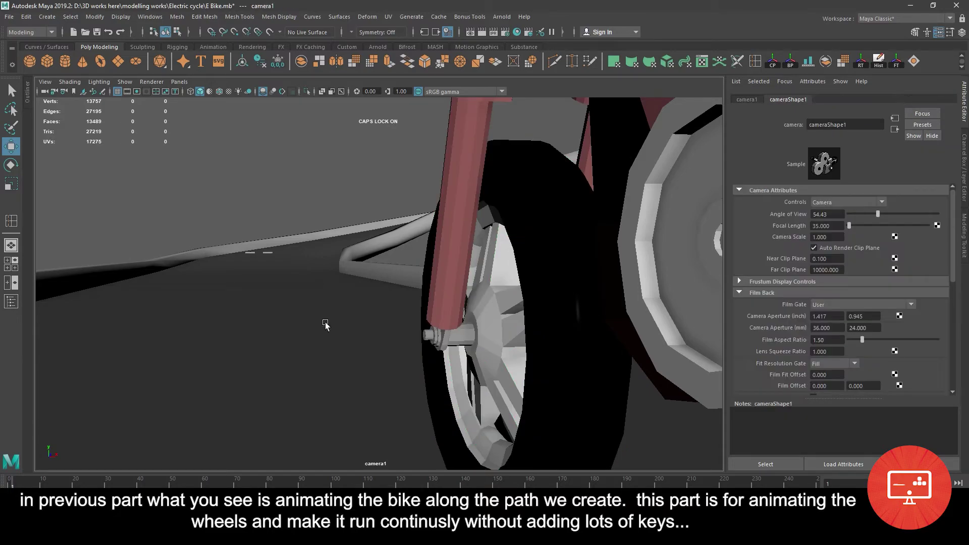
key("ctrl+z")
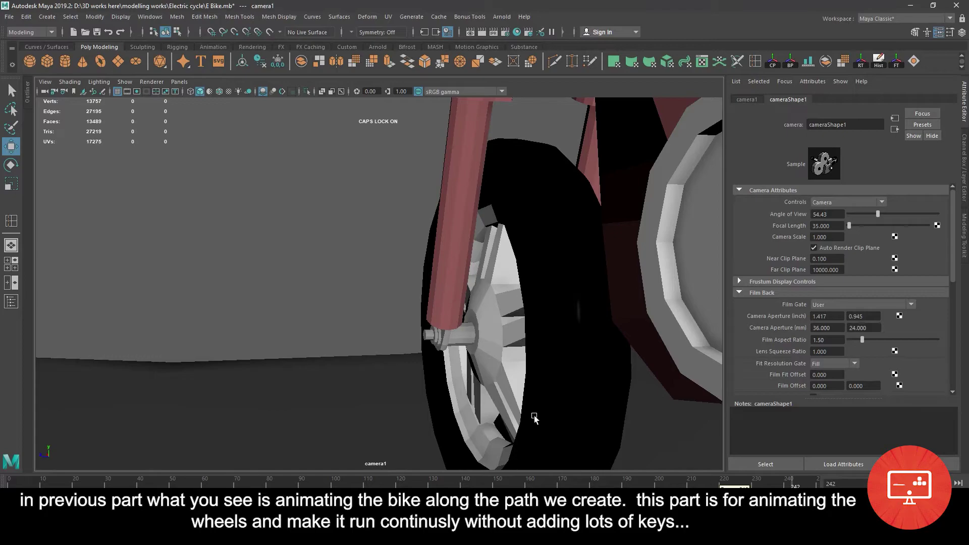
left_click(3, 484)
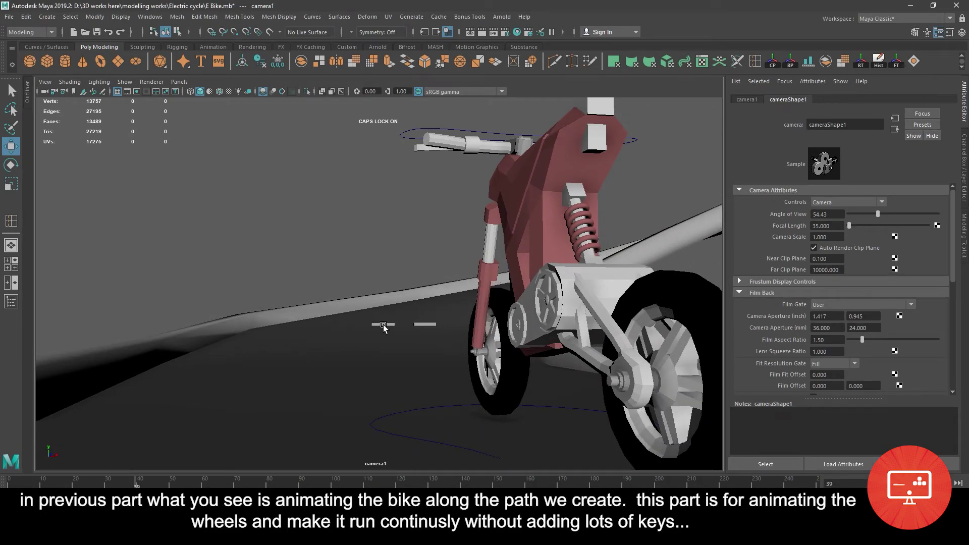
Pick the stray cylinder pCylinder13, then run the bike from the start to about frame 155.
left_click(383, 325)
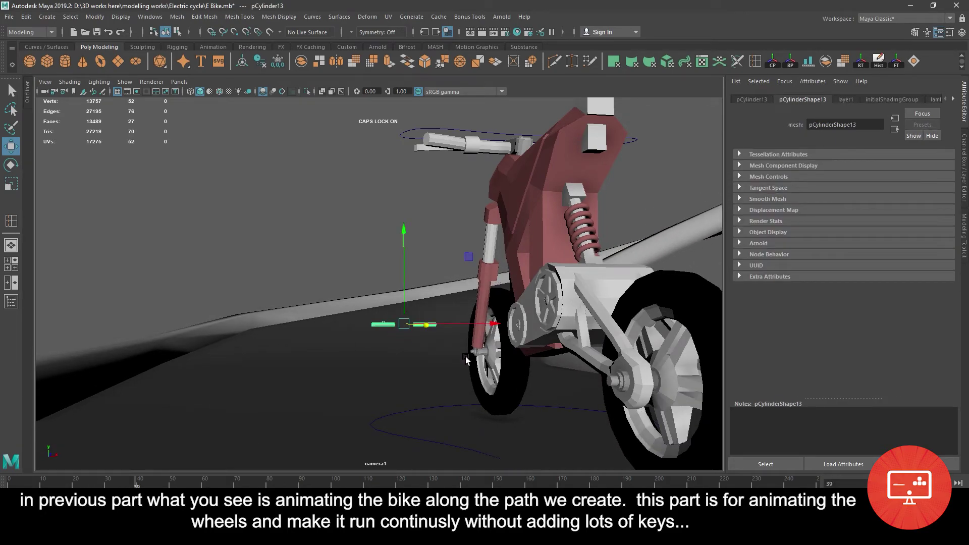
left_click(466, 359)
left_click(3, 485)
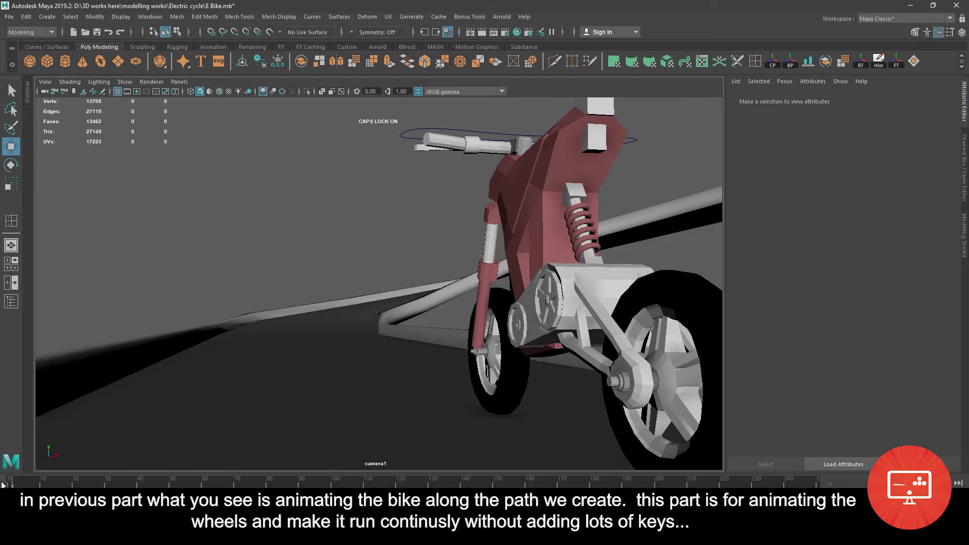
mouse_move(2, 485)
left_mouse_down()
mouse_move(526, 484)
mouse_move(1, 483)
left_mouse_up()
Switch the viewport back to persp and orbit out to show the bike, winding road and camera1.
left_click(179, 83)
mouse_move(195, 92)
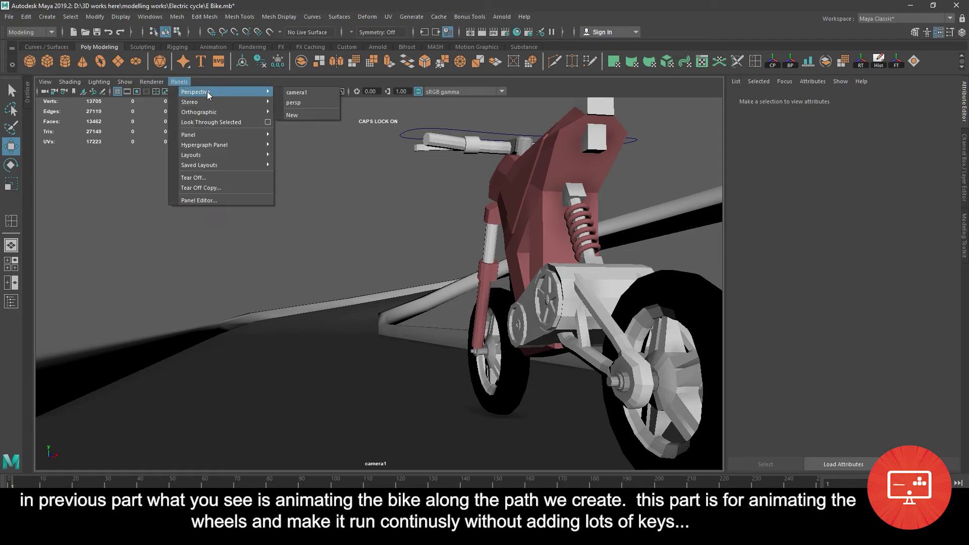
left_click(315, 104)
mouse_move(334, 163)
left_mouse_down("alt")
mouse_move(474, 177)
mouse_move(360, 123)
mouse_move(443, 255)
mouse_move(339, 209)
left_mouse_up("alt")
scroll(376, 157, "up", 3)
middle_click_drag(339, 210, 324, 199, "alt")
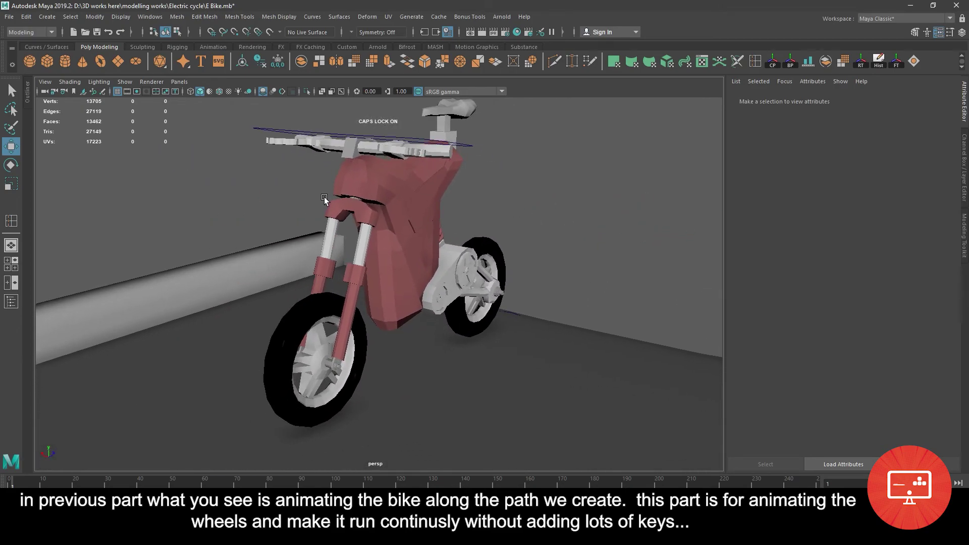
mouse_move(324, 199)
left_mouse_down("alt")
mouse_move(298, 207)
mouse_move(324, 217)
mouse_move(206, 238)
left_mouse_up("alt")
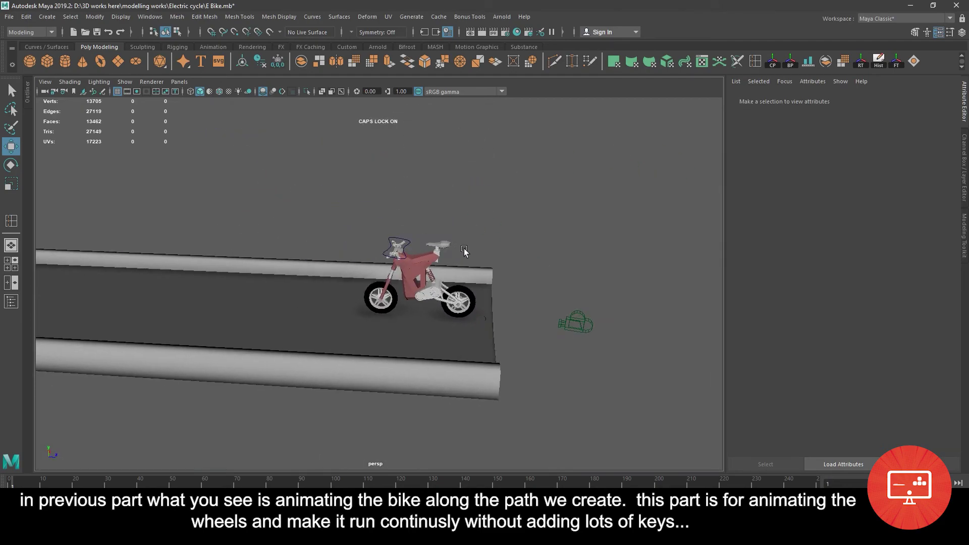
scroll(357, 221, "down", 3)
mouse_move(404, 196)
left_mouse_down("alt")
mouse_move(372, 240)
mouse_move(359, 221)
mouse_move(418, 235)
left_mouse_up("alt")
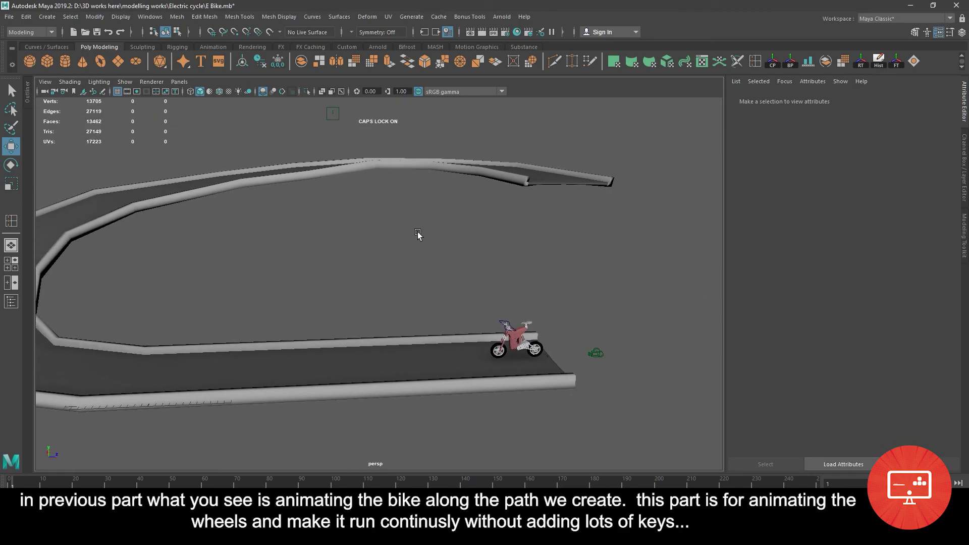